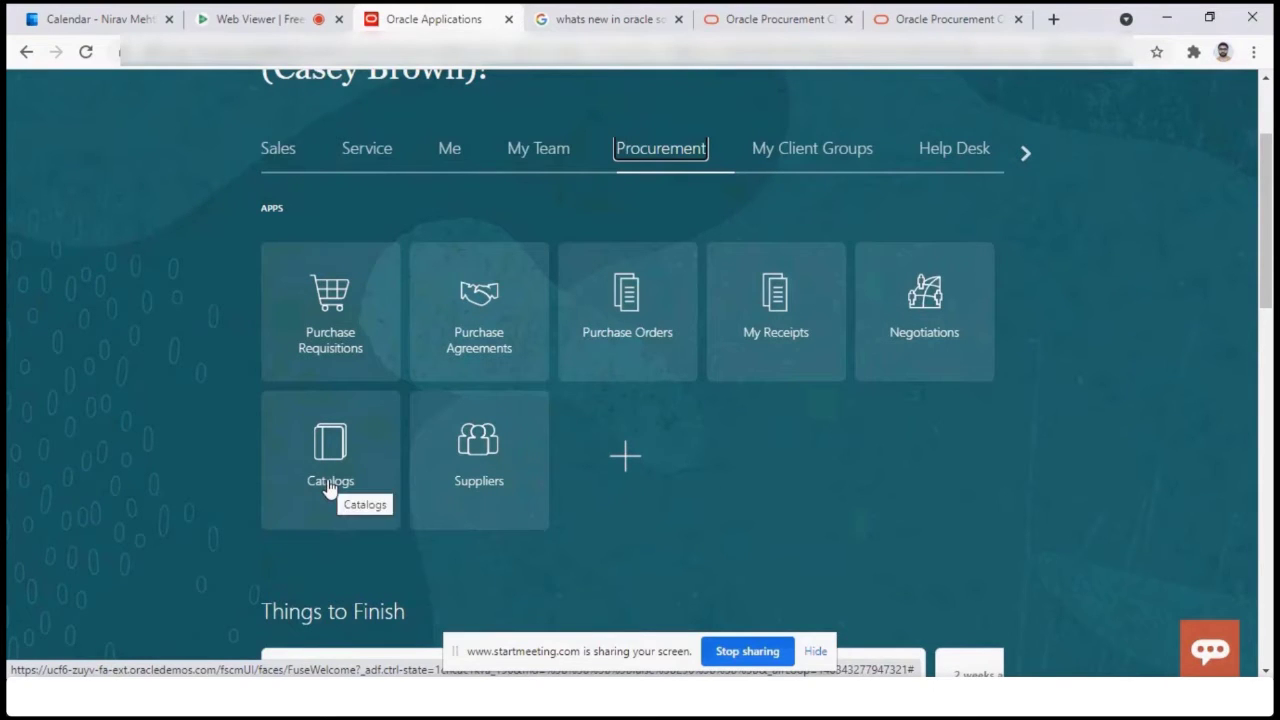
Open the Catalogs work area from the Procurement apps and go to the Manage Catalogs page
{"action": "left_click", "coordinate": [330, 486]}
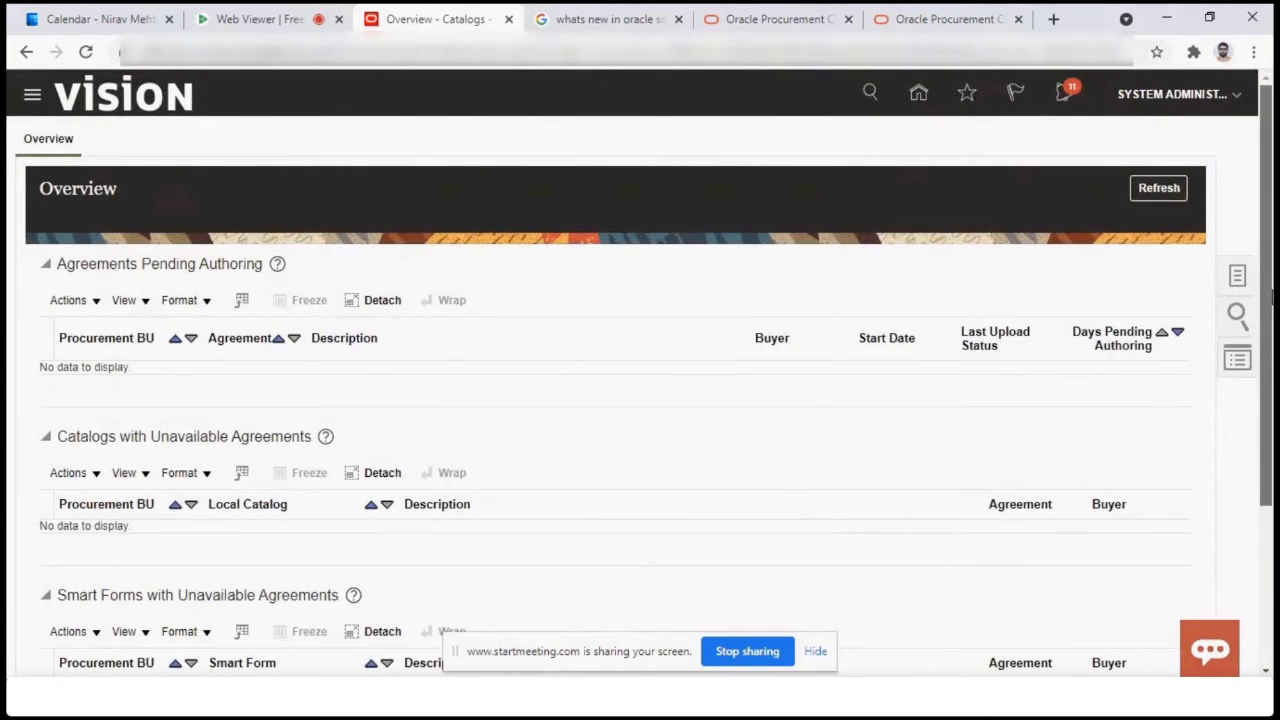
{"action": "scroll", "coordinate": [1272, 298], "scroll_direction": "down", "scroll_amount": 3}
{"action": "scroll", "coordinate": [1250, 300], "scroll_direction": "up", "scroll_amount": 3}
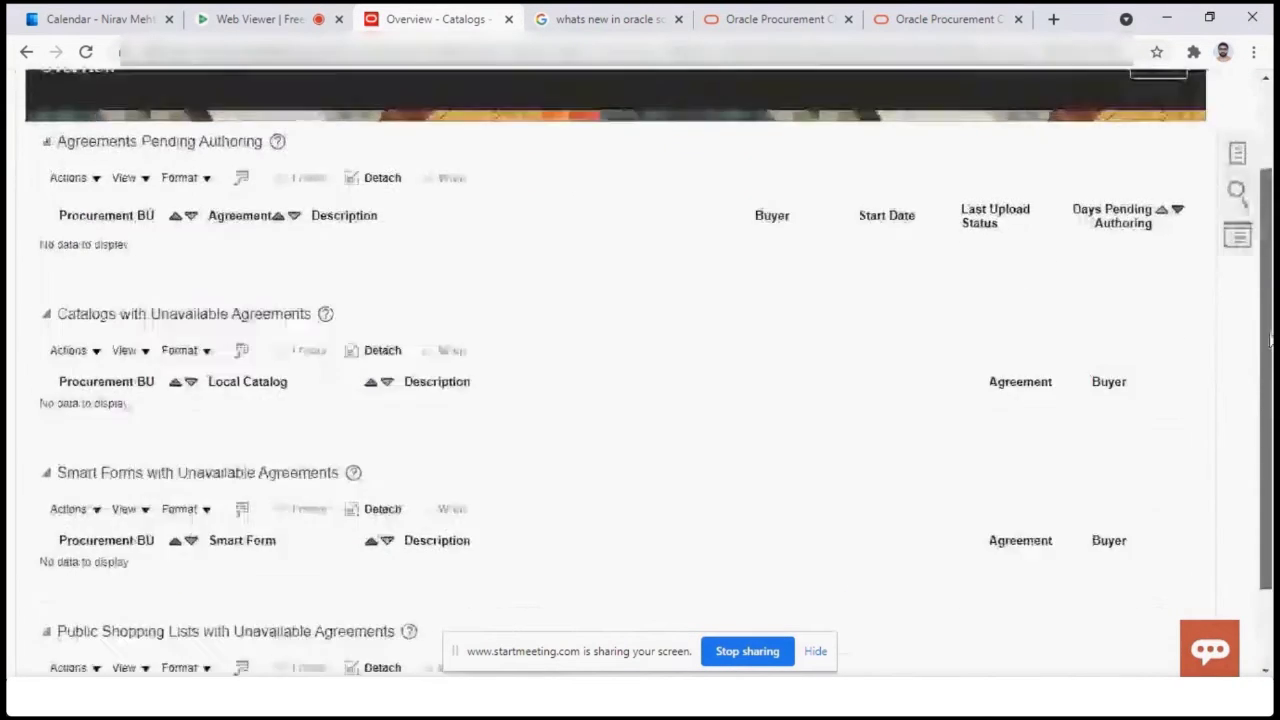
{"action": "left_click", "coordinate": [1237, 283]}
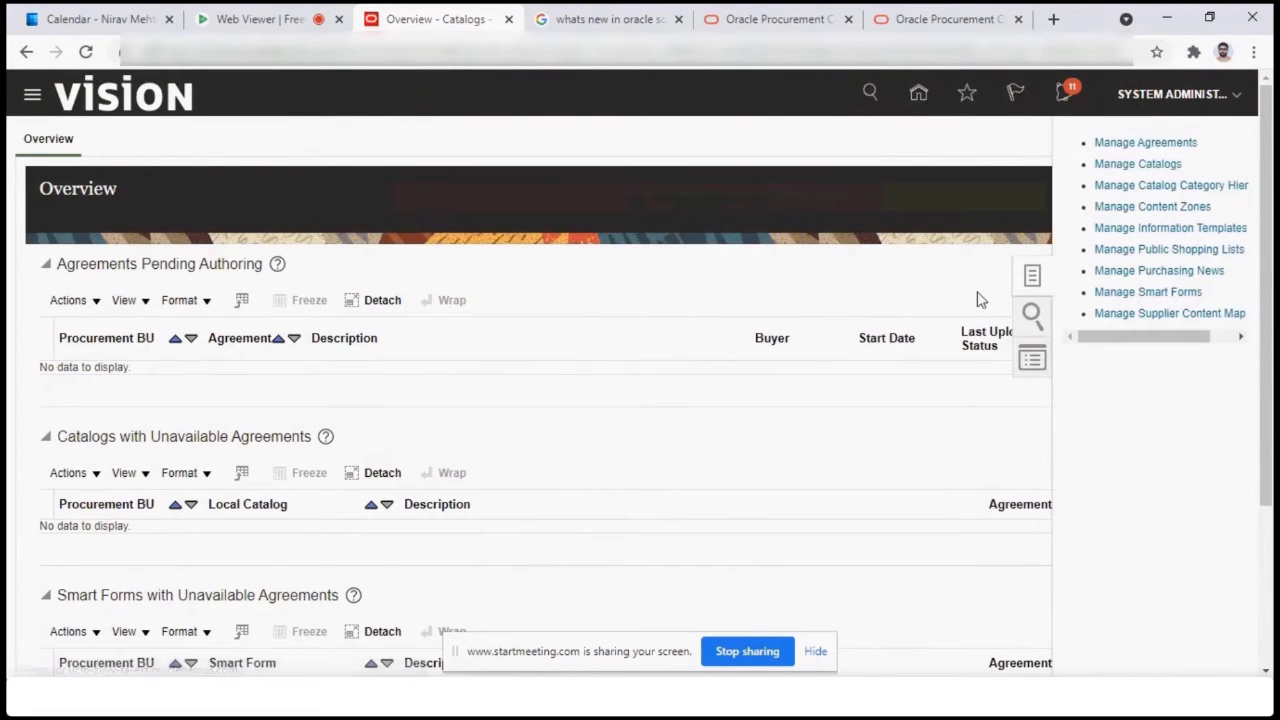
{"action": "left_click", "coordinate": [1138, 165]}
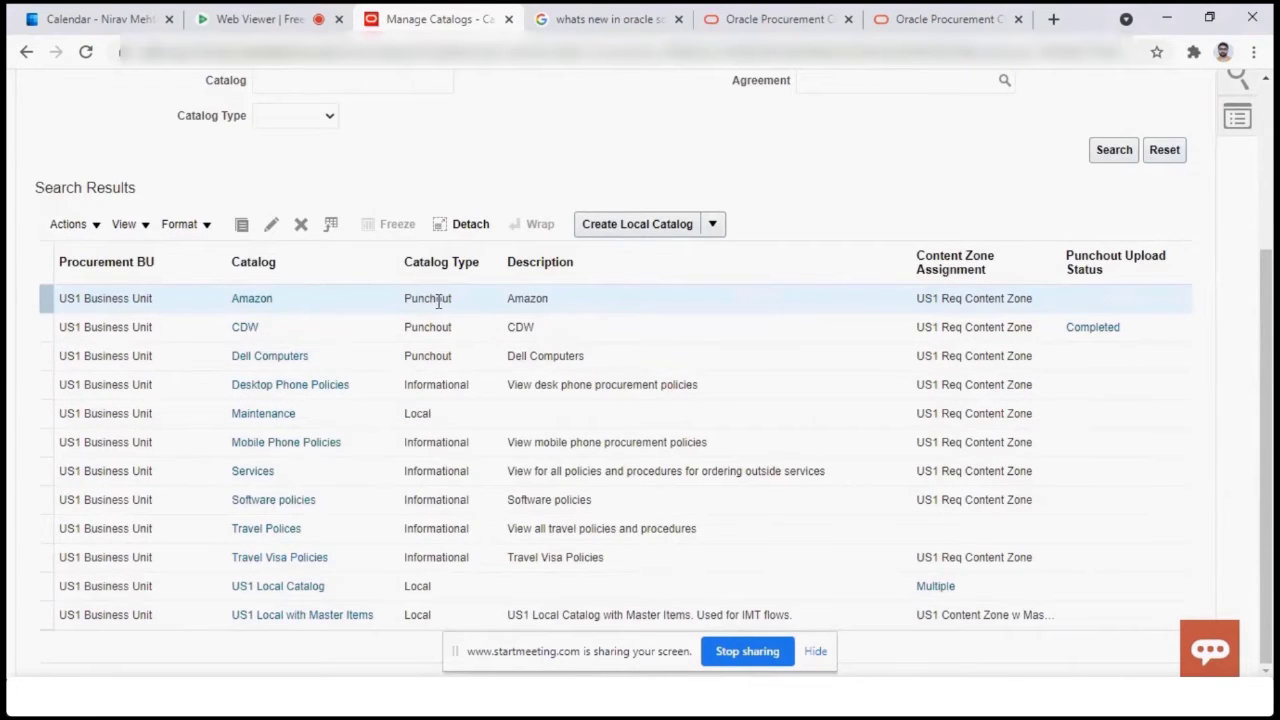
Review the punchout, informational and local catalog types in the search results, and the options for creating each type
{"action": "left_click_drag", "start_coordinate": [406, 300], "coordinate": [457, 305]}
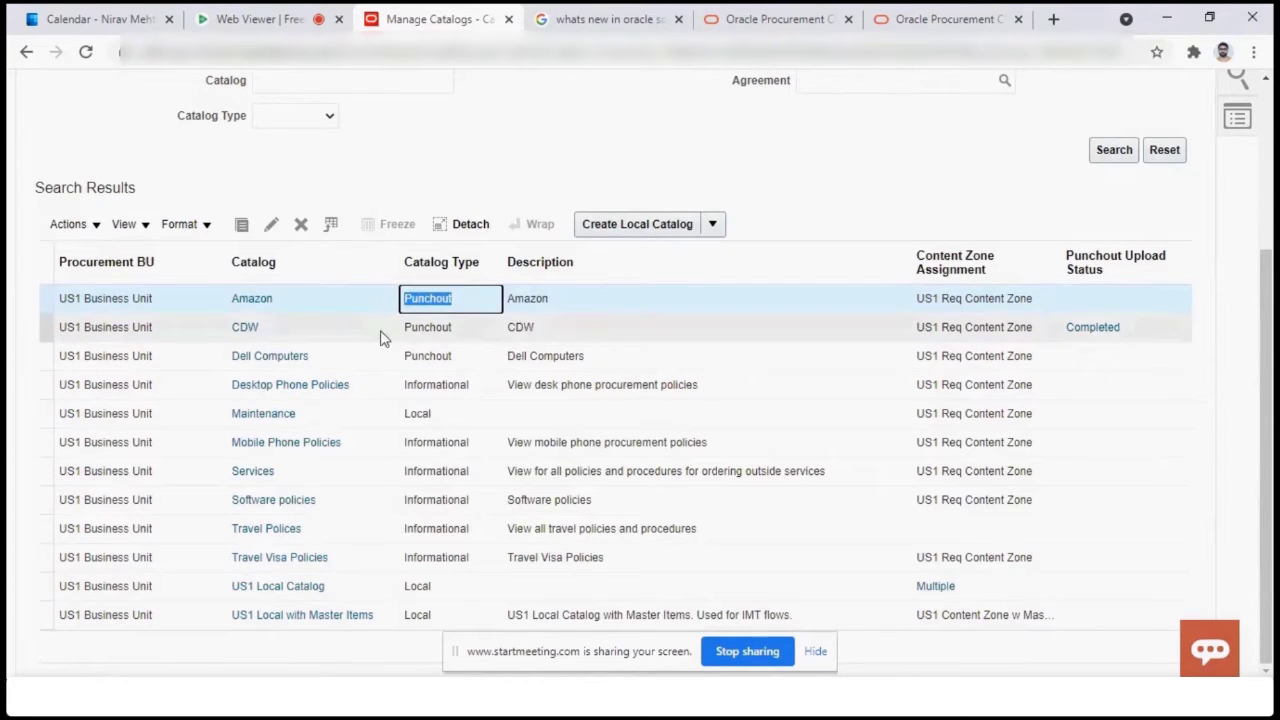
{"action": "left_click", "coordinate": [406, 328]}
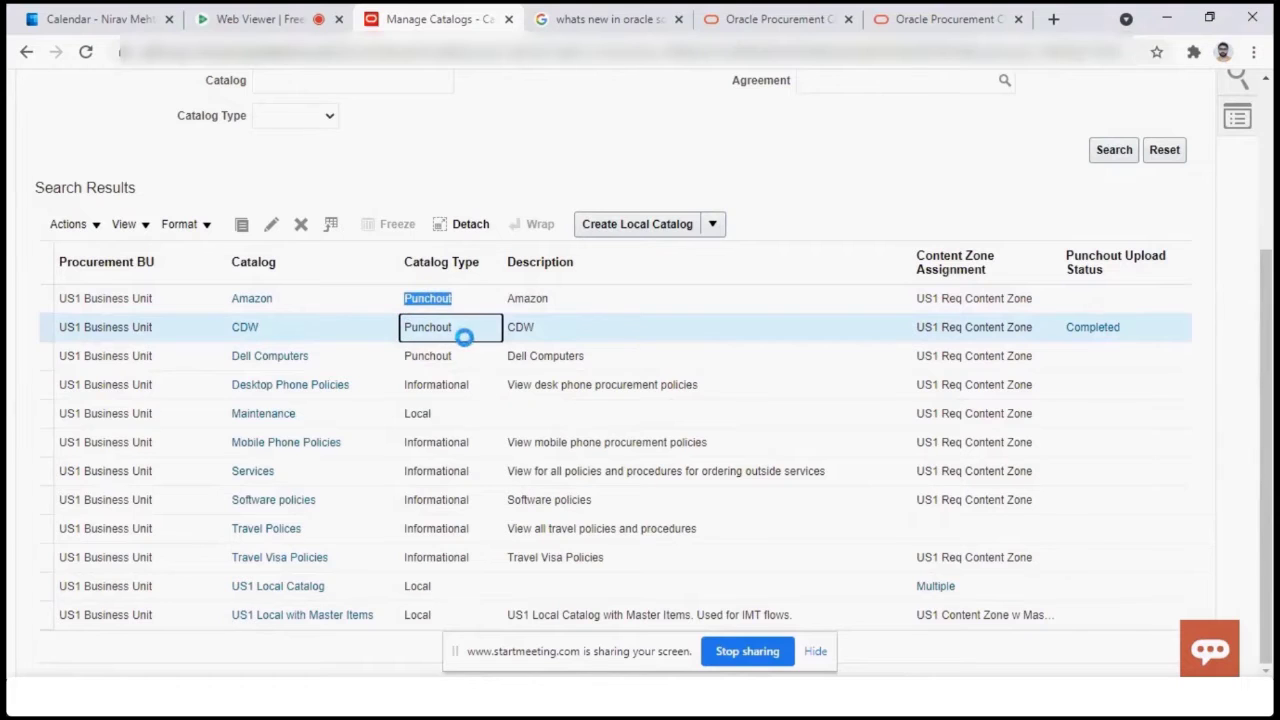
{"action": "left_click", "coordinate": [407, 386]}
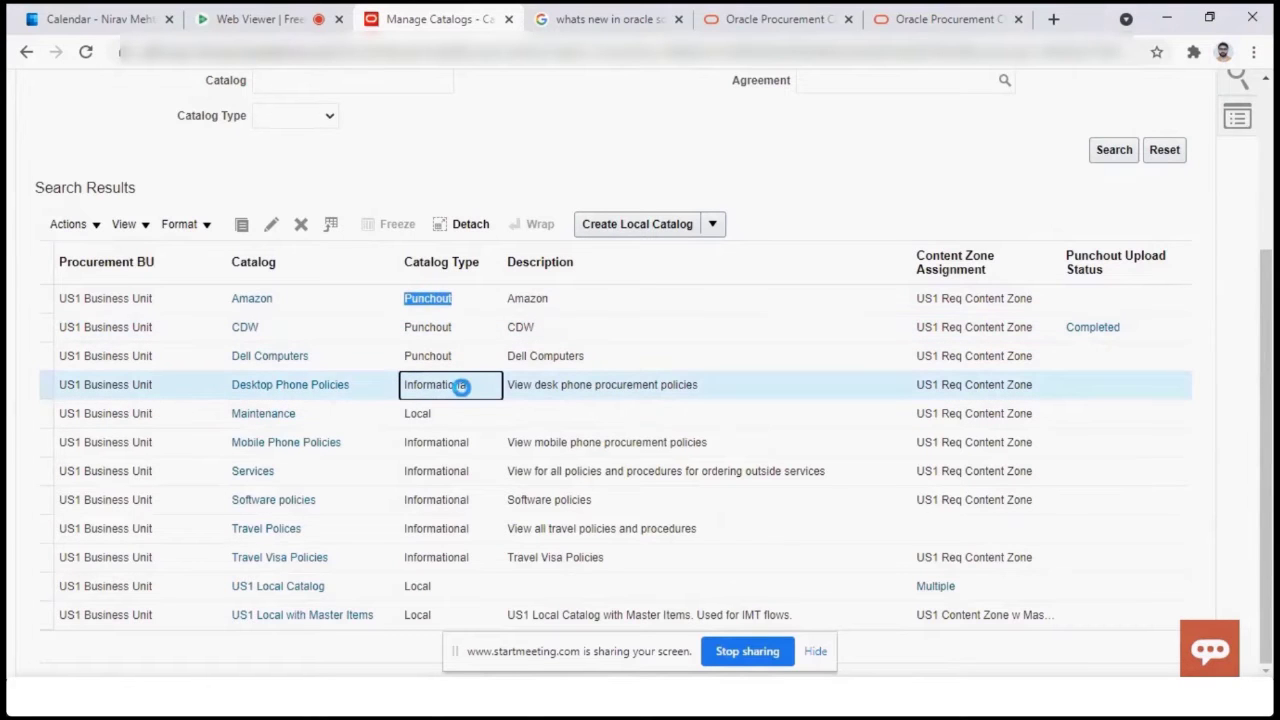
{"action": "left_click", "coordinate": [445, 420]}
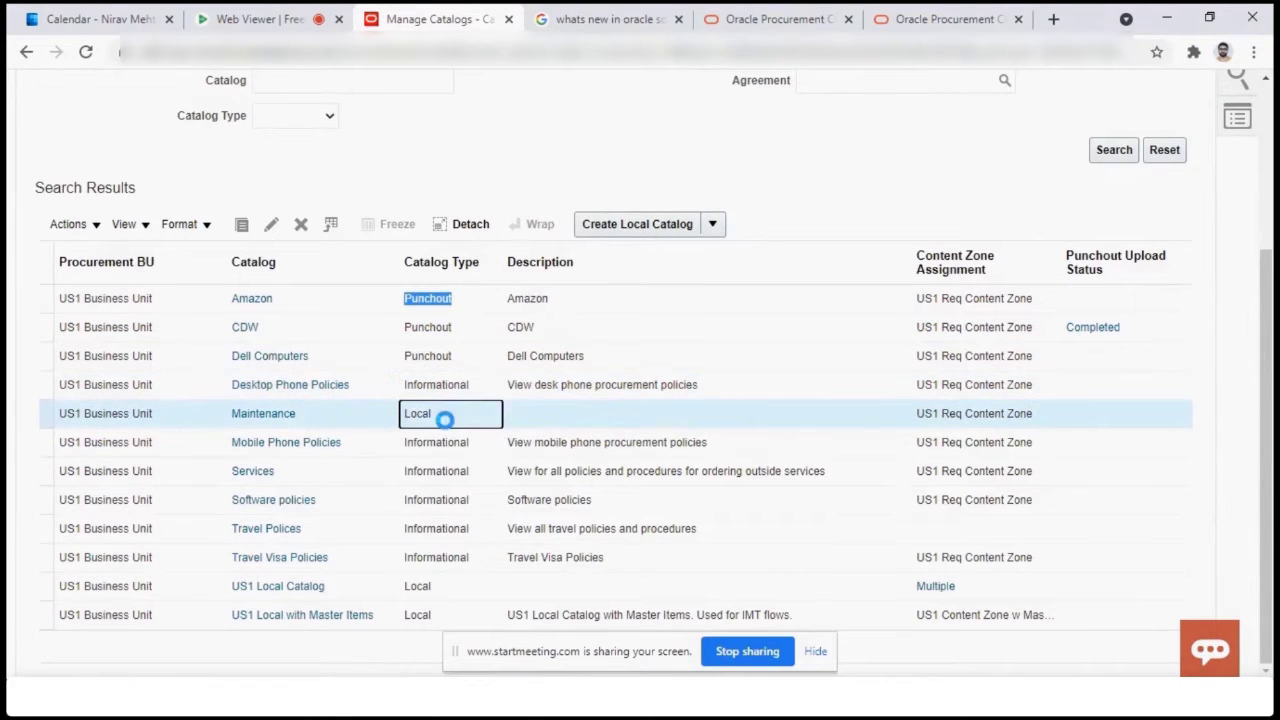
{"action": "left_click", "coordinate": [458, 615]}
{"action": "left_click", "coordinate": [711, 226]}
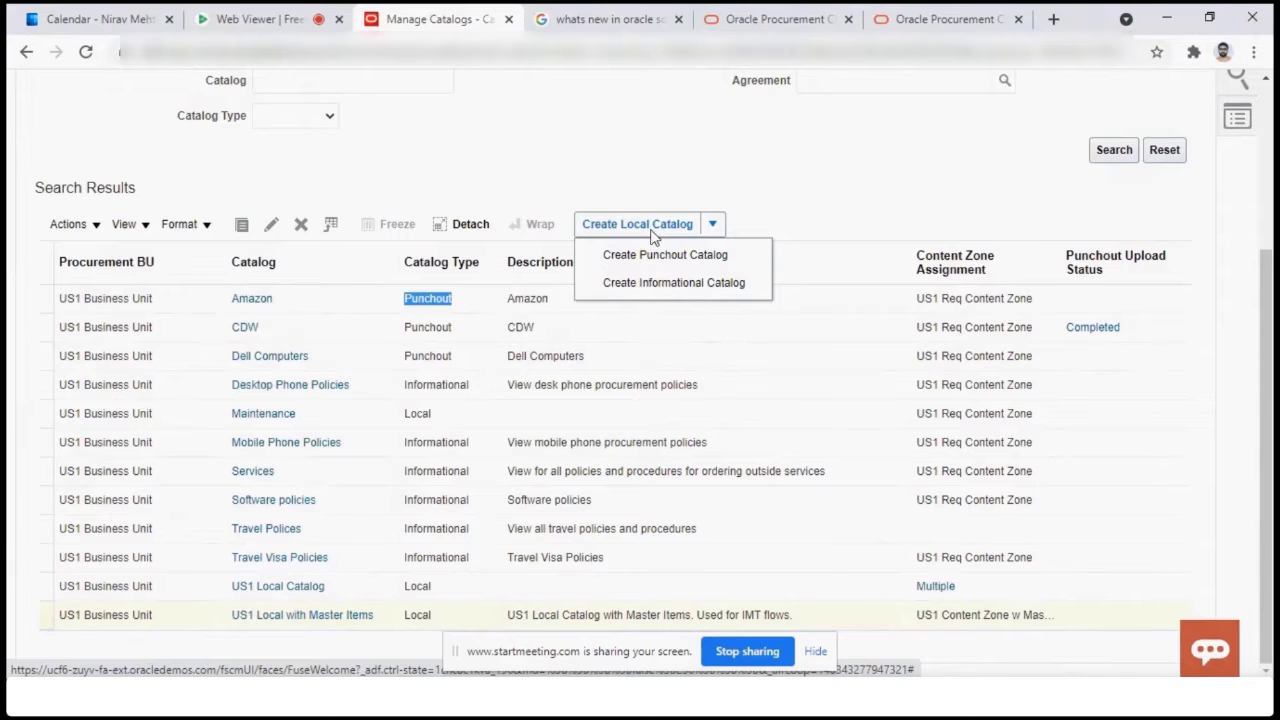
{"action": "left_click", "coordinate": [328, 307]}
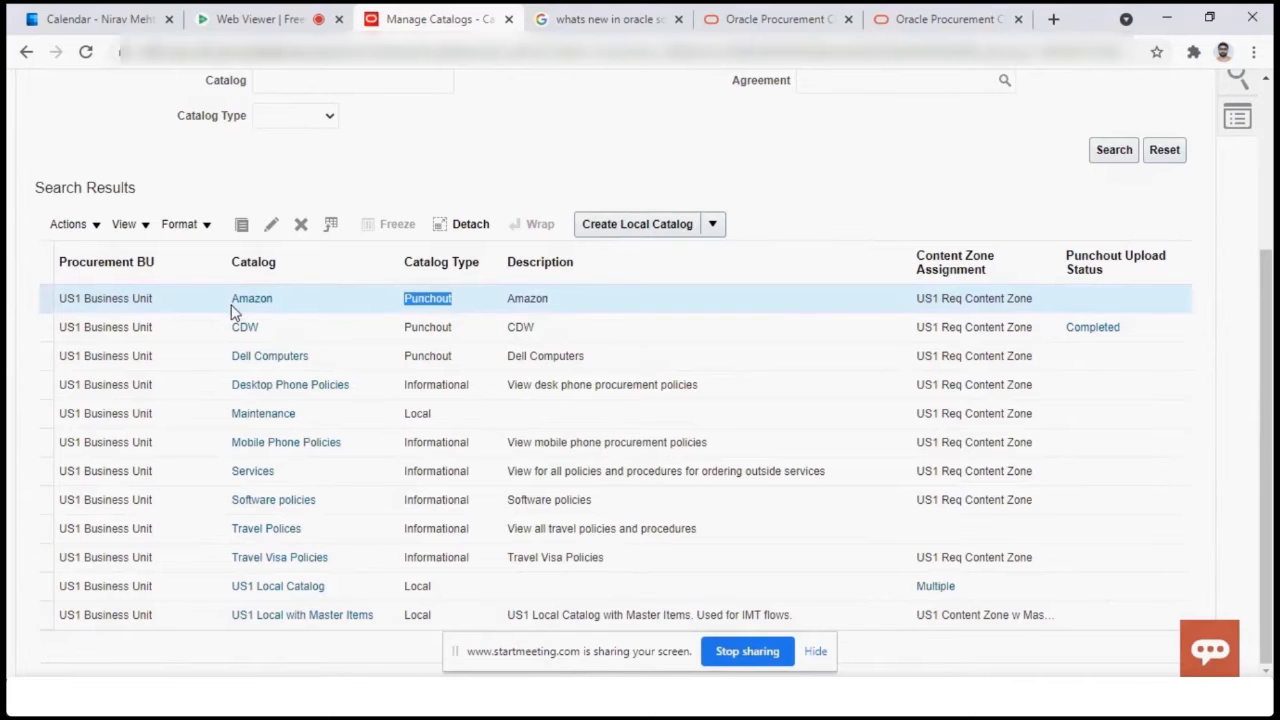
Open the Amazon punchout catalog for editing and examine its description, keywords, image URL and punchout definition
{"action": "left_click", "coordinate": [195, 303]}
{"action": "left_click", "coordinate": [272, 226]}
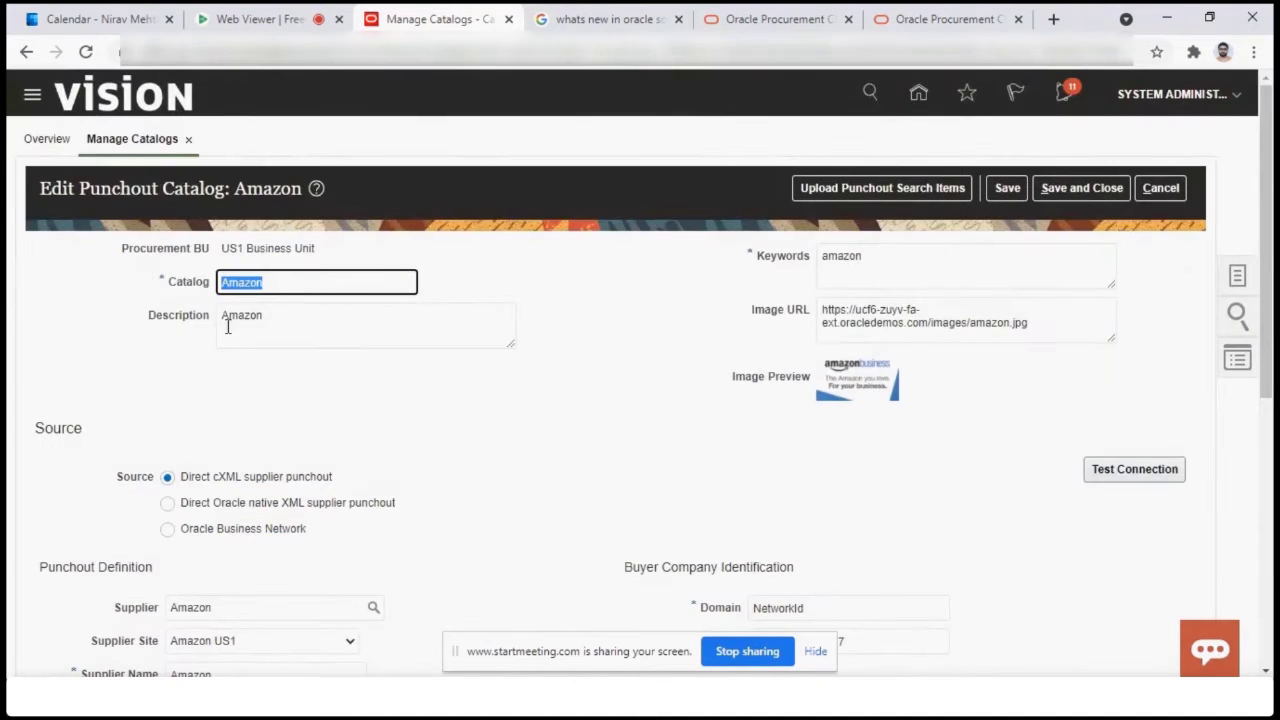
{"action": "left_click_drag", "start_coordinate": [224, 318], "coordinate": [317, 311]}
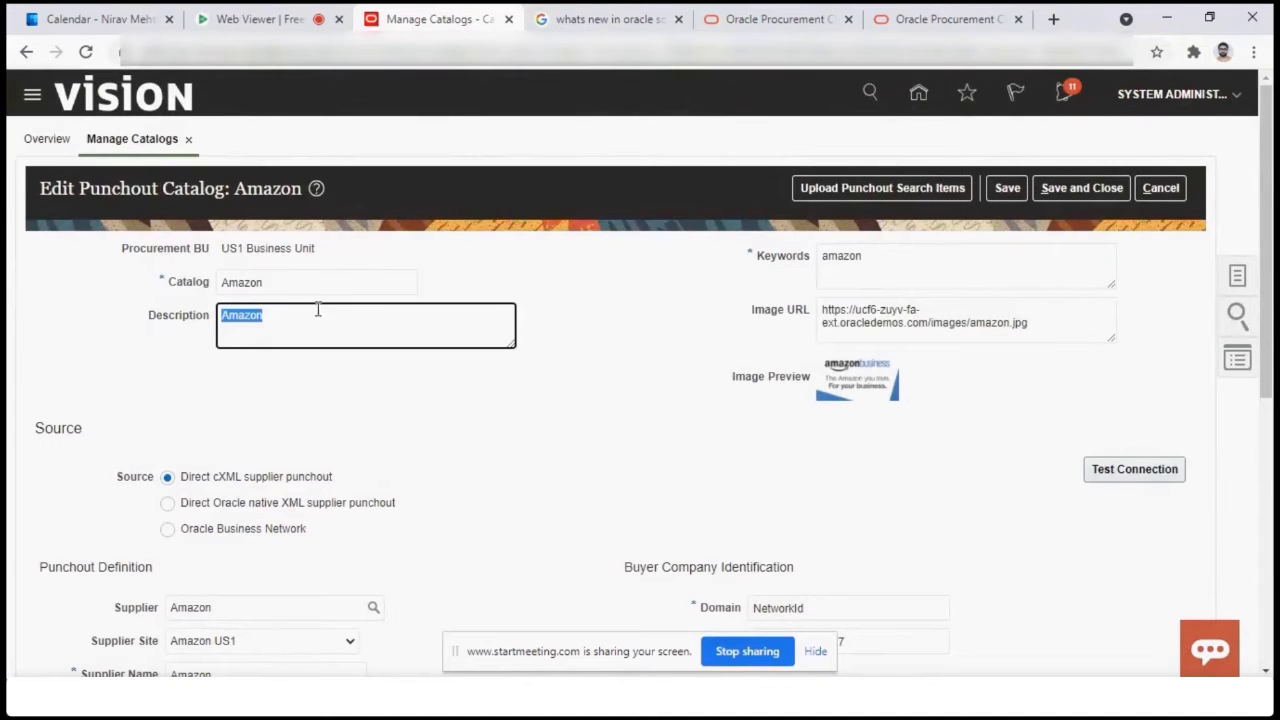
{"action": "left_click_drag", "start_coordinate": [826, 256], "coordinate": [920, 259]}
{"action": "left_click", "coordinate": [920, 259]}
{"action": "scroll", "coordinate": [1000, 300], "scroll_direction": "down", "scroll_amount": 1}
{"action": "left_click_drag", "start_coordinate": [822, 226], "coordinate": [1018, 298]}
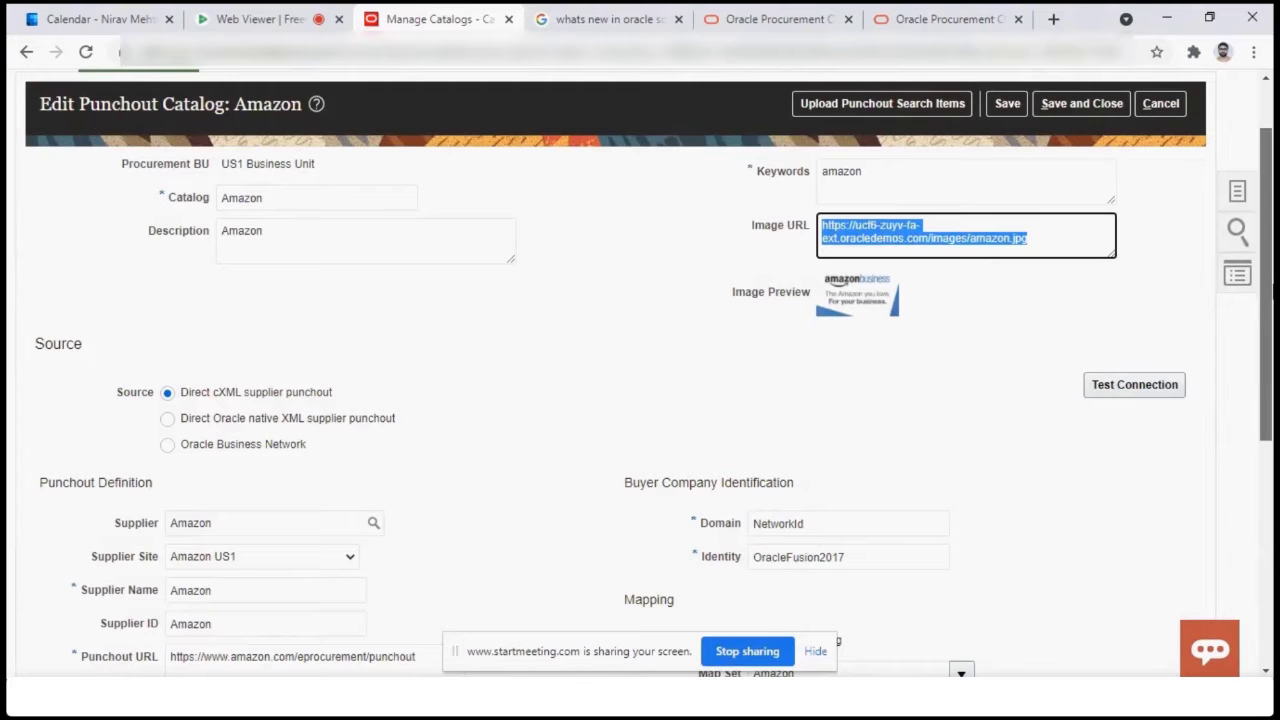
{"action": "scroll", "coordinate": [443, 320], "scroll_direction": "down", "scroll_amount": 2}
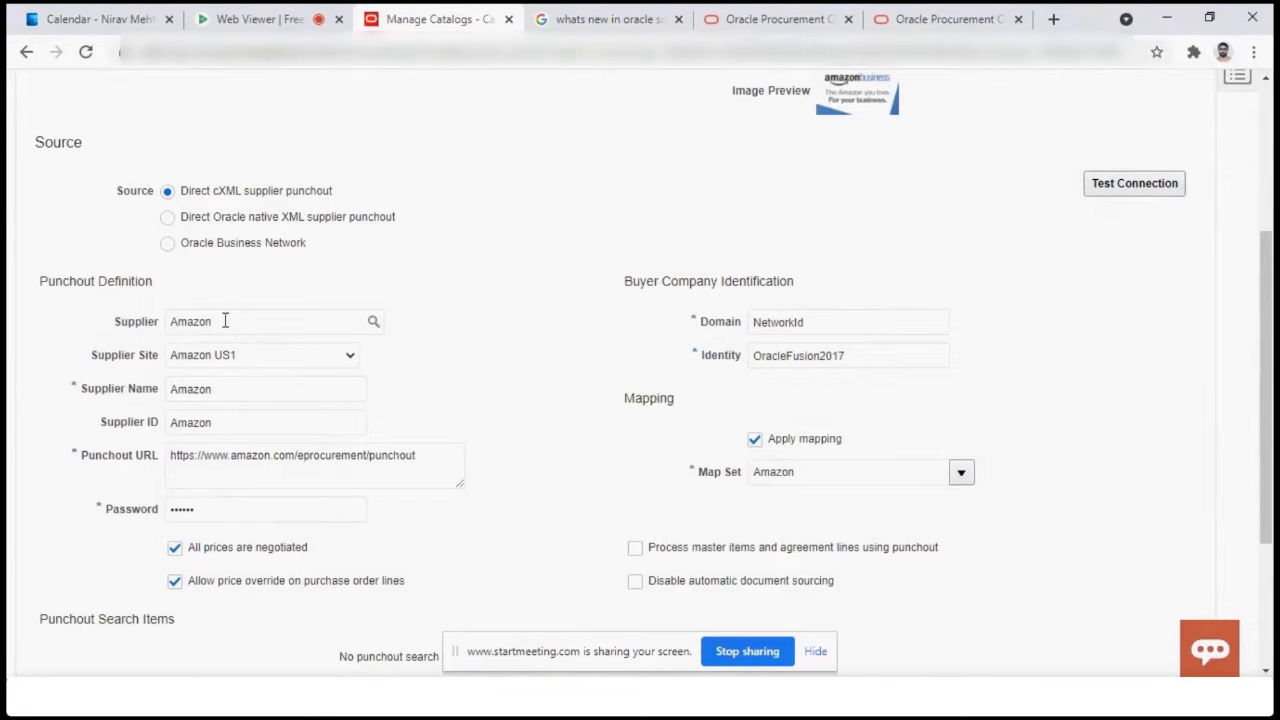
{"action": "left_click", "coordinate": [170, 321]}
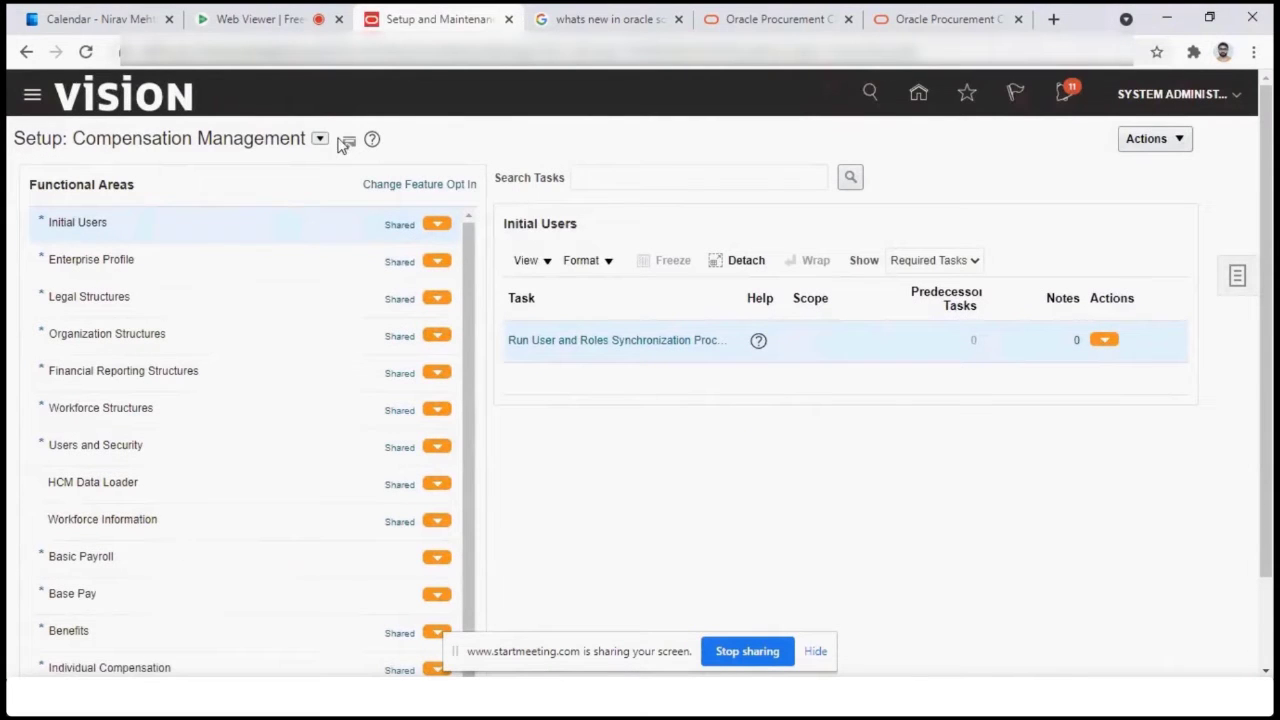
Switch the setup offering from Compensation Management to Procurement
{"action": "left_click", "coordinate": [319, 140]}
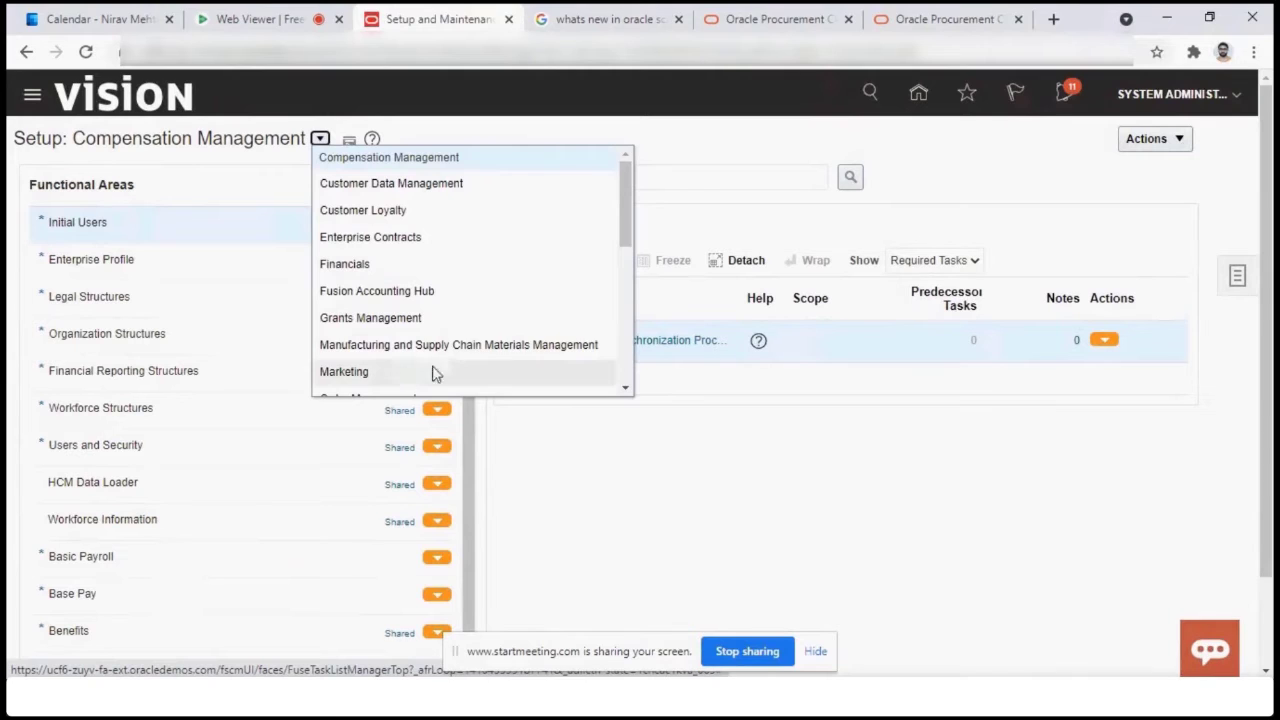
{"action": "left_click", "coordinate": [625, 295]}
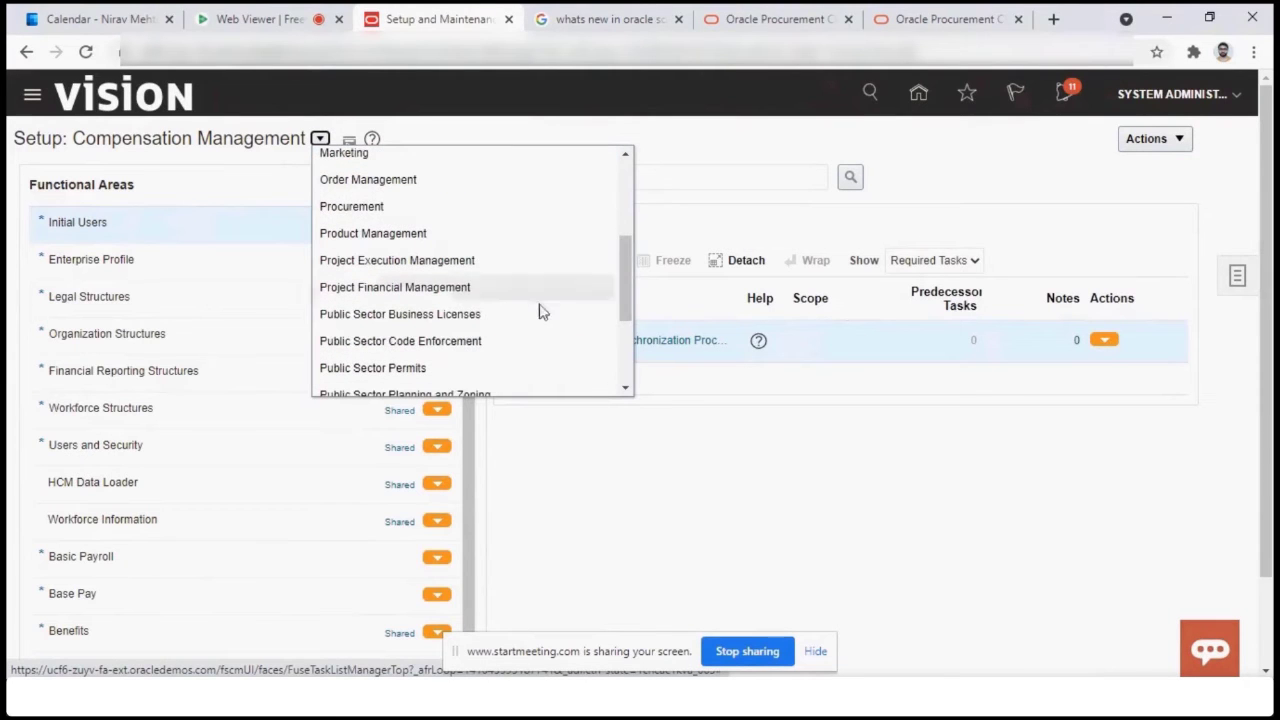
{"action": "left_click", "coordinate": [432, 206]}
Search the setup tasks for "Manage Line Type"
{"action": "left_click", "coordinate": [601, 177]}
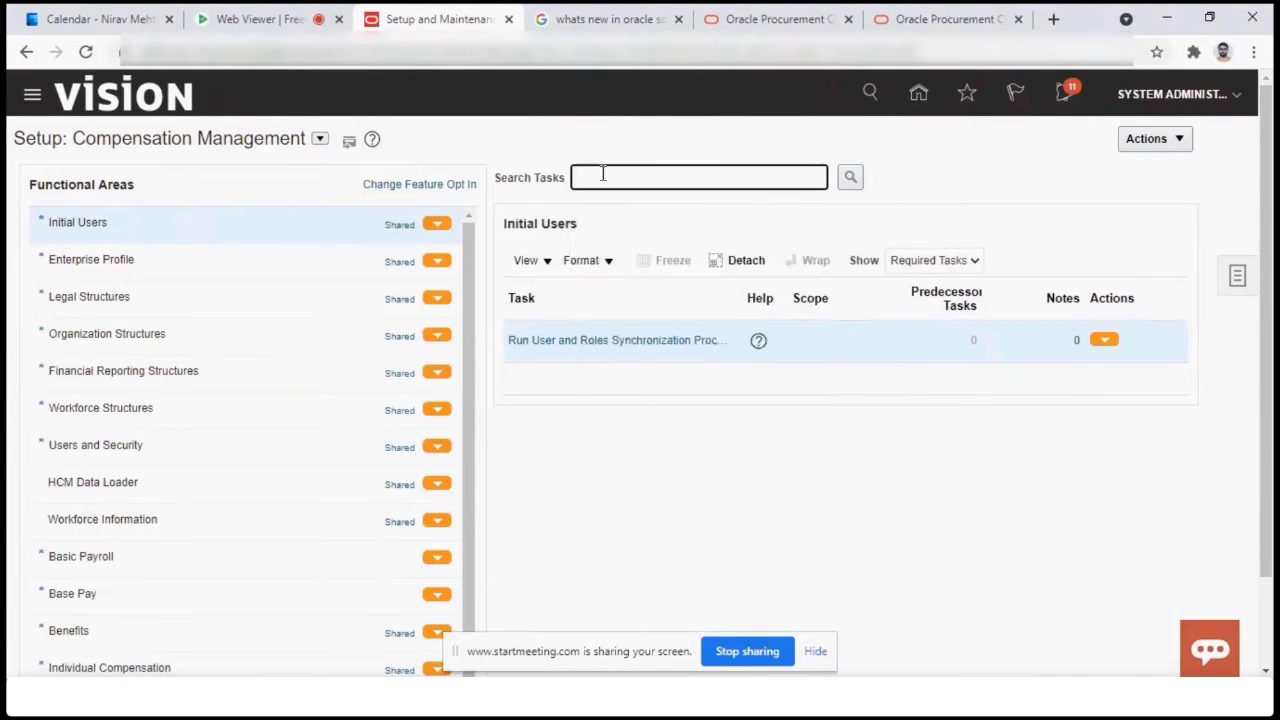
{"action": "type", "text": "Manage "}
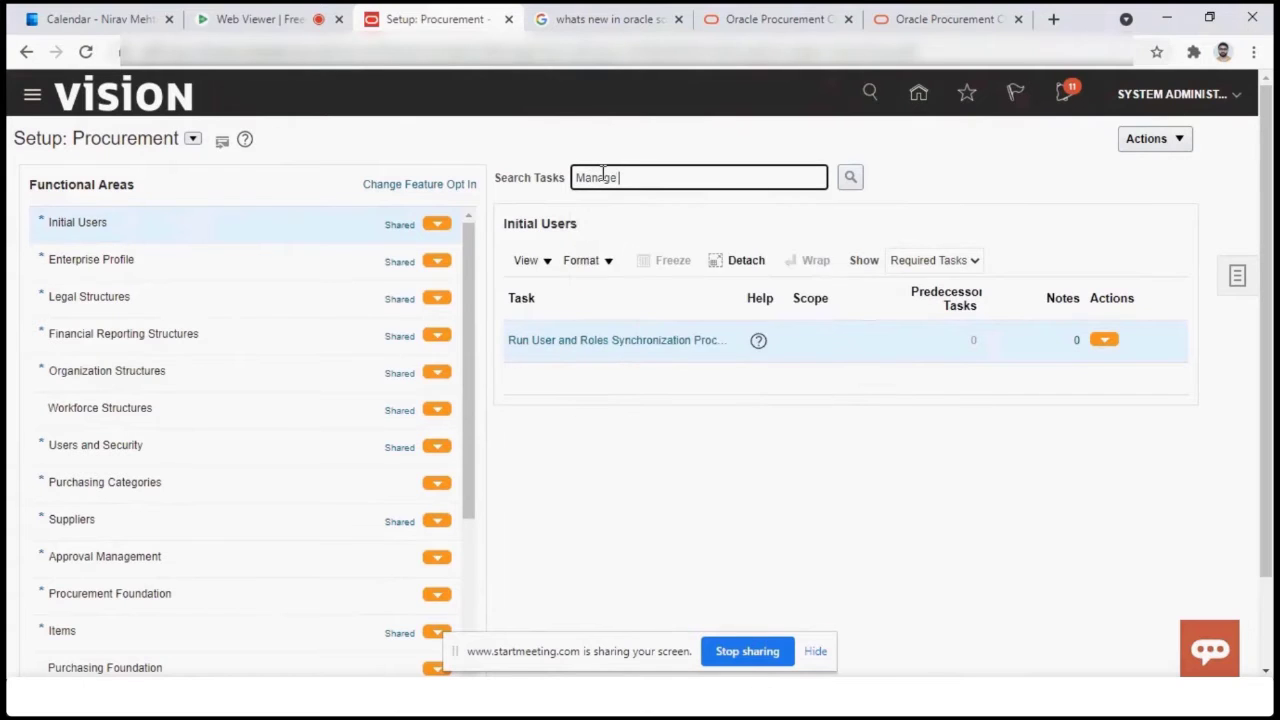
{"action": "type", "text": "Line Type"}
{"action": "key", "text": "Return"}
{"action": "key", "text": "Return"}
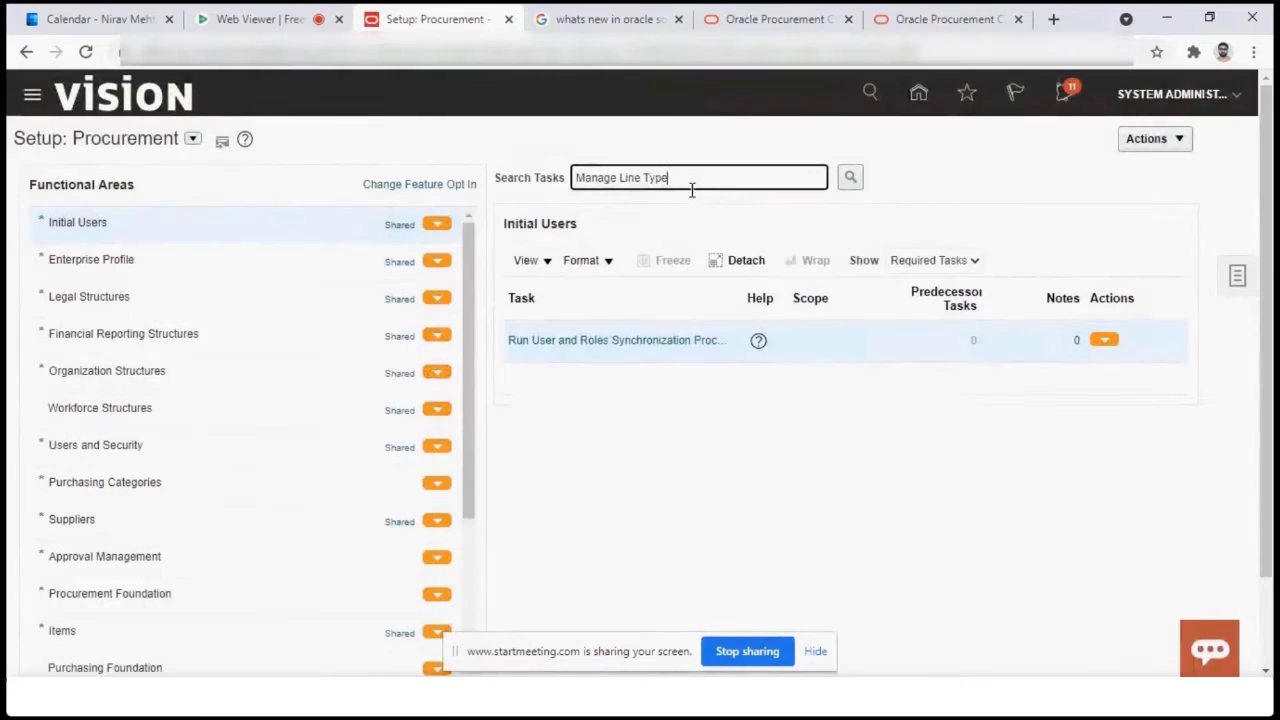
Refine the task search to "Manage%Line Type" and open the Manage Purchasing Line Types task
{"action": "key", "text": "Left"}
{"action": "key", "text": "Left"}
{"action": "key", "text": "Left"}
{"action": "key", "text": "Left"}
{"action": "key", "text": "Left"}
{"action": "key", "text": "Left"}
{"action": "key", "text": "Left"}
{"action": "key", "text": "Left"}
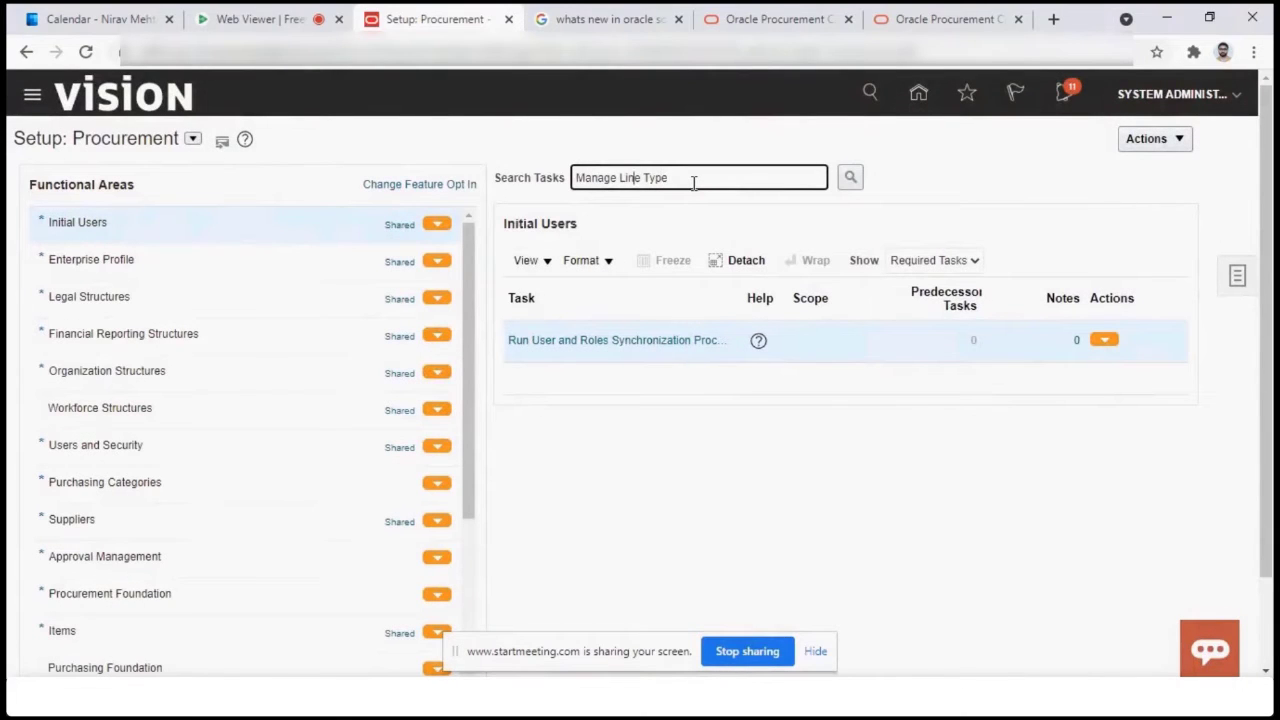
{"action": "key", "text": "Left"}
{"action": "key", "text": "BackSpace"}
{"action": "type", "text": "%"}
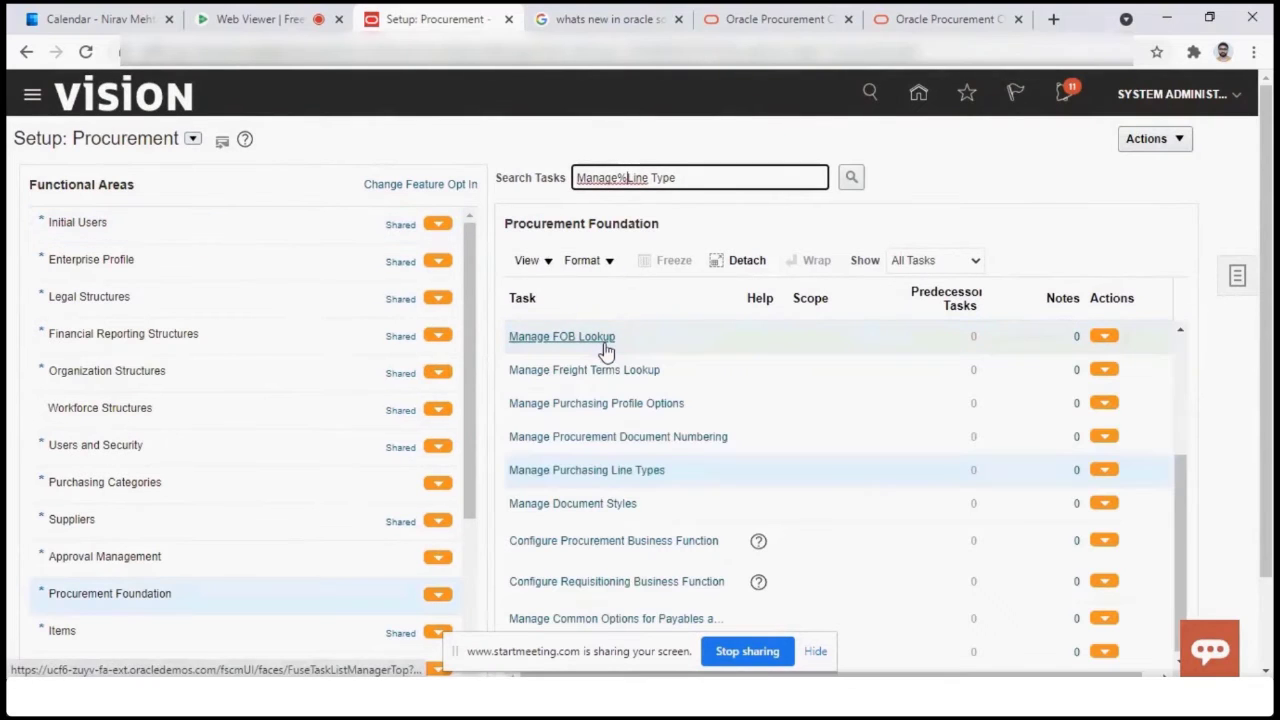
{"action": "left_click", "coordinate": [594, 470]}
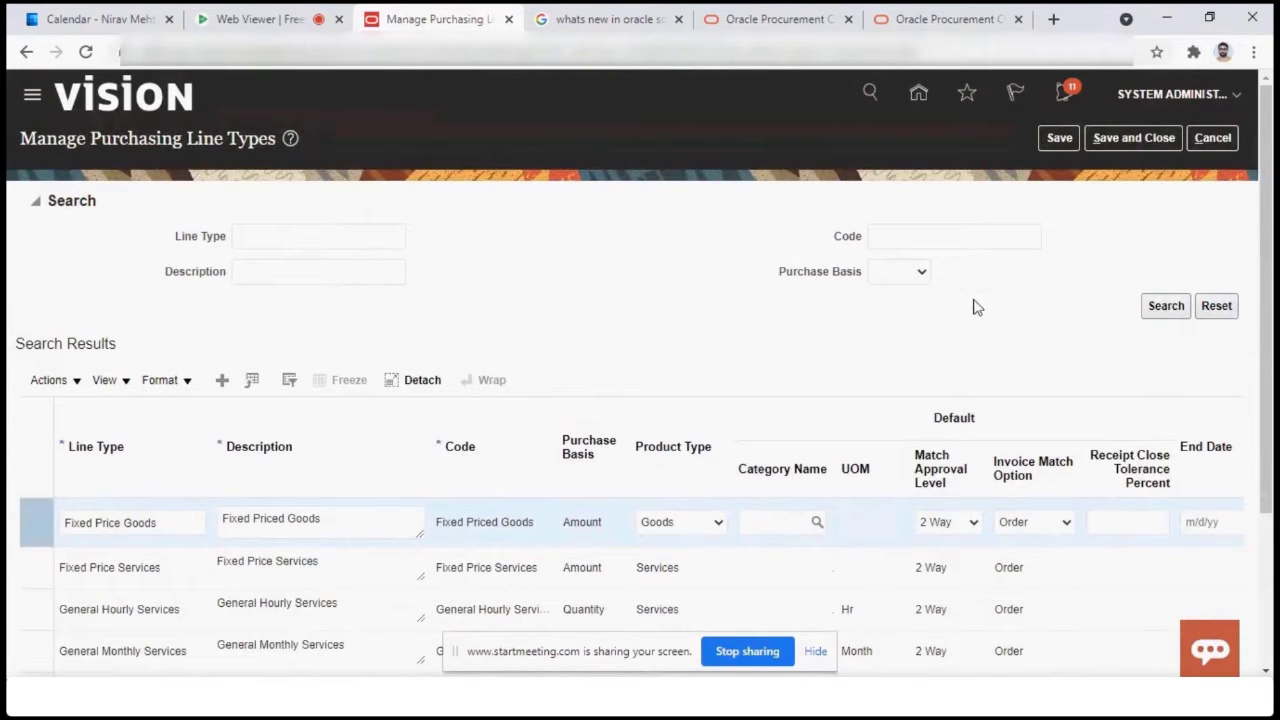
Review the existing purchasing line types and the purchase basis of Fixed Price Services
{"action": "scroll", "coordinate": [1262, 290], "scroll_direction": "down", "scroll_amount": 1}
{"action": "scroll", "coordinate": [1272, 300], "scroll_direction": "down", "scroll_amount": 2}
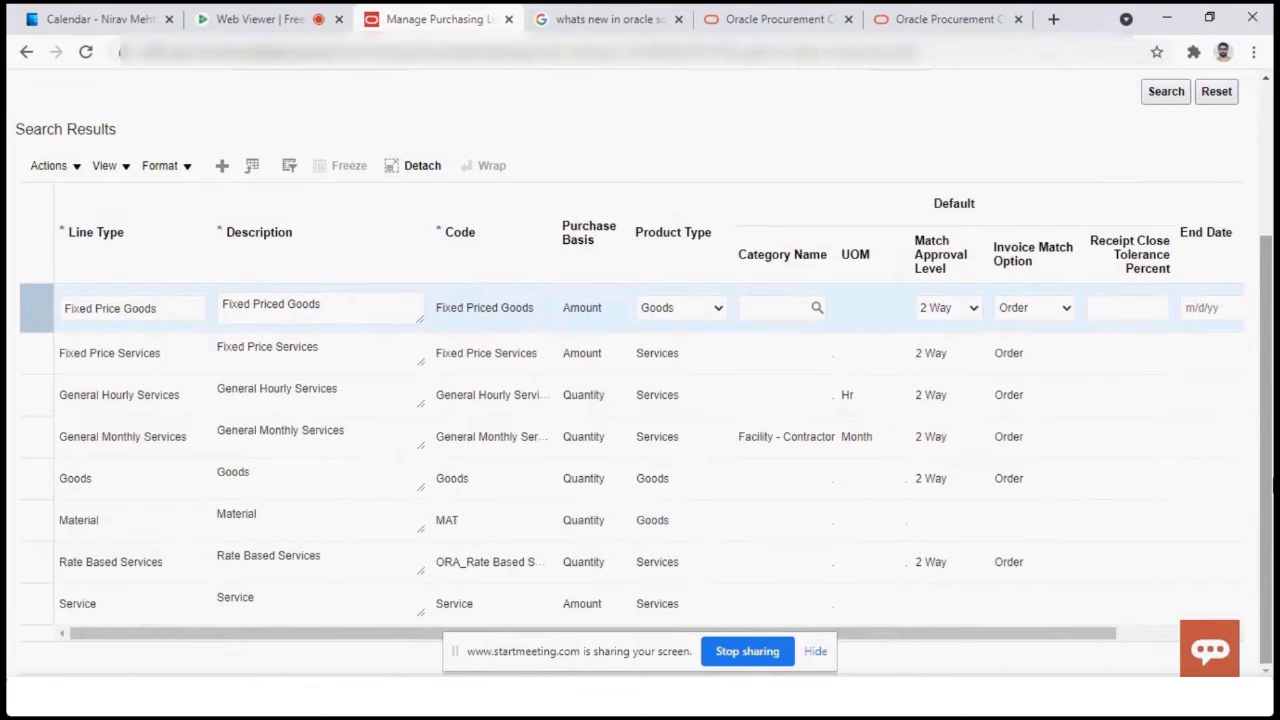
{"action": "left_click", "coordinate": [590, 368]}
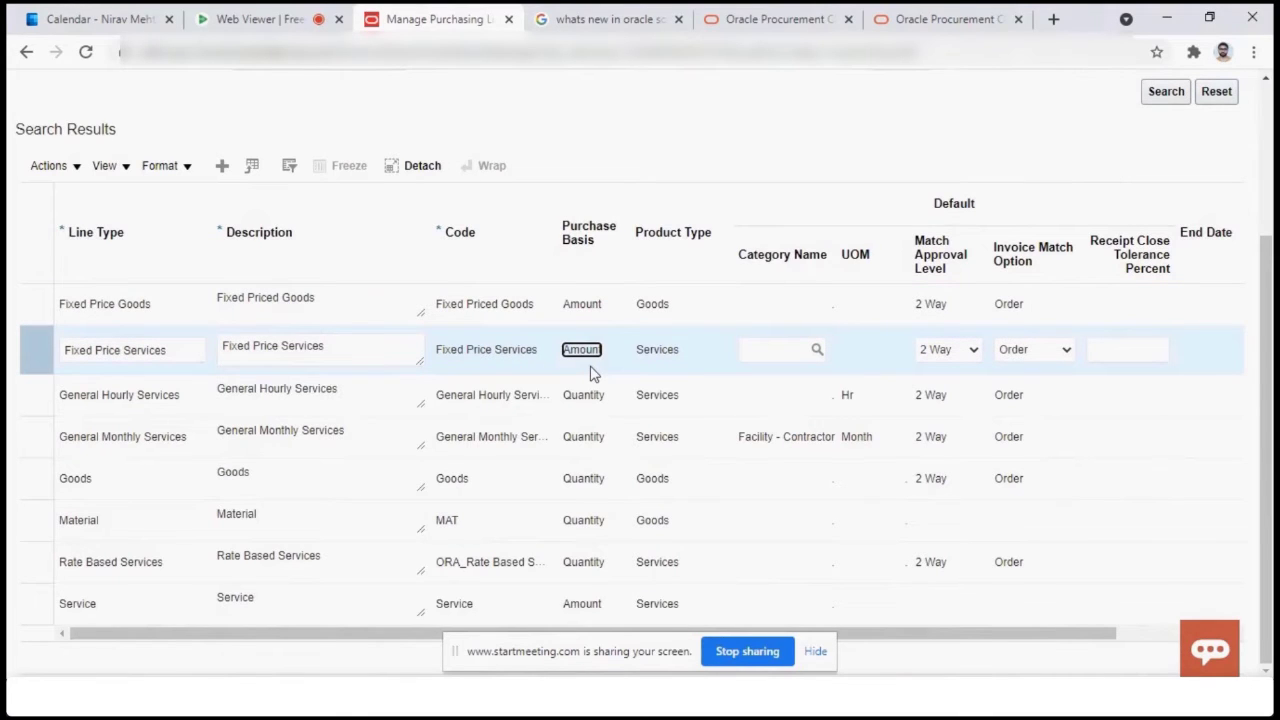
Add a new row to the purchasing line types and set its product type to Services
{"action": "left_click", "coordinate": [223, 178]}
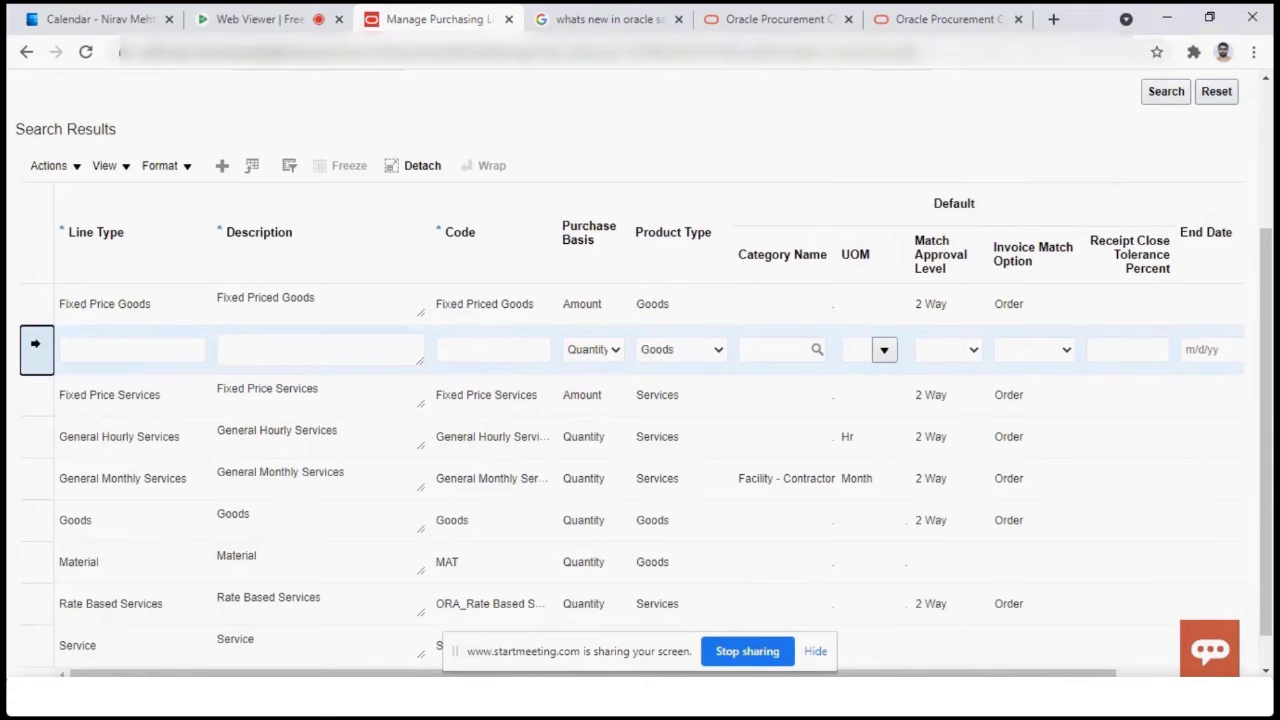
{"action": "left_click", "coordinate": [710, 350]}
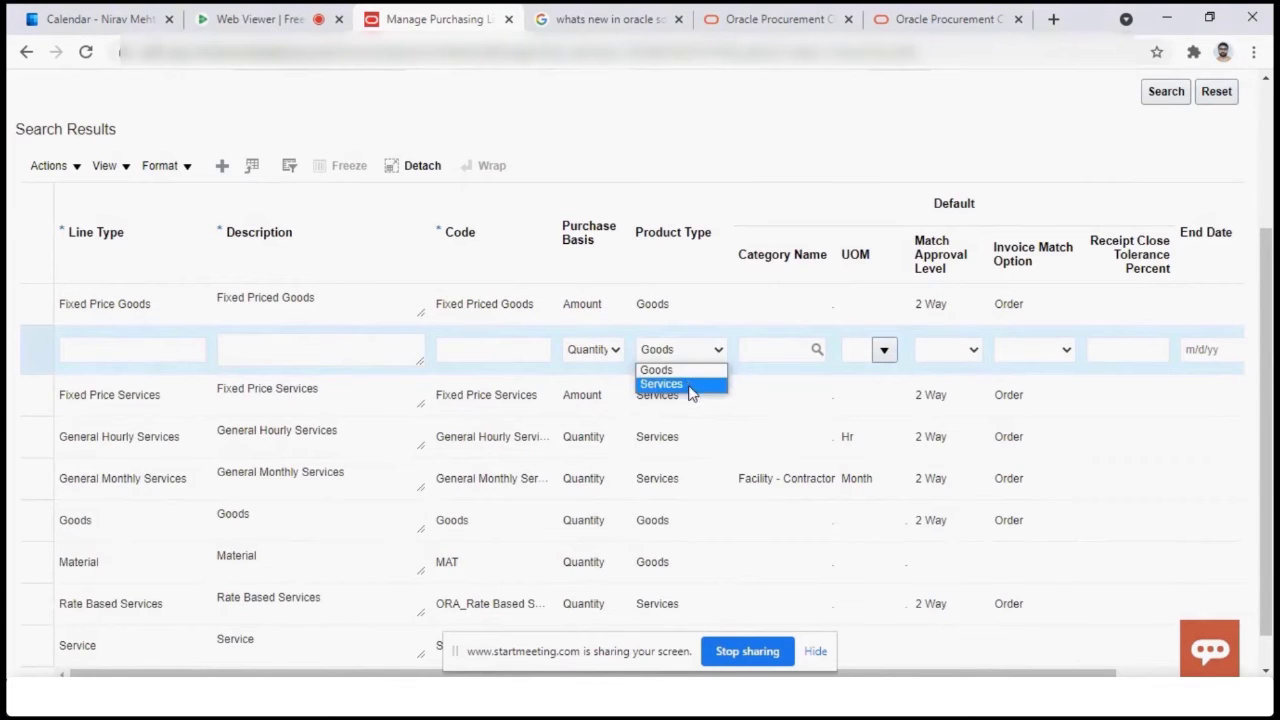
{"action": "left_click", "coordinate": [690, 385]}
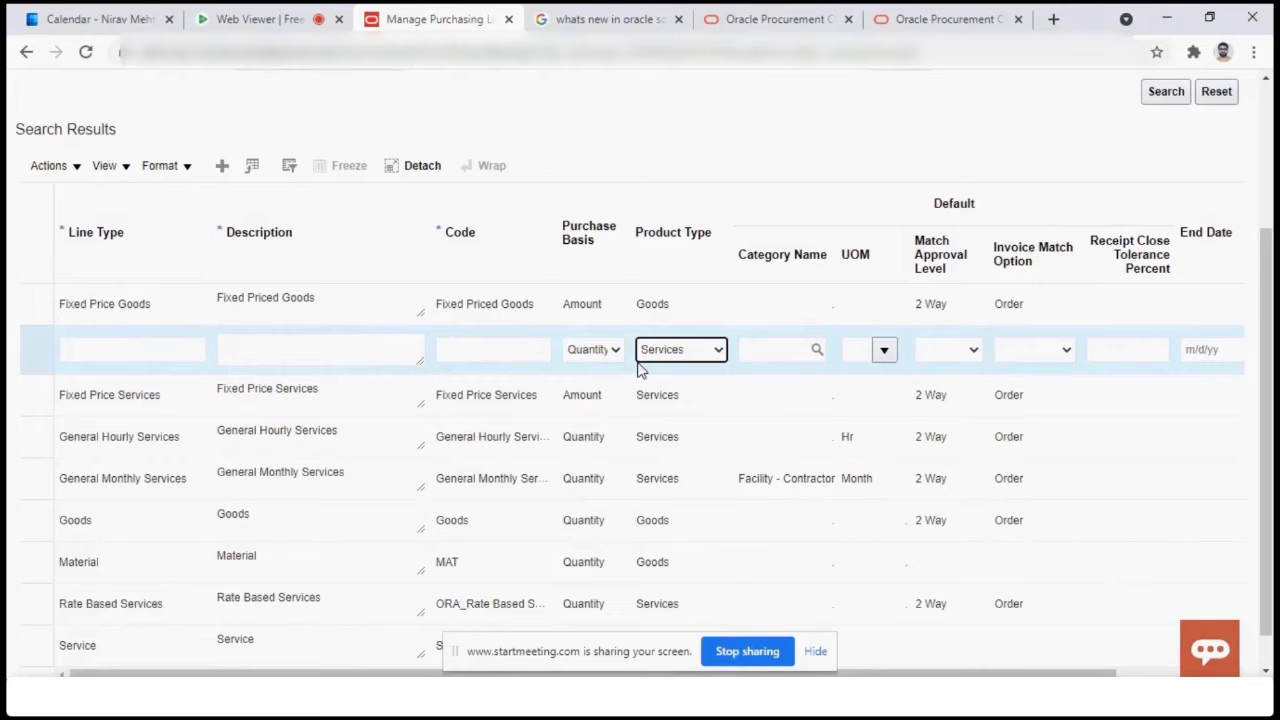
Check the choices available for the new line type's invoice match option and match approval level
{"action": "left_click", "coordinate": [1035, 349]}
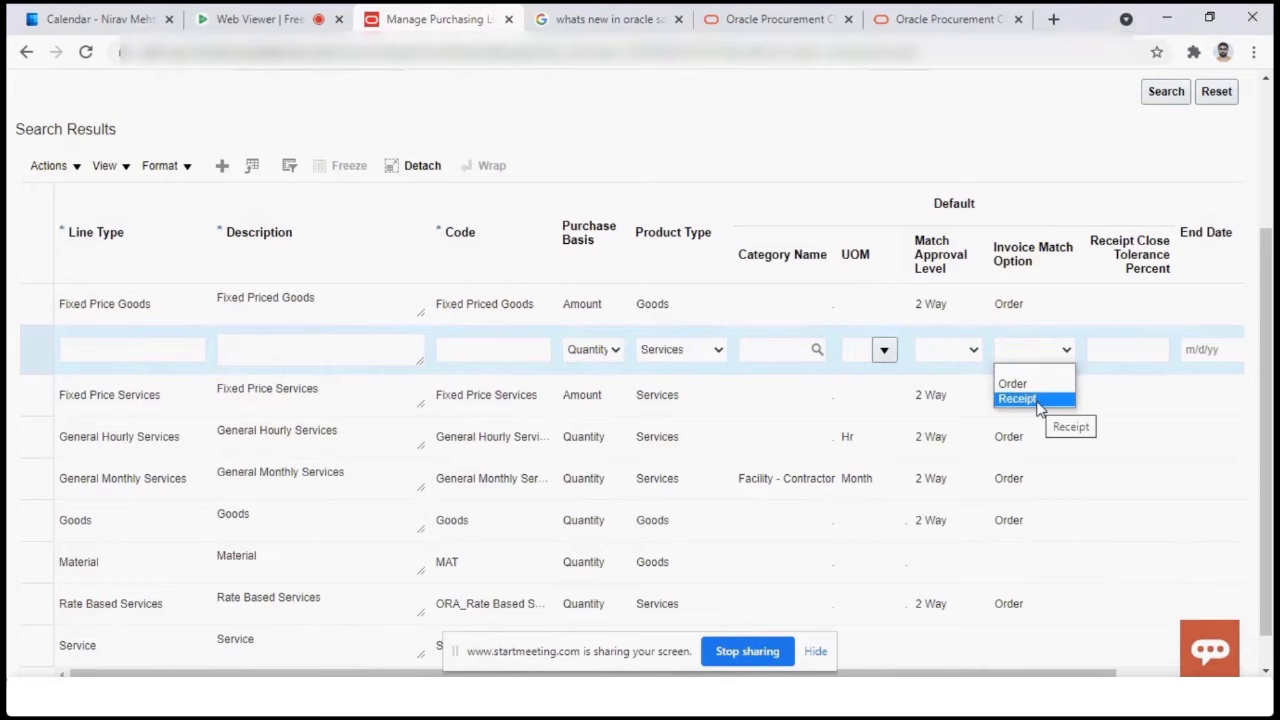
{"action": "left_click", "coordinate": [965, 350]}
{"action": "left_click", "coordinate": [1063, 358]}
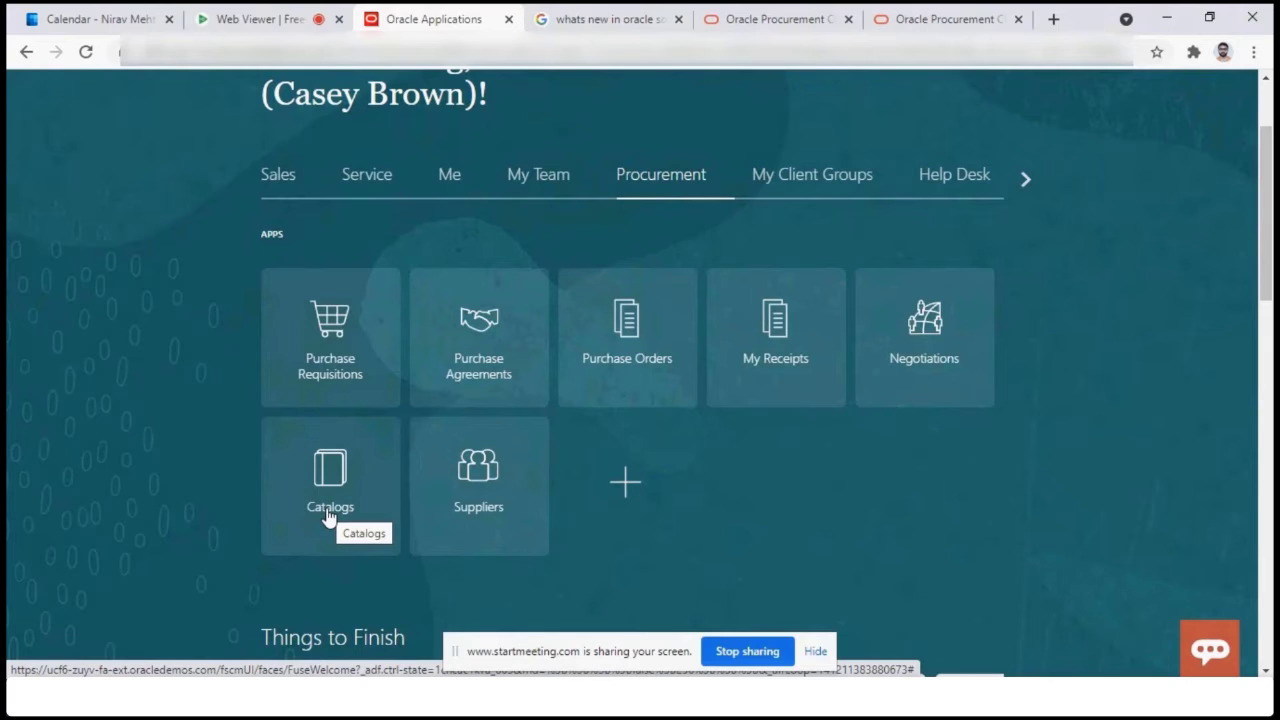
Return to Manage Catalogs through the Catalogs work area and select the Amazon punchout catalog in the search results
{"action": "left_click", "coordinate": [329, 512]}
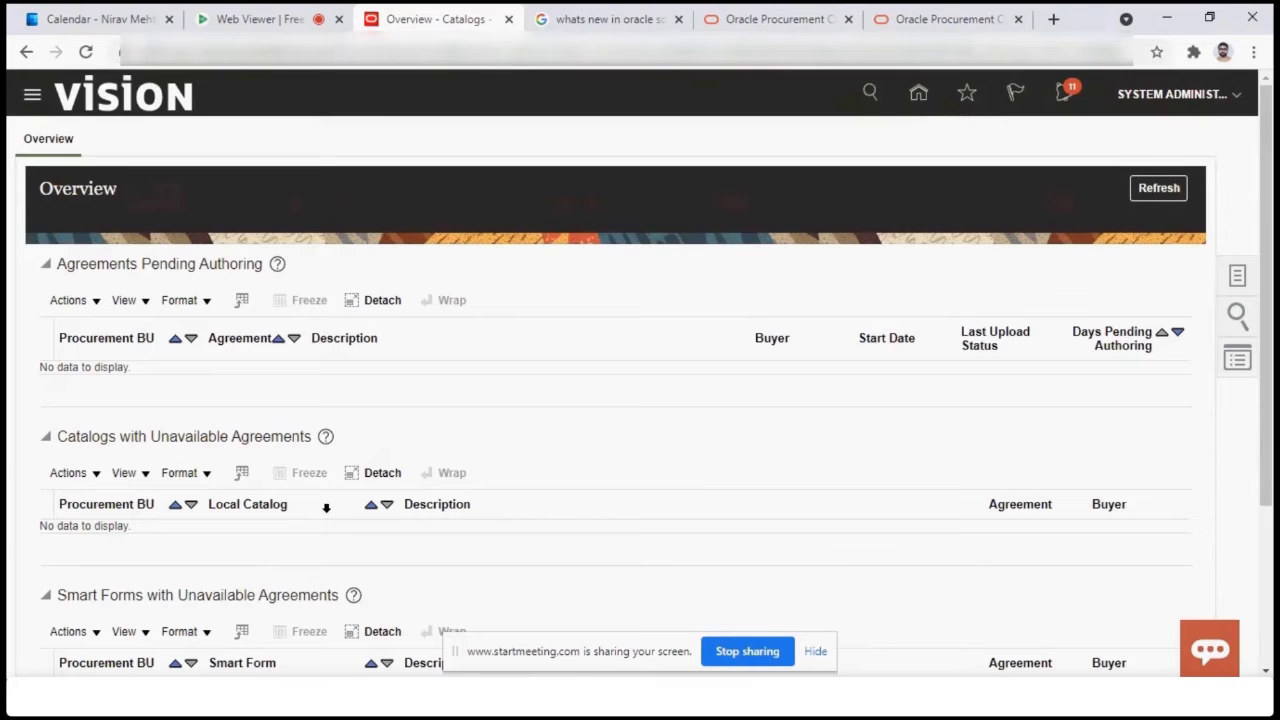
{"action": "left_click", "coordinate": [1237, 277]}
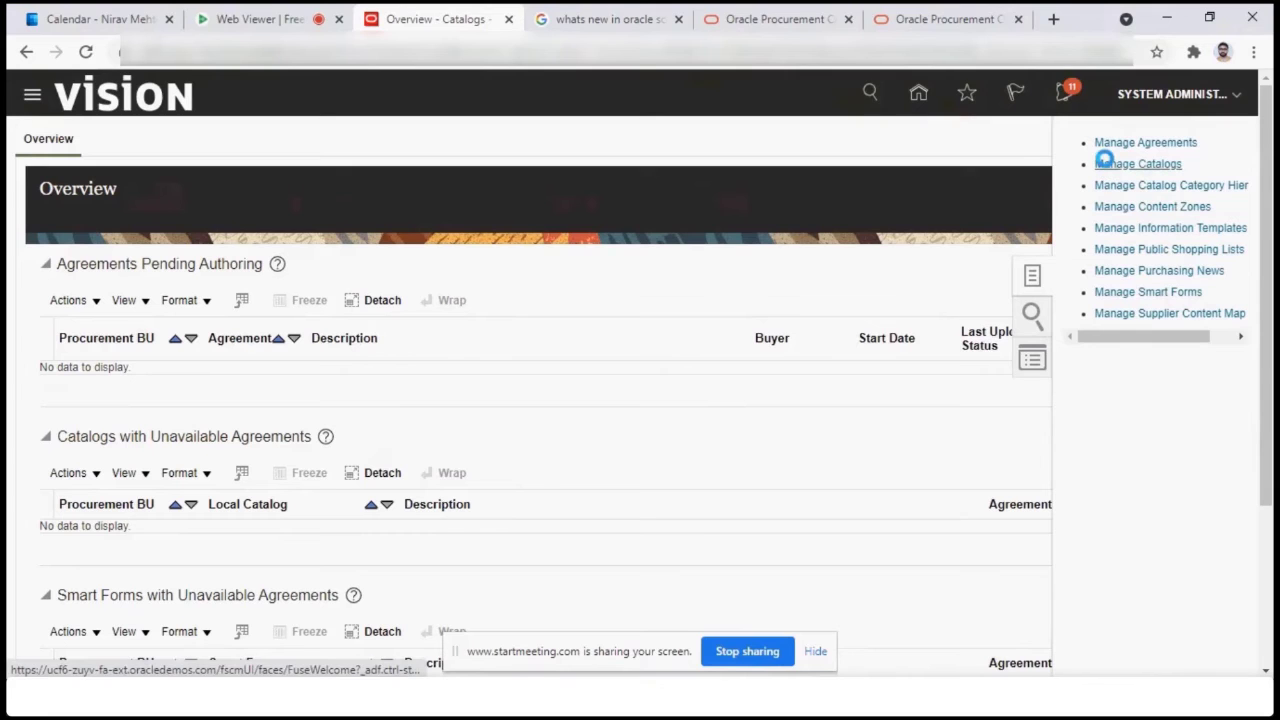
{"action": "left_click", "coordinate": [1106, 164]}
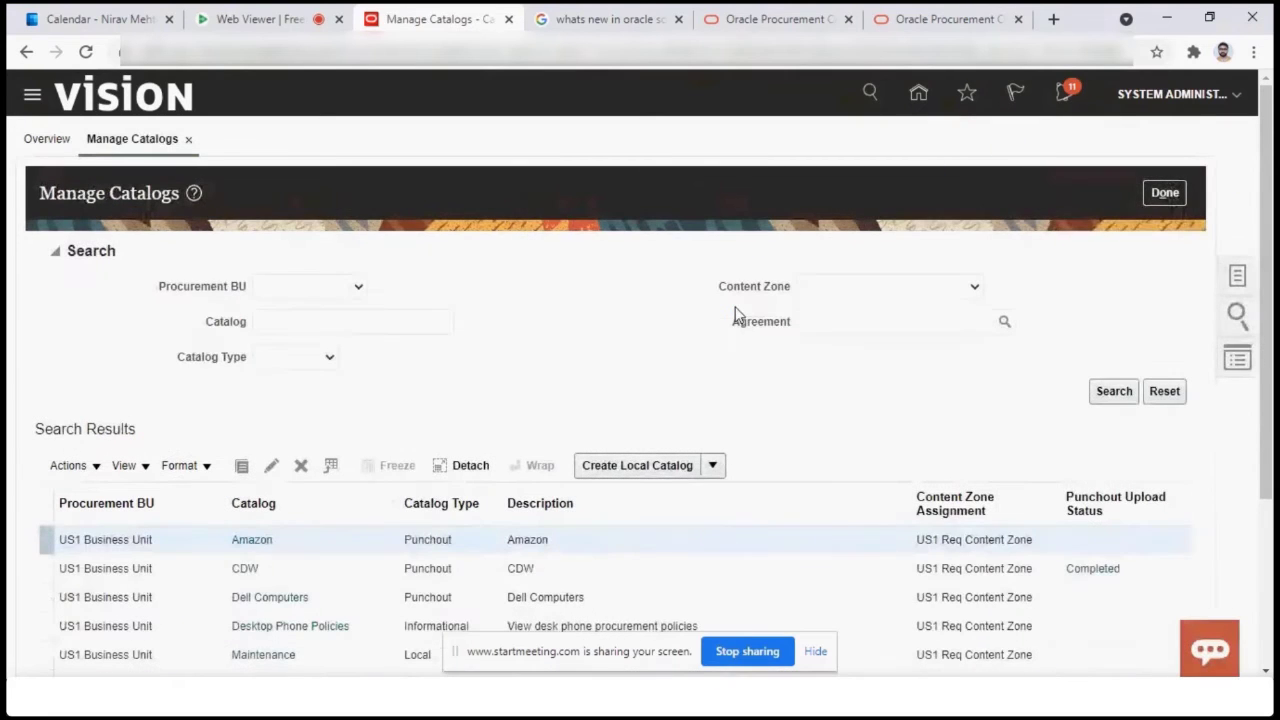
{"action": "left_click", "coordinate": [603, 569]}
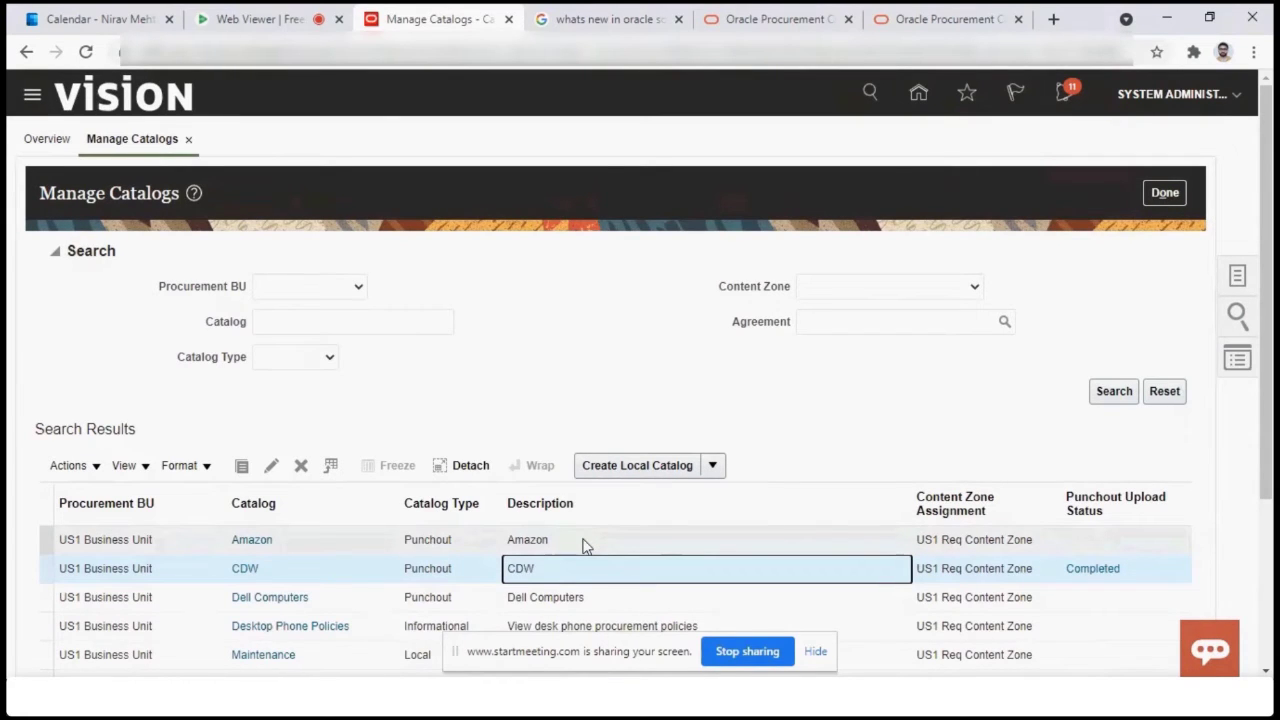
{"action": "left_click", "coordinate": [582, 539]}
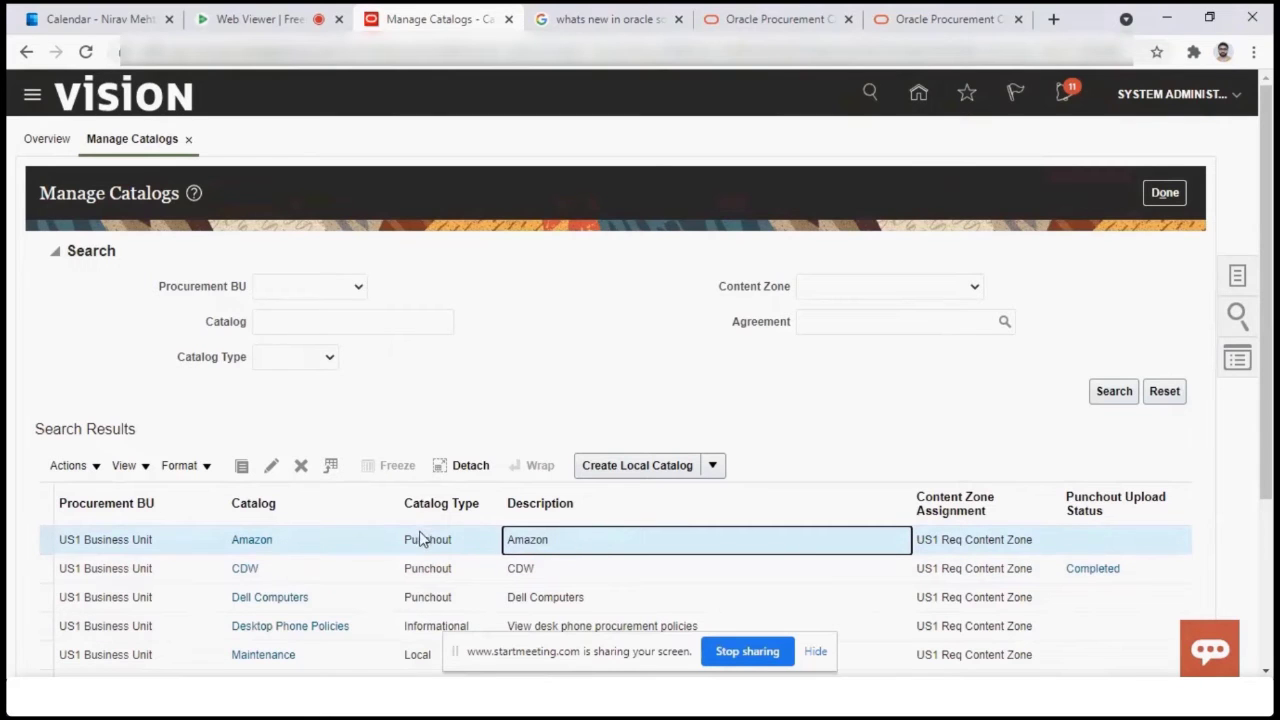
Check the fields and item inclusion options for creating a local catalog, and cancel without saving
{"action": "left_click", "coordinate": [714, 472]}
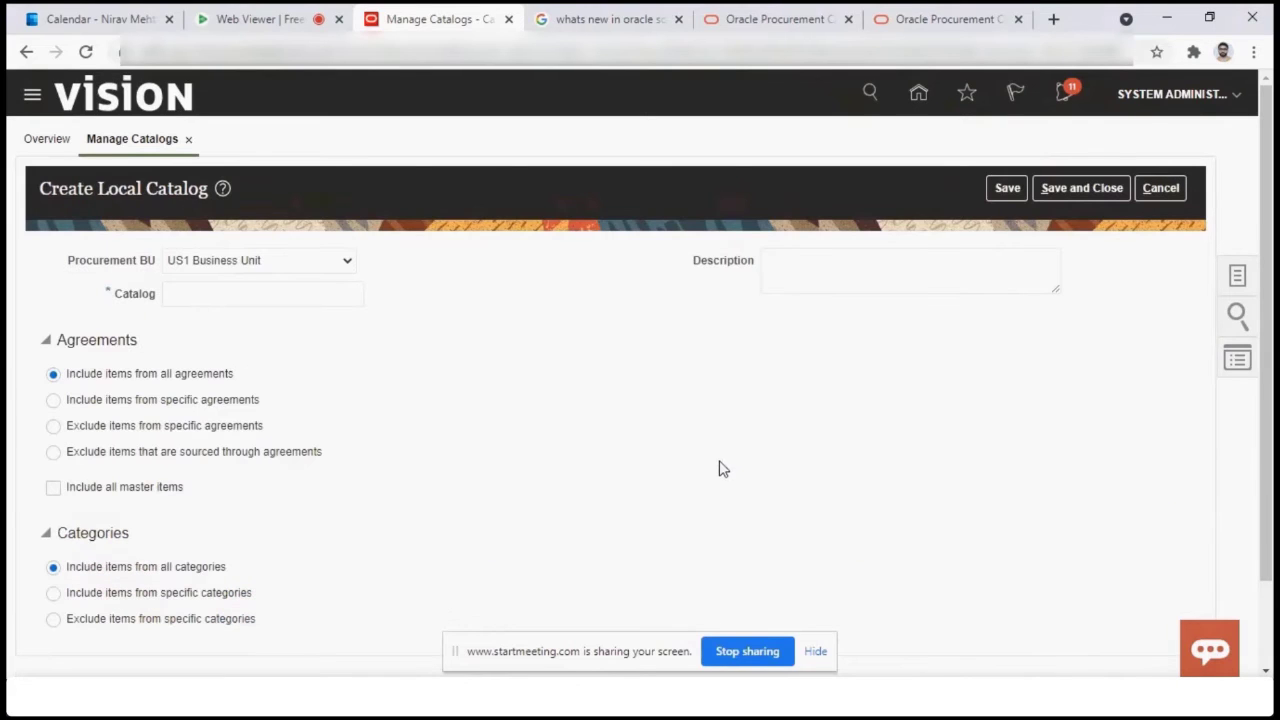
{"action": "left_click", "coordinate": [1161, 190]}
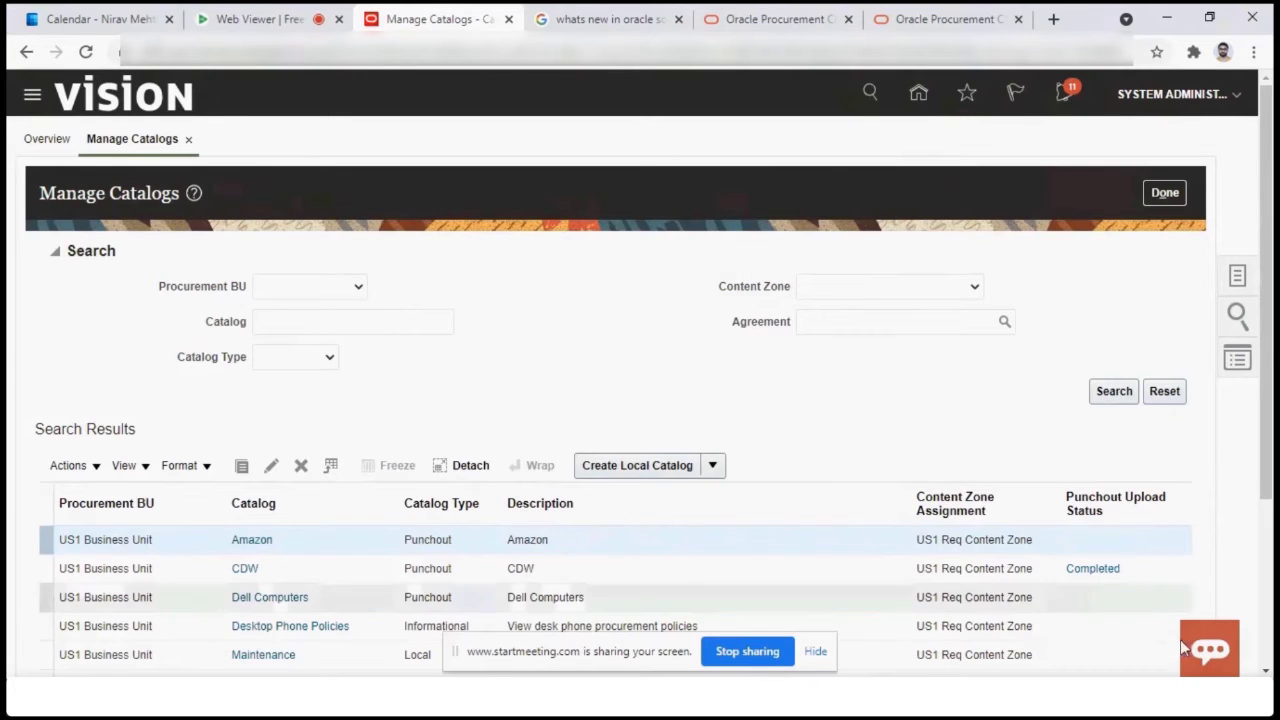
Open the Amazon punchout catalog of US1 Business Unit for editing
{"action": "scroll", "coordinate": [1100, 515], "scroll_direction": "down", "scroll_amount": 3}
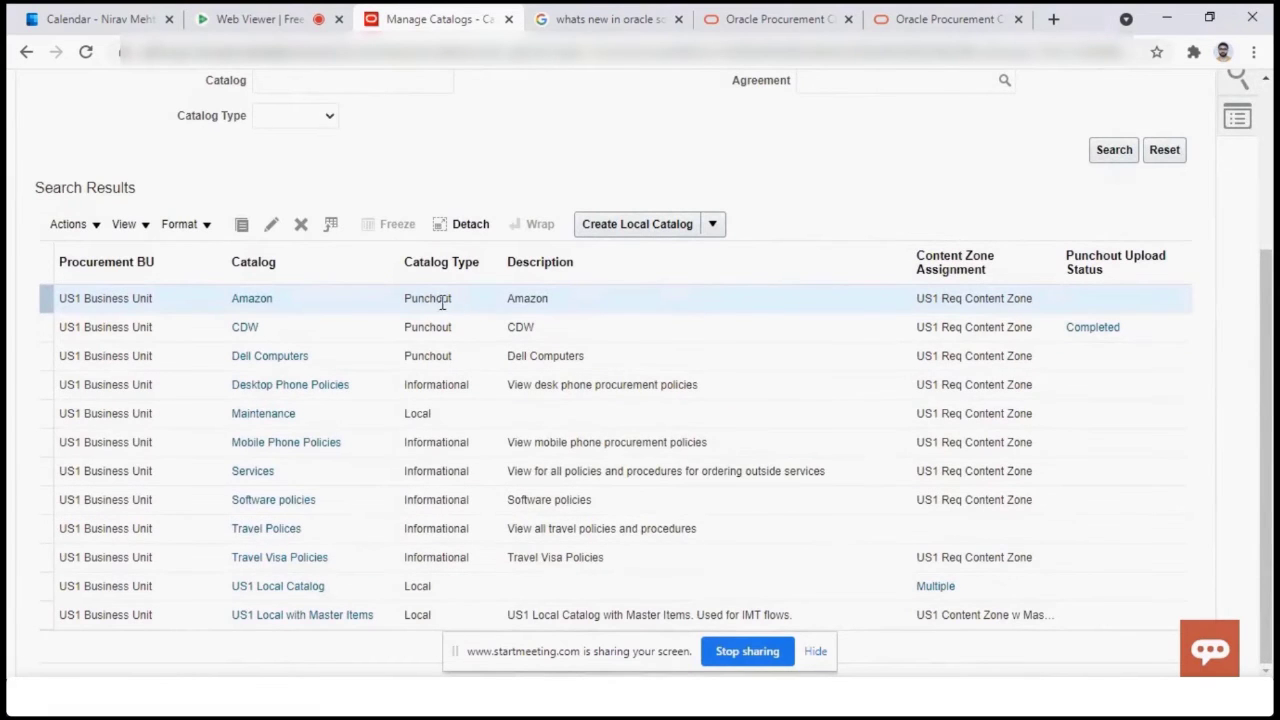
{"action": "left_click", "coordinate": [200, 298]}
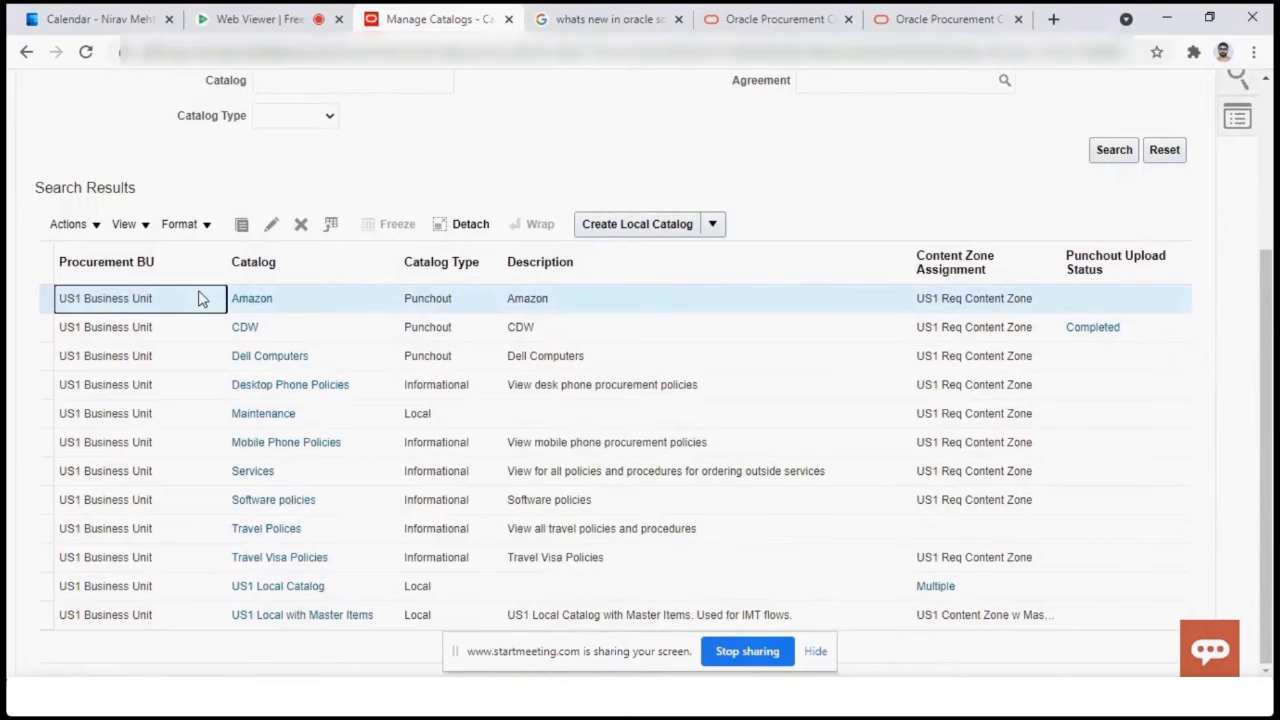
{"action": "left_click", "coordinate": [272, 226]}
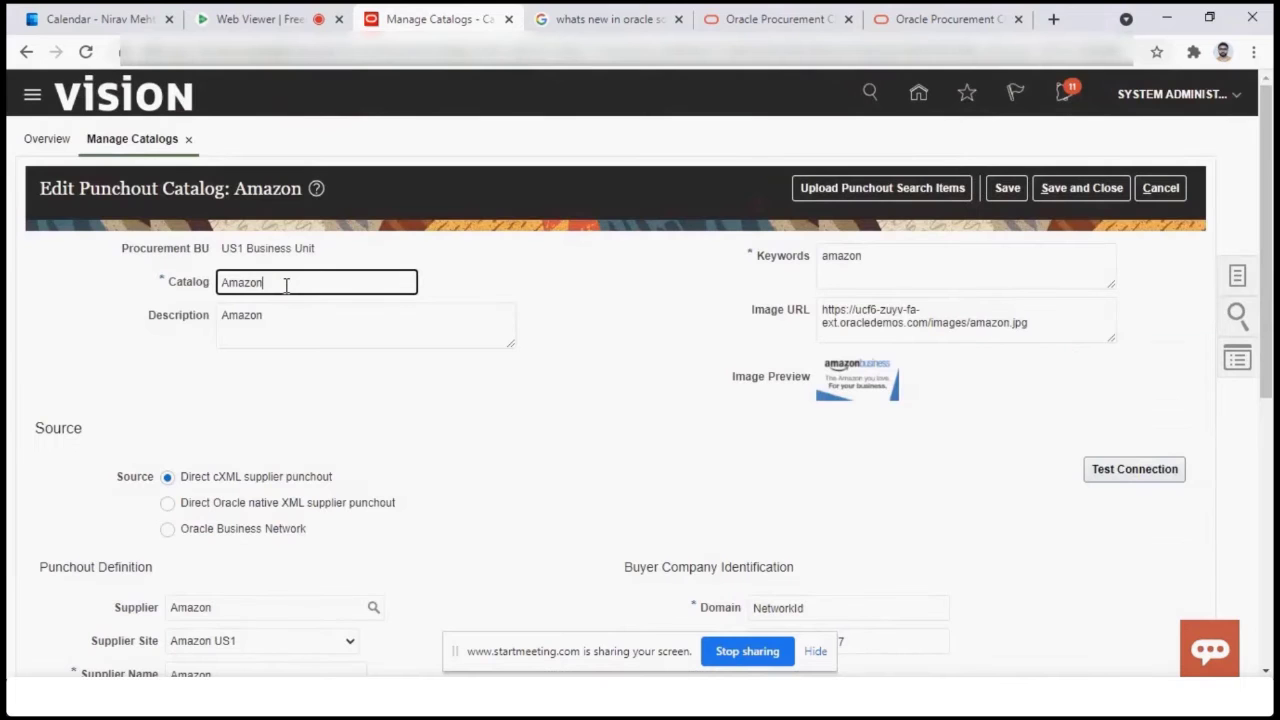
Examine the Amazon catalog's general details, including its procurement BU and image URL
{"action": "left_click", "coordinate": [234, 252]}
{"action": "left_click_drag", "start_coordinate": [234, 252], "coordinate": [317, 257]}
{"action": "left_click", "coordinate": [318, 258]}
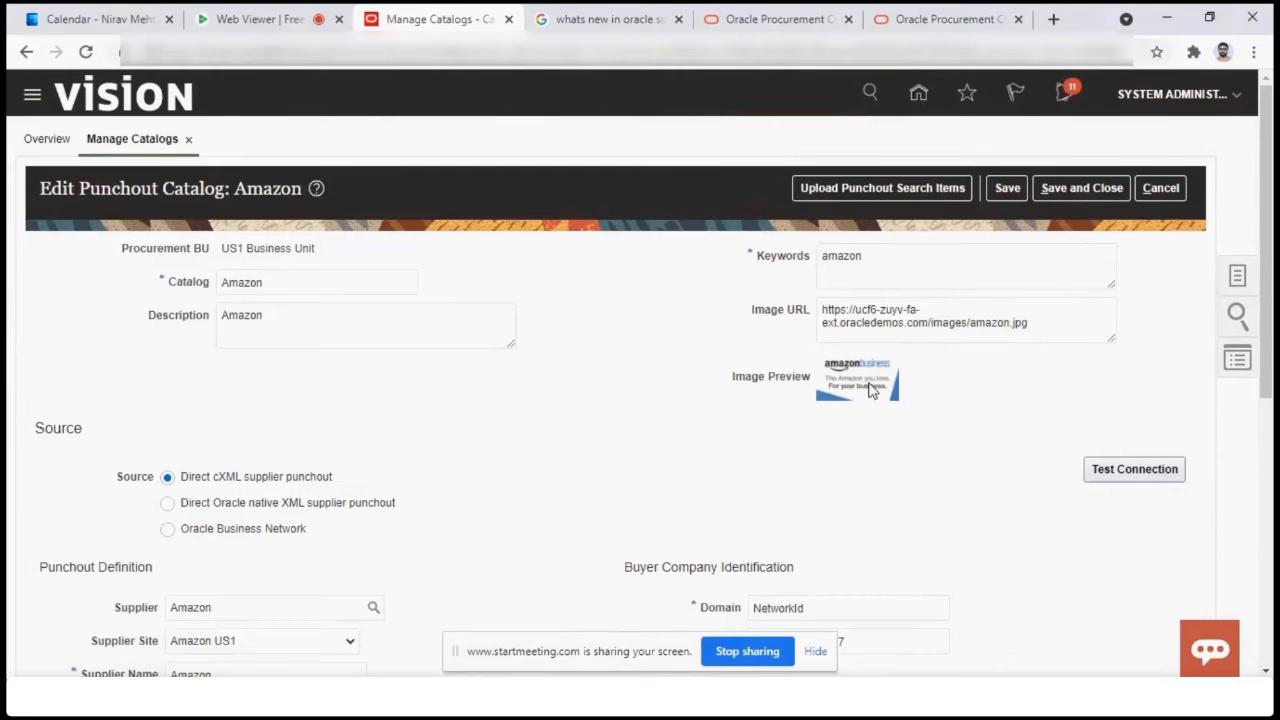
{"action": "left_click_drag", "start_coordinate": [1037, 323], "coordinate": [836, 313]}
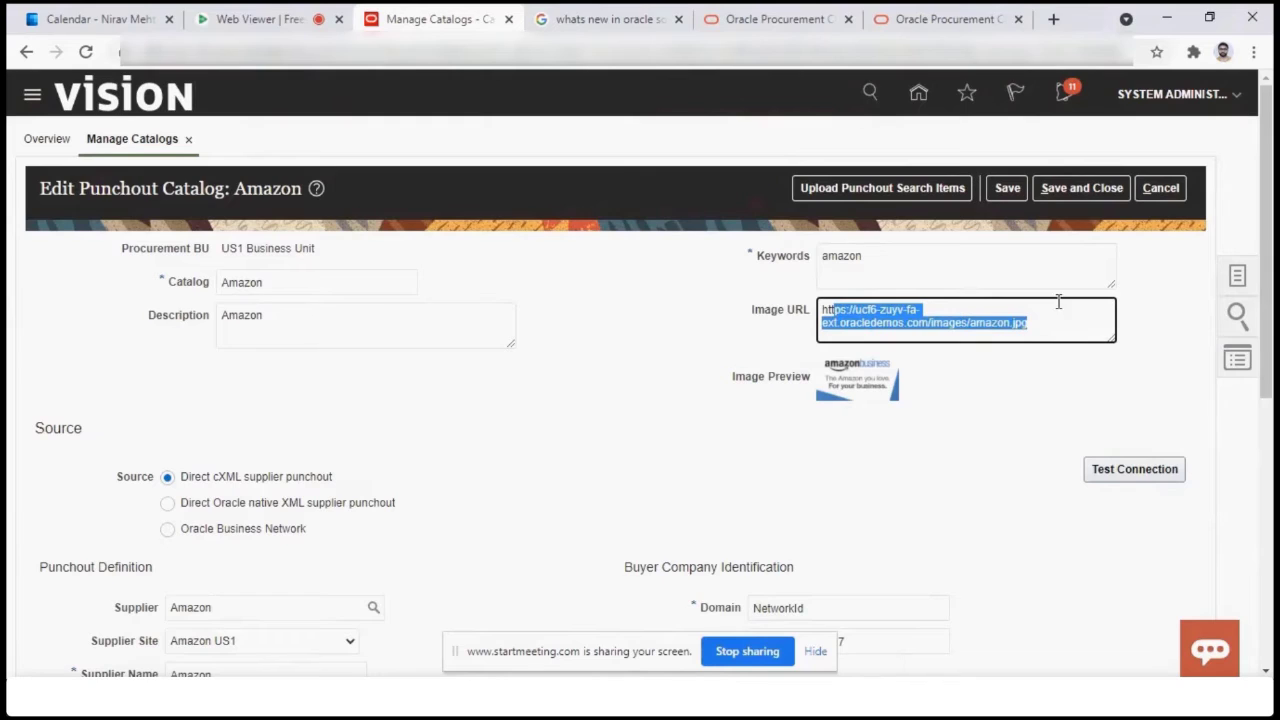
Examine the punchout definition of the Amazon catalog, including the punchout URL, the password field and the price options
{"action": "scroll", "coordinate": [164, 210], "scroll_direction": "down", "scroll_amount": 3}
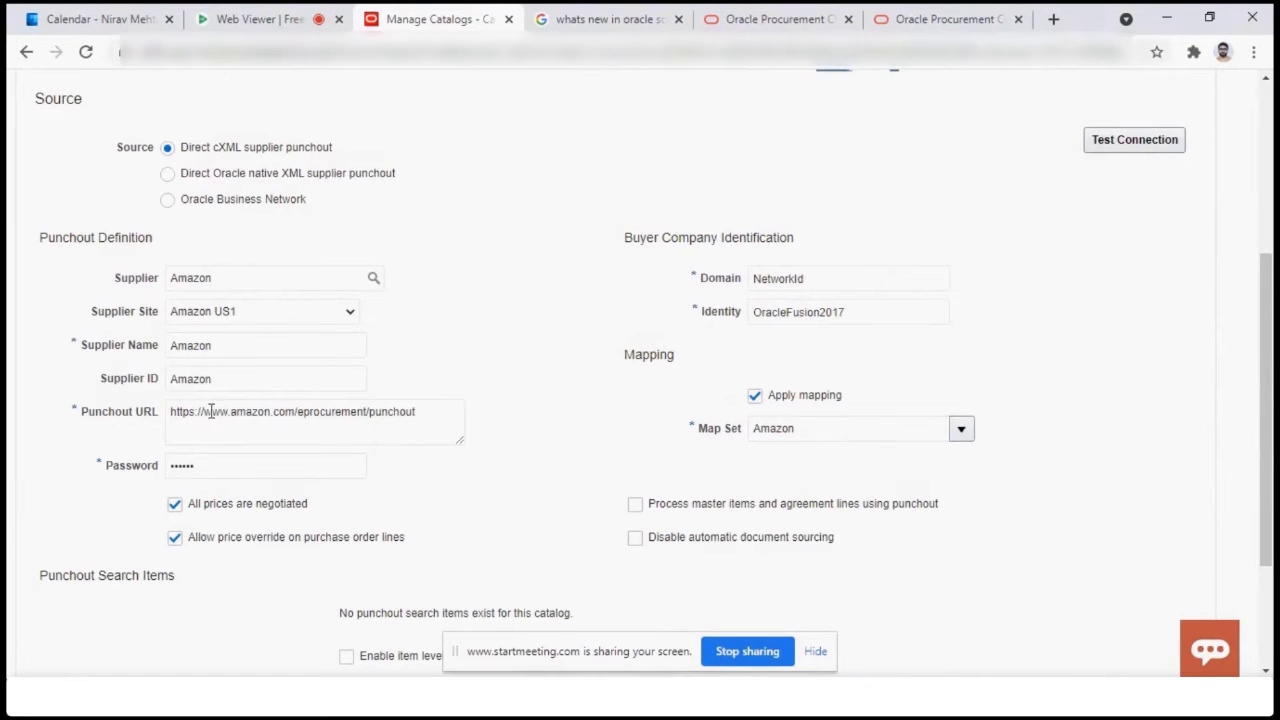
{"action": "left_click_drag", "start_coordinate": [168, 411], "coordinate": [427, 420]}
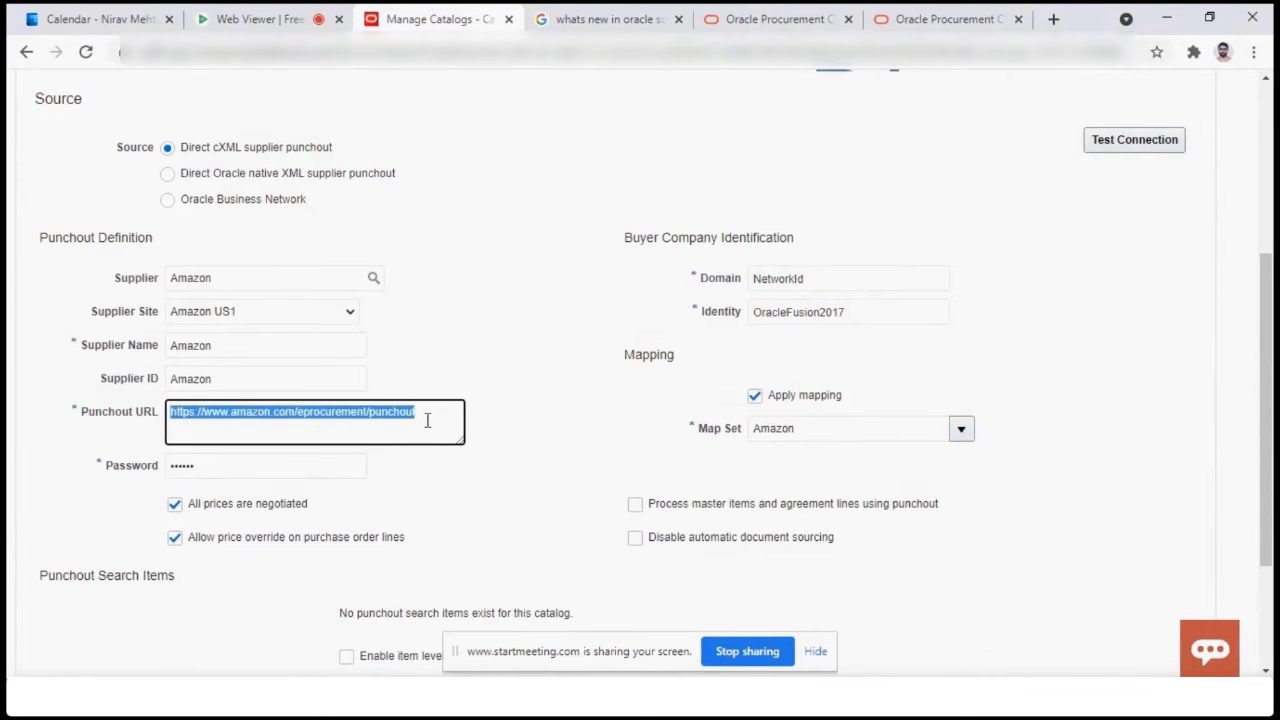
{"action": "left_click", "coordinate": [427, 420]}
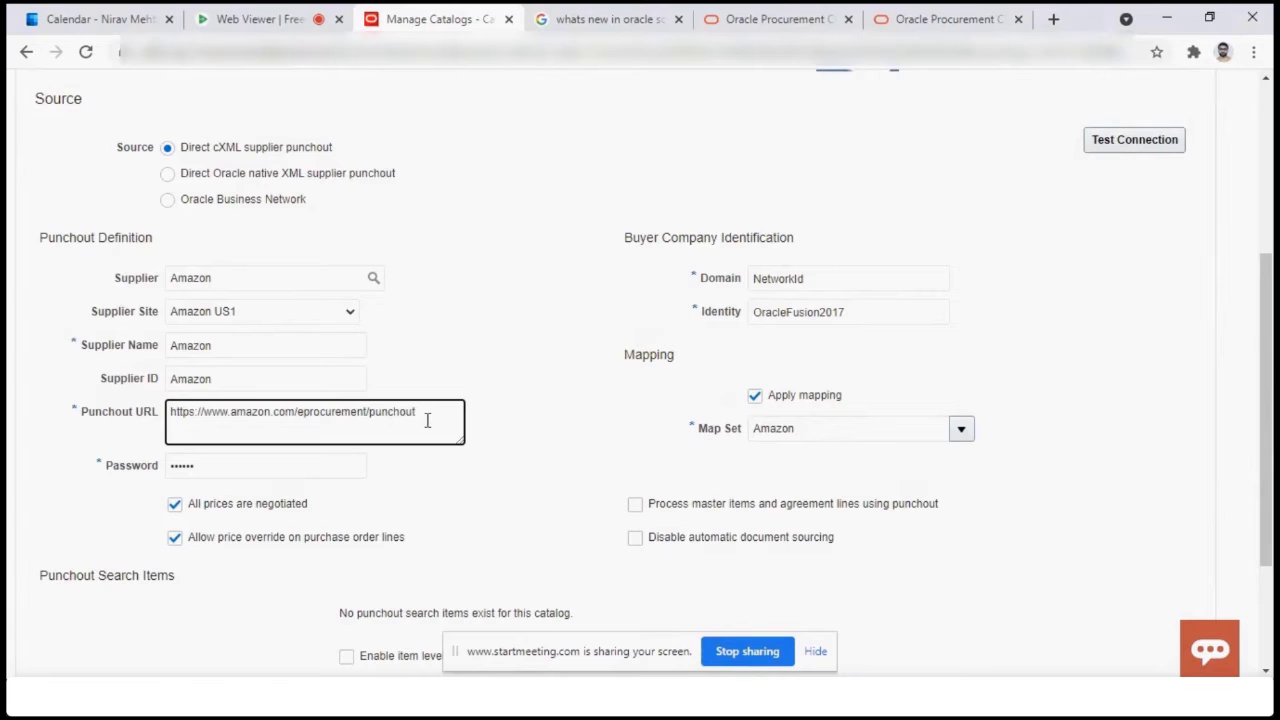
{"action": "left_click", "coordinate": [228, 467]}
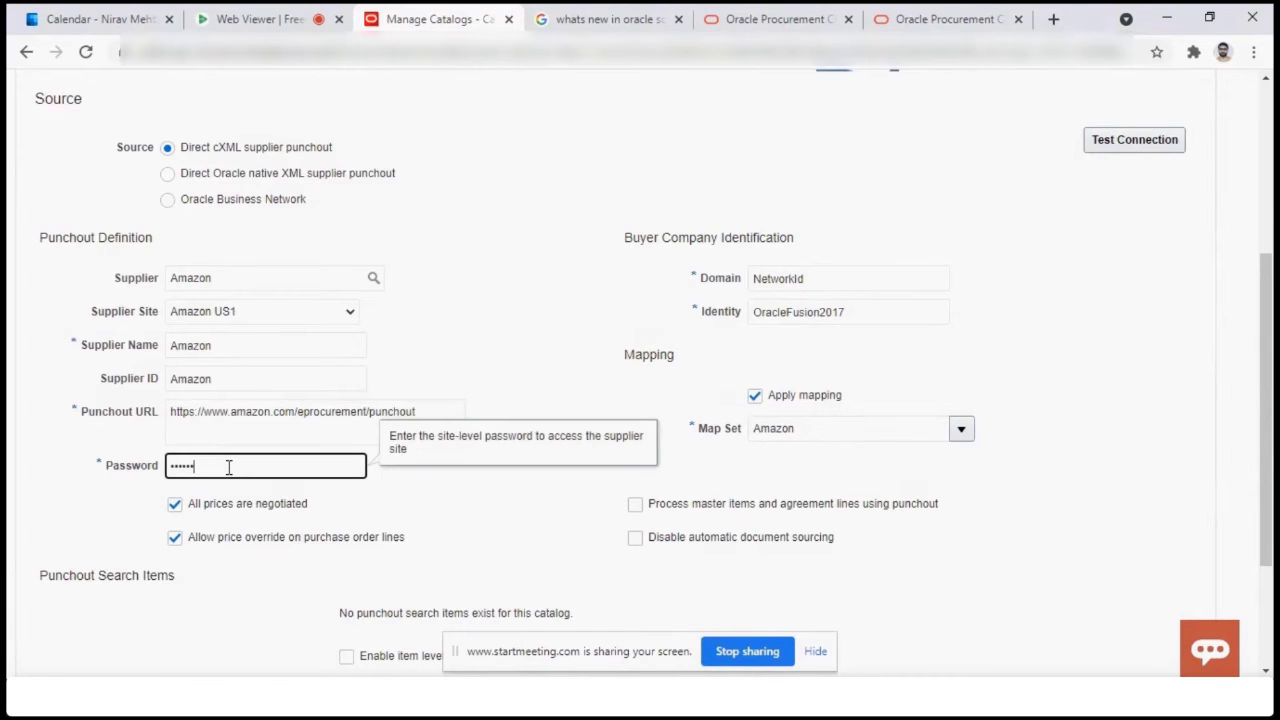
{"action": "left_click_drag", "start_coordinate": [222, 466], "coordinate": [155, 461]}
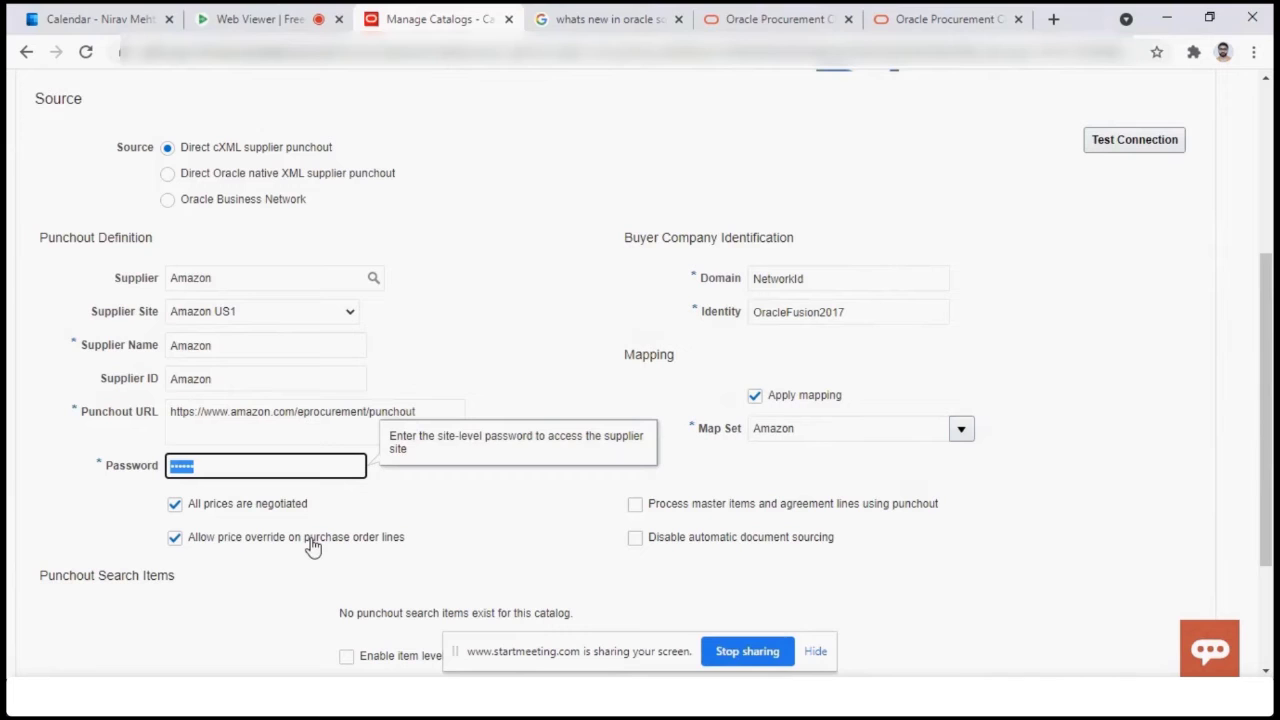
Examine the buyer company identification's domain and identity, and the map set applied to the Amazon catalog
{"action": "left_click_drag", "start_coordinate": [752, 279], "coordinate": [833, 286]}
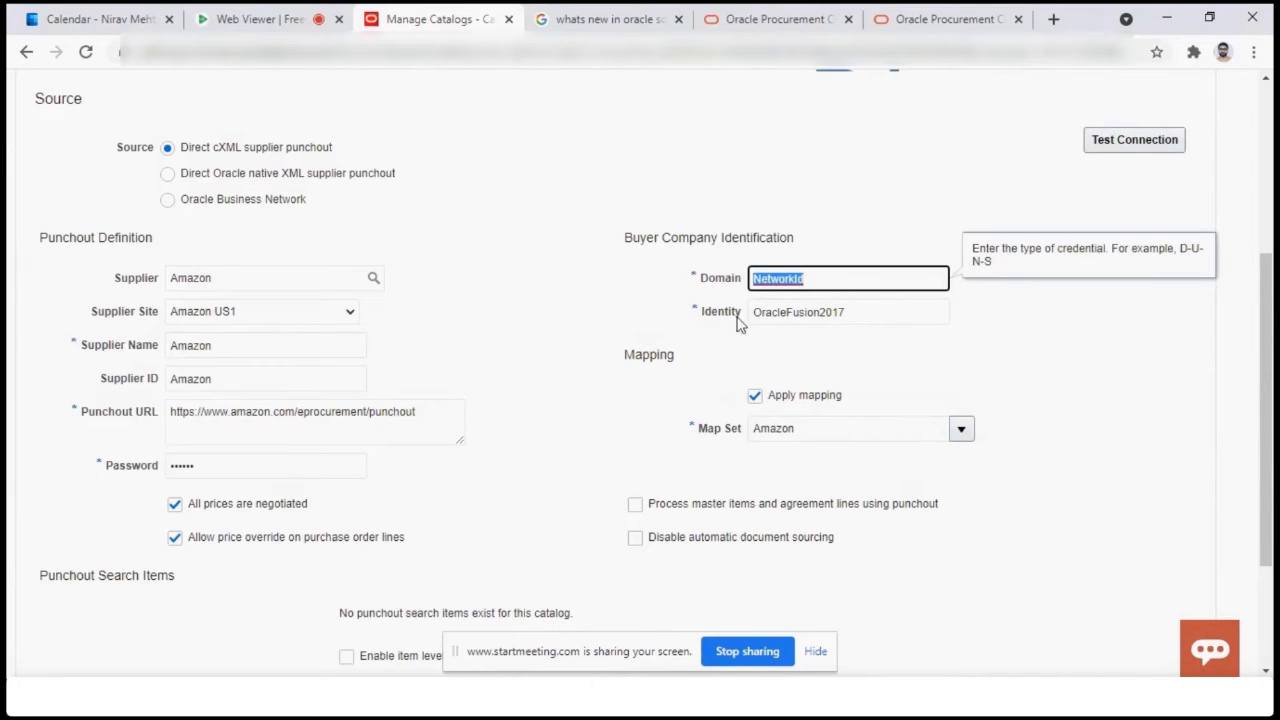
{"action": "left_click_drag", "start_coordinate": [748, 316], "coordinate": [857, 315]}
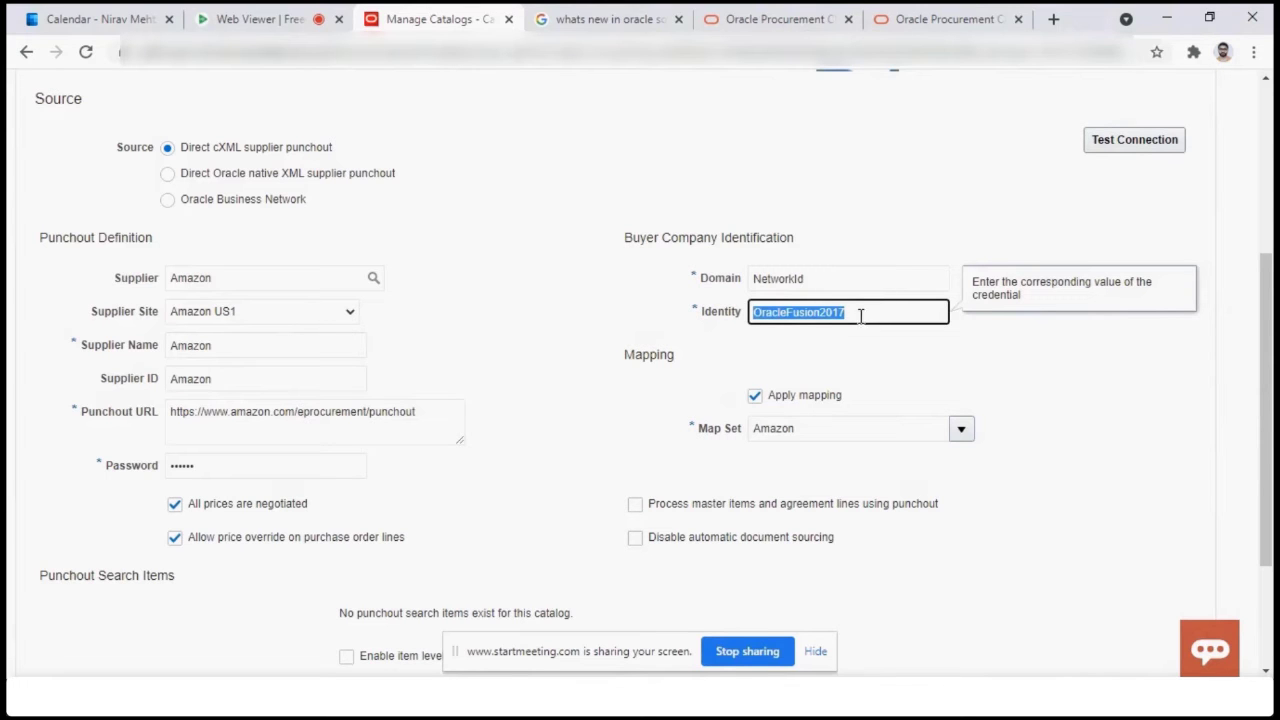
{"action": "scroll", "coordinate": [1267, 465], "scroll_direction": "down", "scroll_amount": 2}
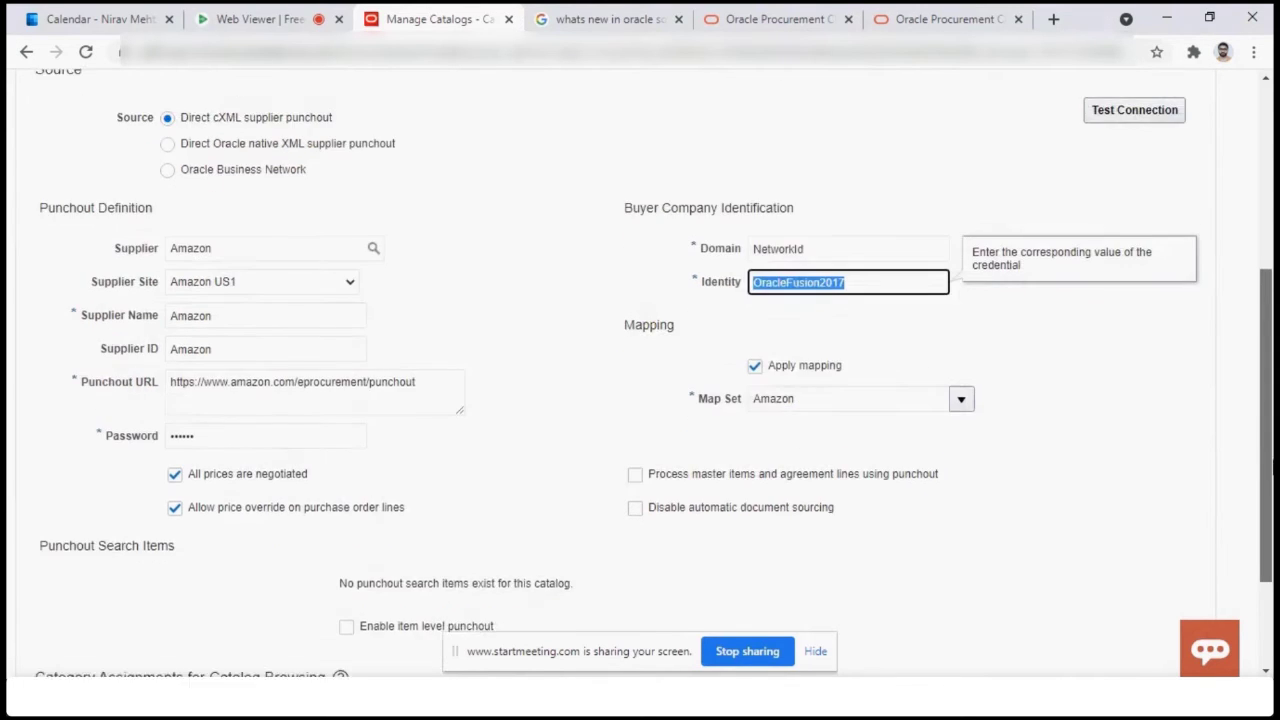
{"action": "scroll", "coordinate": [1267, 465], "scroll_direction": "down", "scroll_amount": 3}
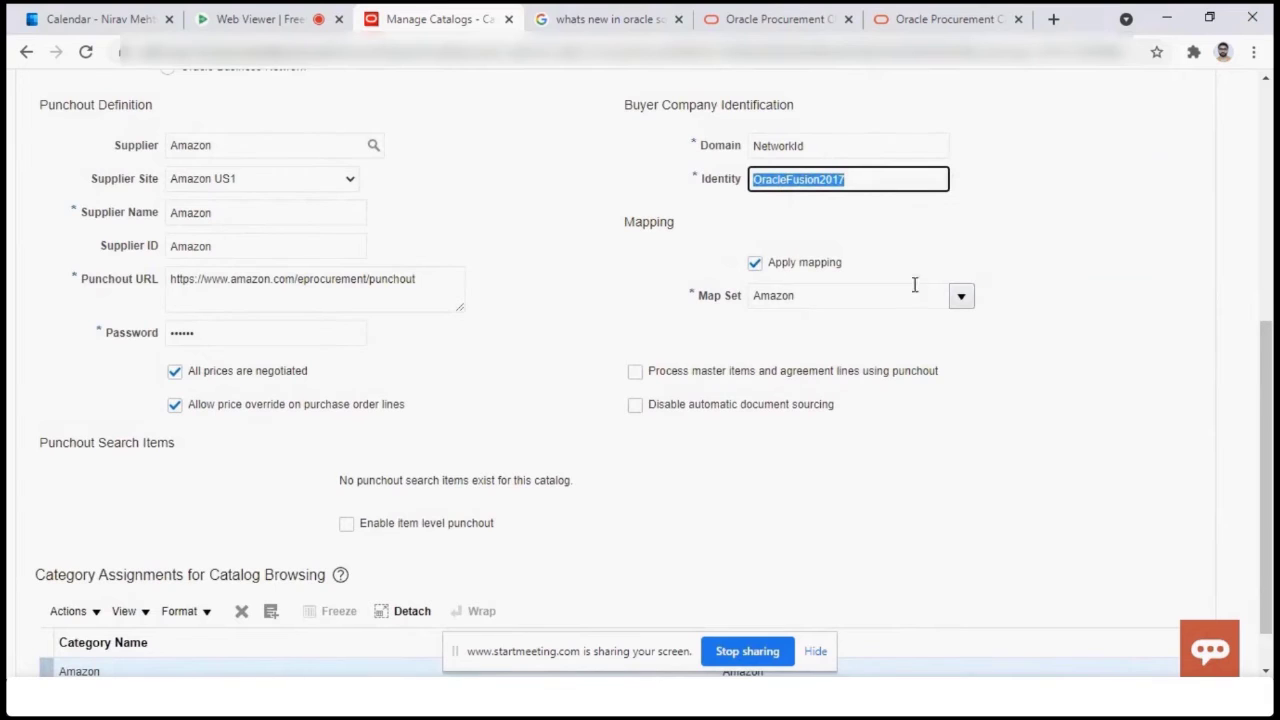
{"action": "left_click_drag", "start_coordinate": [753, 298], "coordinate": [816, 296]}
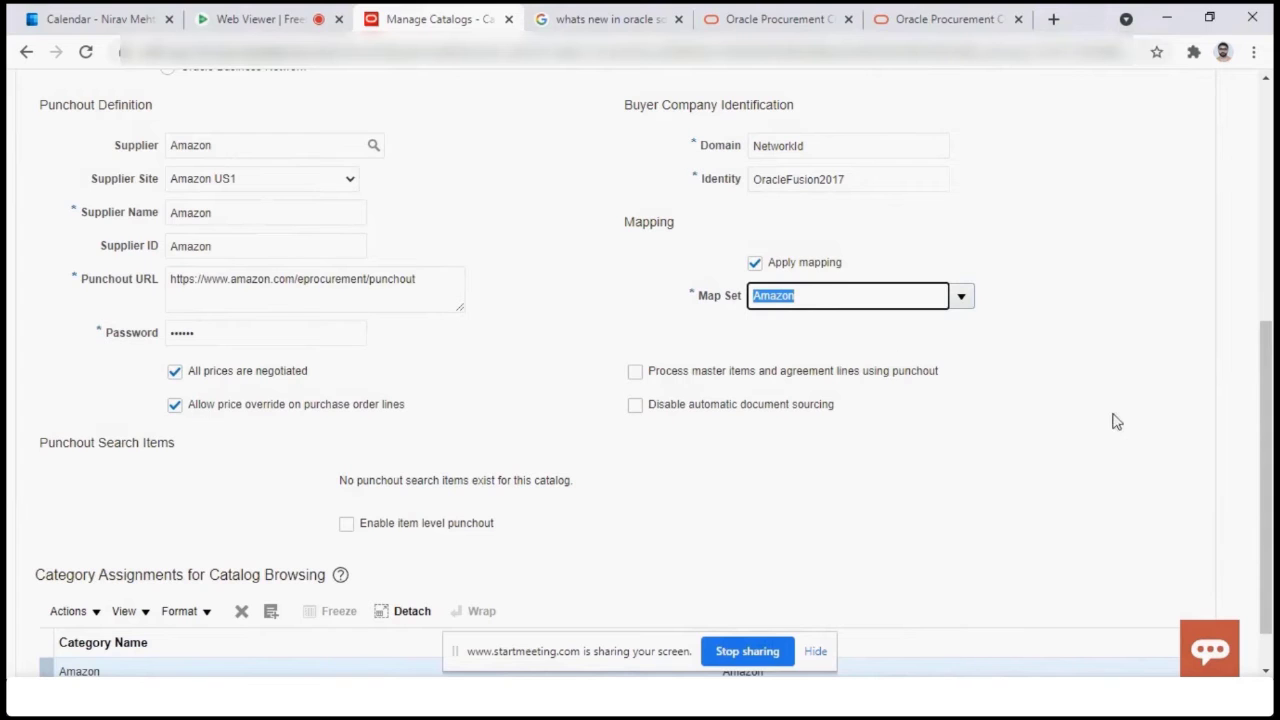
Open the Manage Supplier Content Map Sets task from the catalog task list
{"action": "left_click_drag", "start_coordinate": [1268, 500], "coordinate": [1268, 321]}
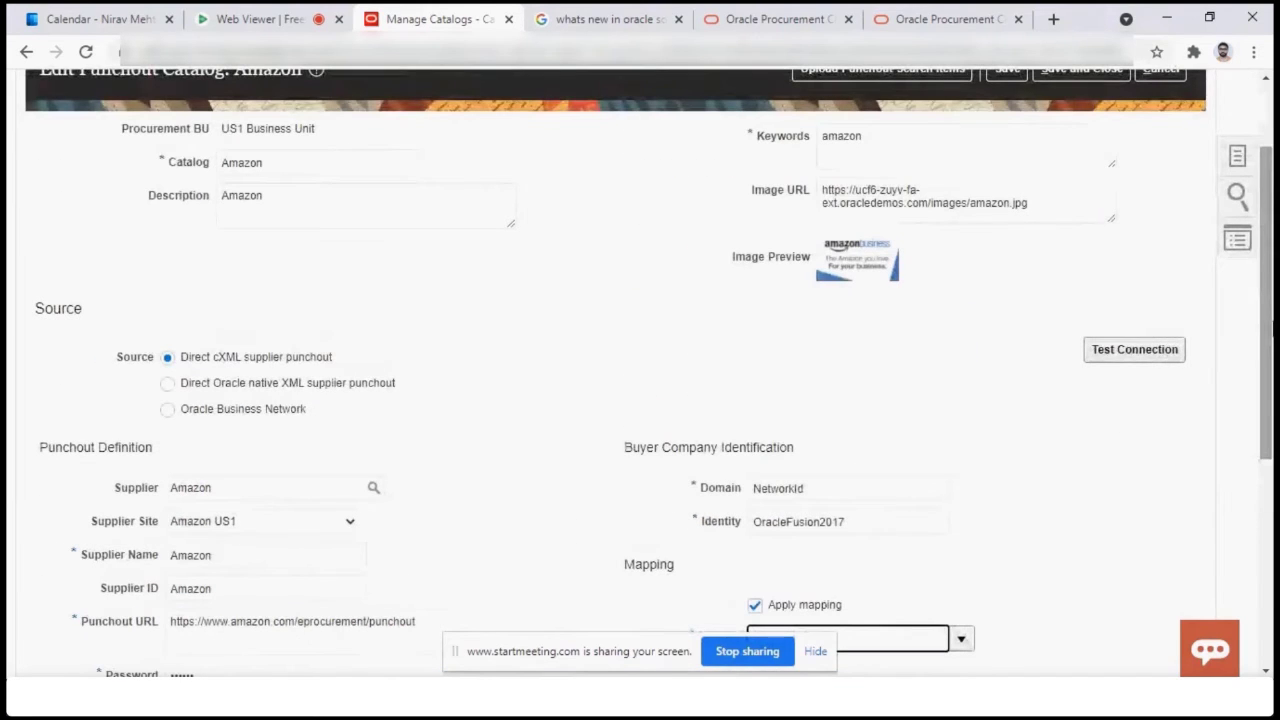
{"action": "left_click", "coordinate": [1235, 157]}
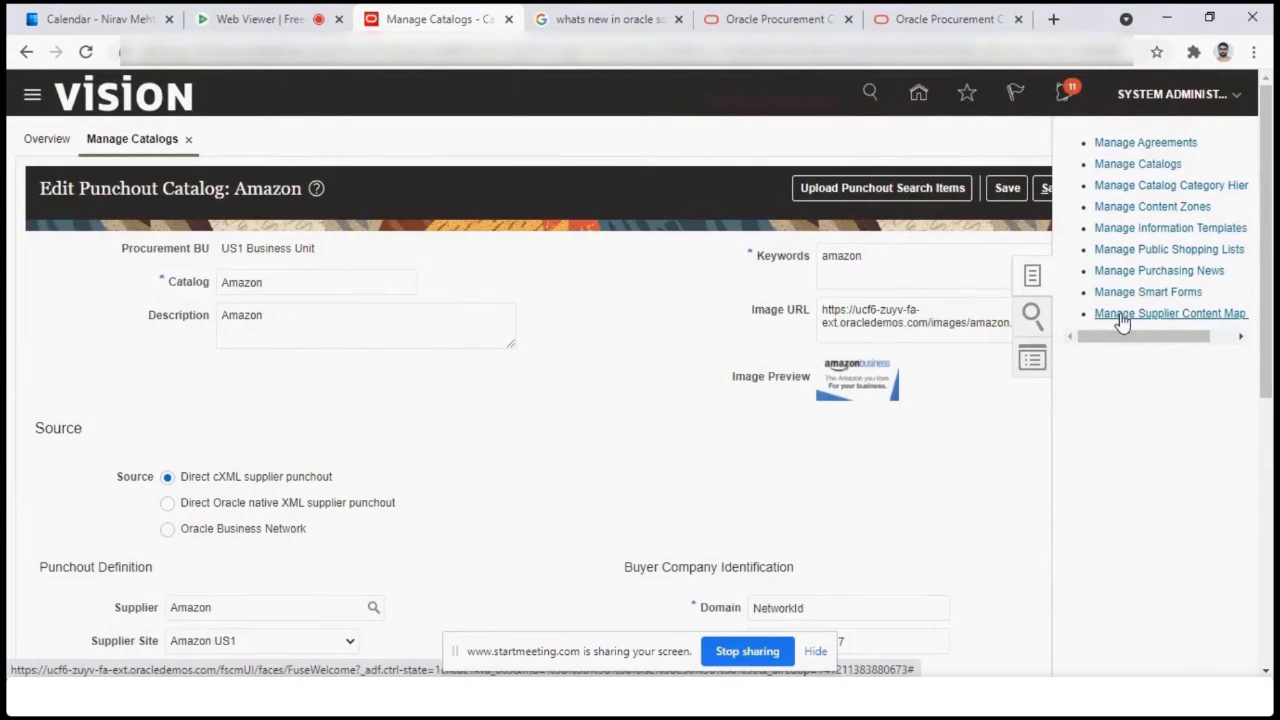
{"action": "left_click_drag", "start_coordinate": [1120, 343], "coordinate": [1160, 337]}
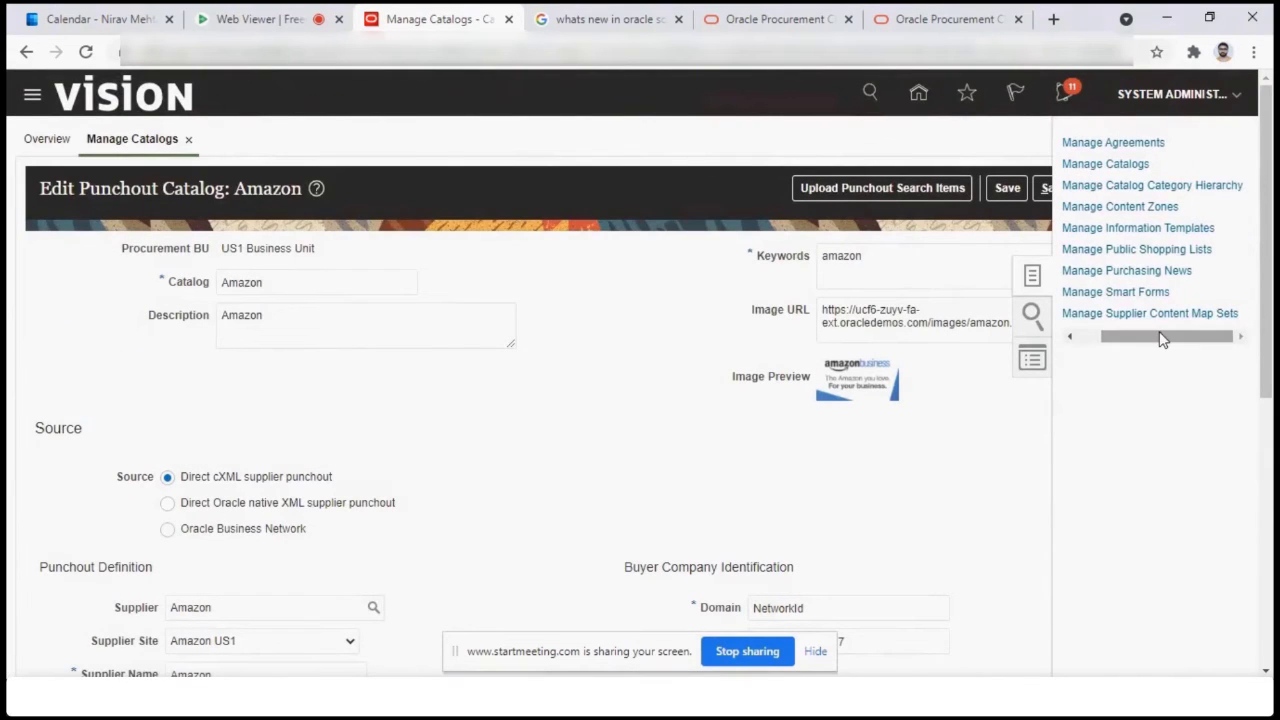
{"action": "left_click", "coordinate": [1145, 316]}
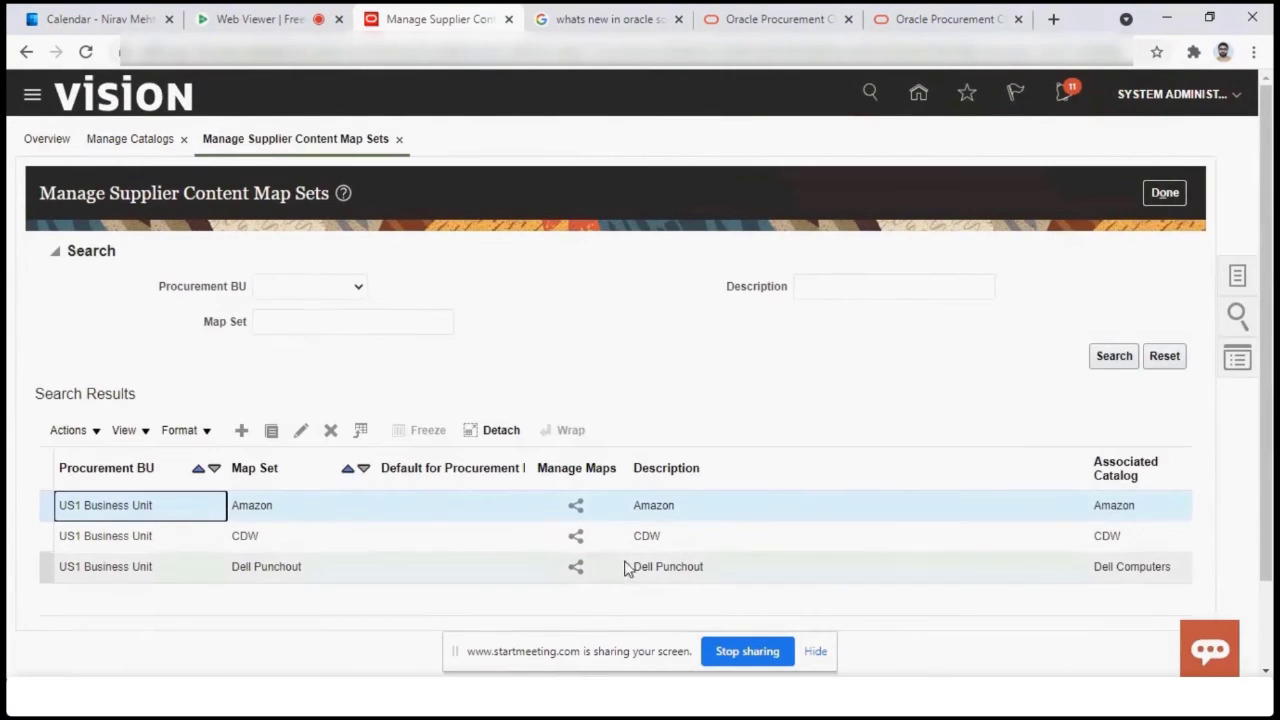
Download the Category map of the Amazon map set for editing and open EditCategoryMap.xlsx in Excel
{"action": "left_click", "coordinate": [578, 507]}
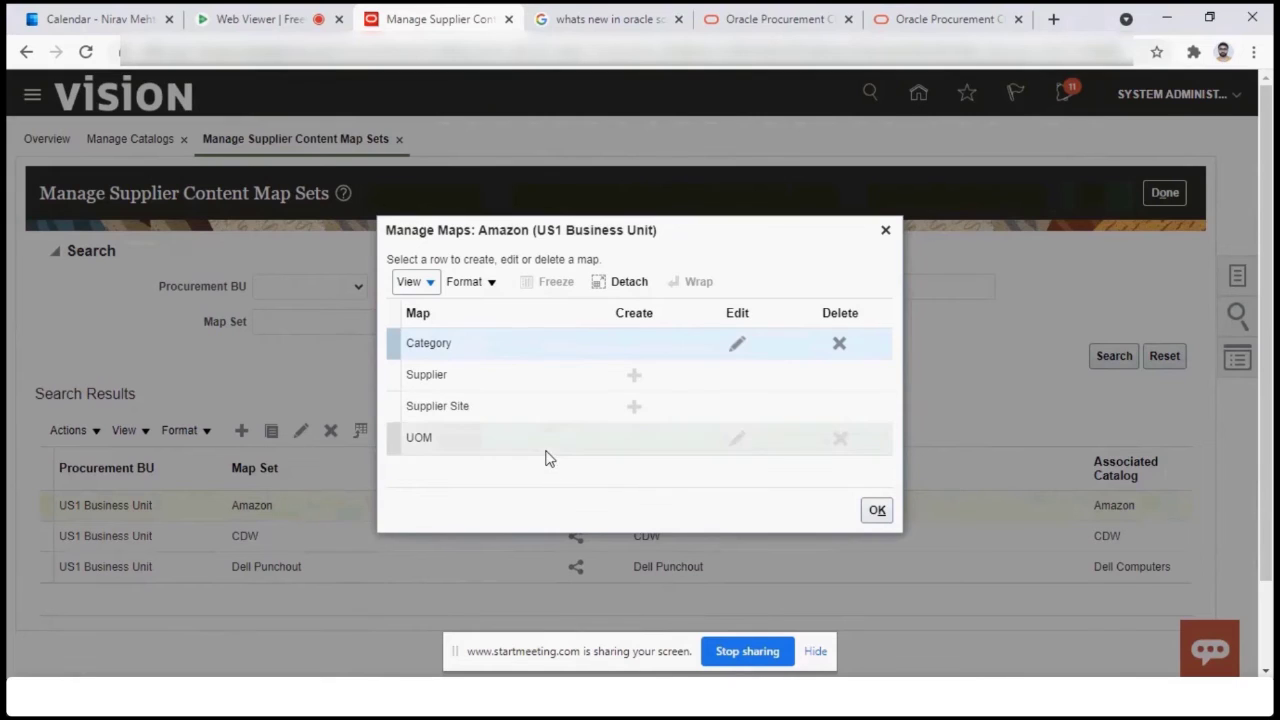
{"action": "left_click", "coordinate": [552, 442]}
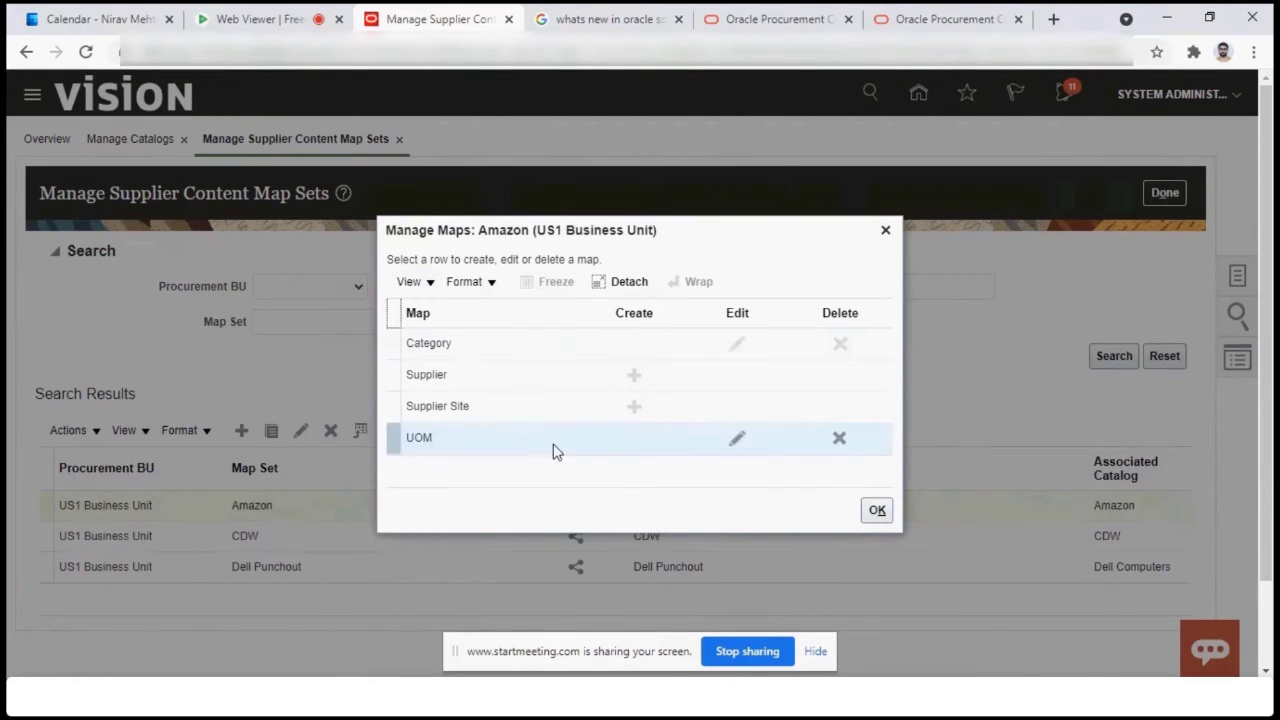
{"action": "left_click", "coordinate": [603, 343]}
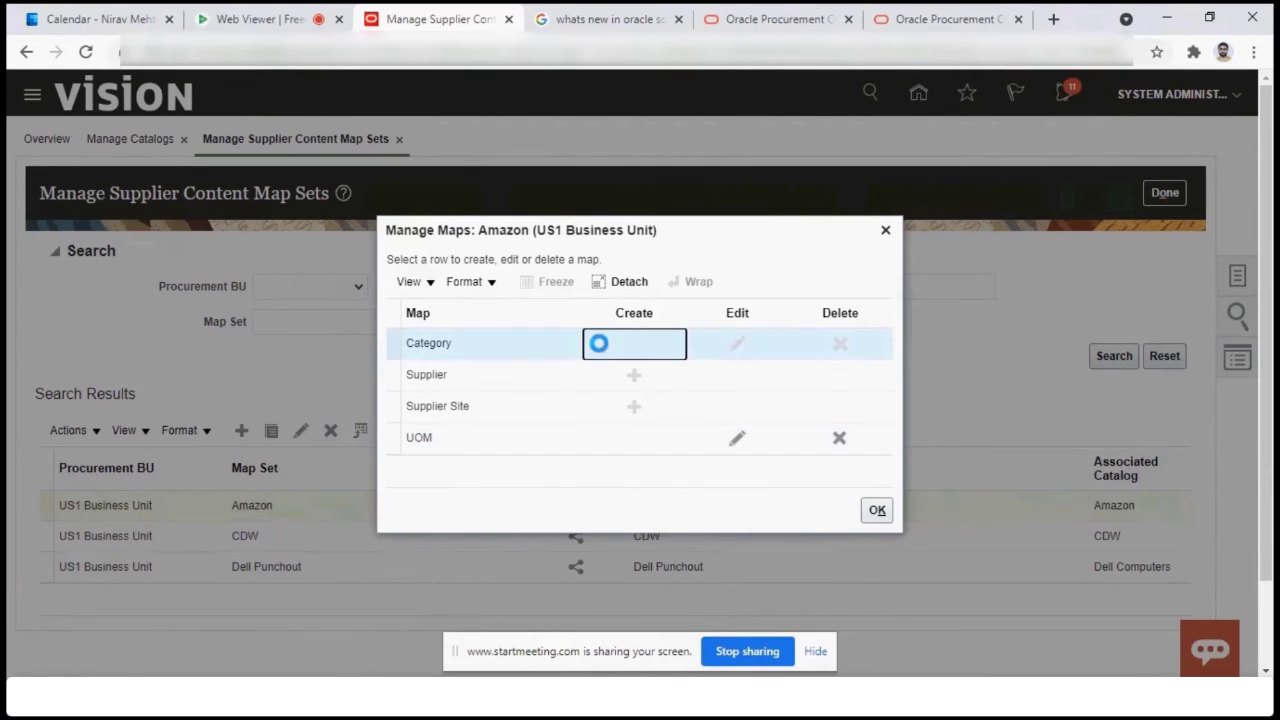
{"action": "left_click", "coordinate": [738, 346]}
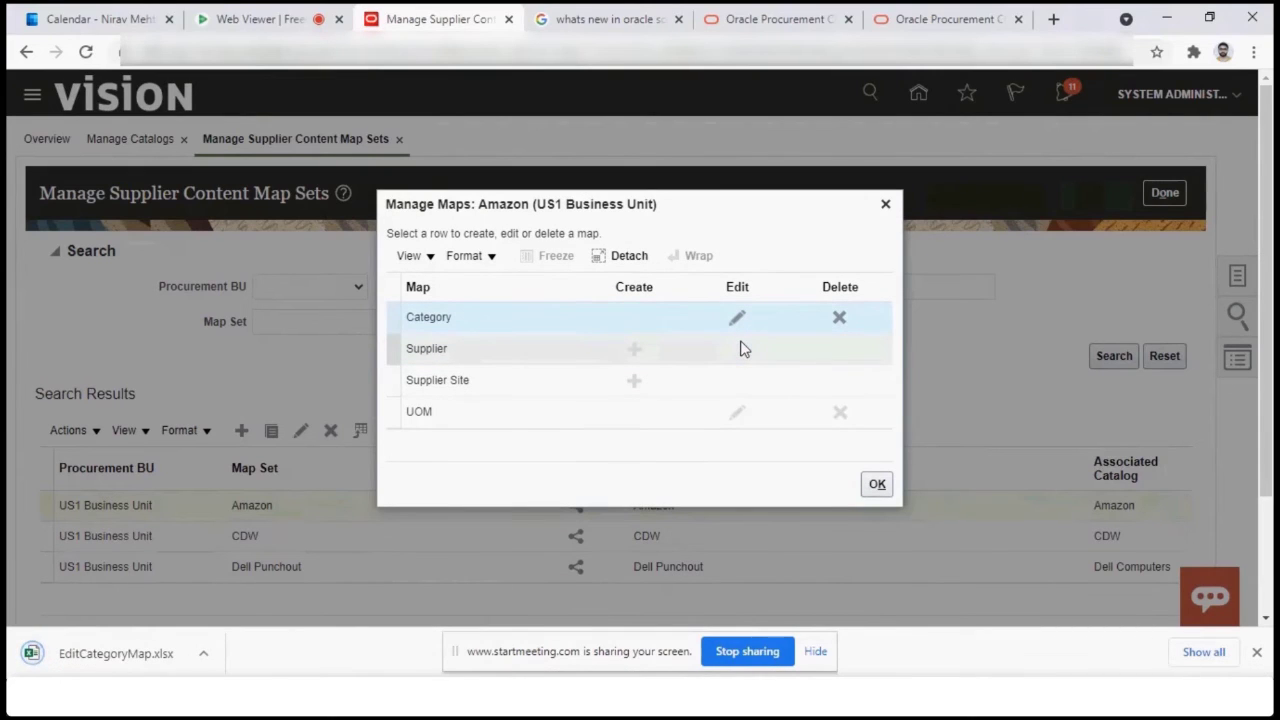
{"action": "left_click", "coordinate": [148, 660]}
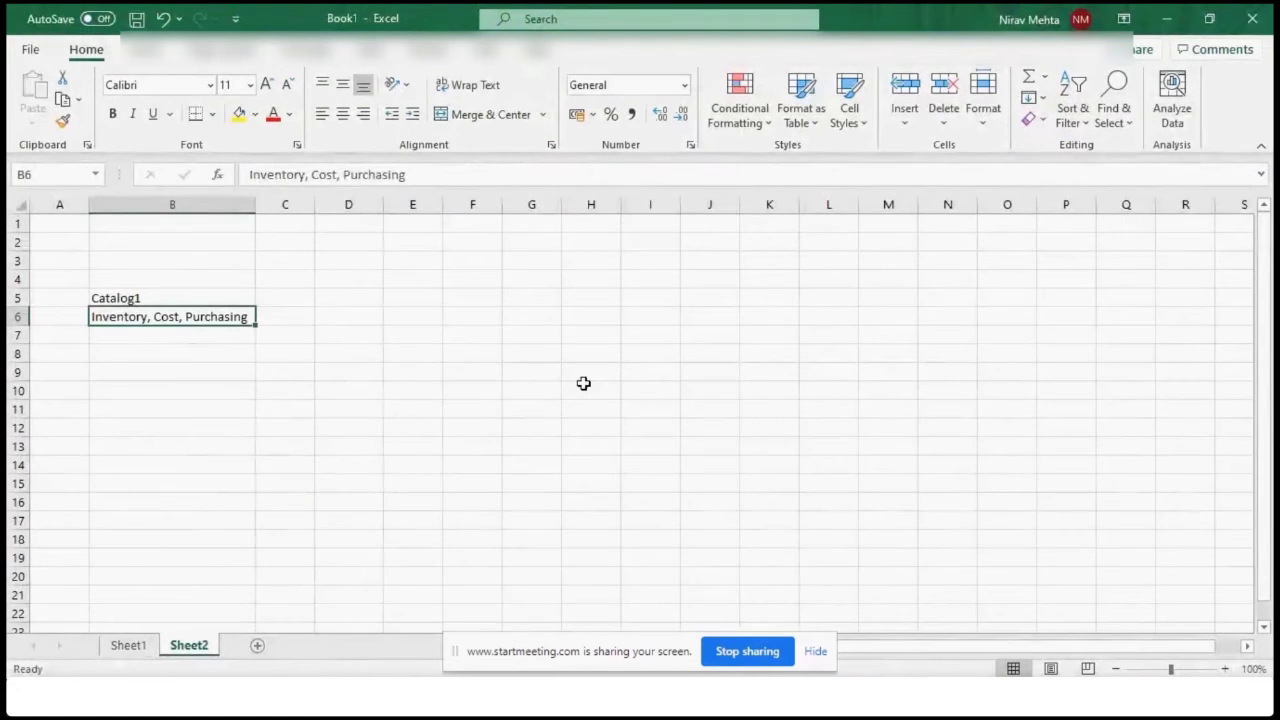
{"action": "left_click", "coordinate": [224, 655]}
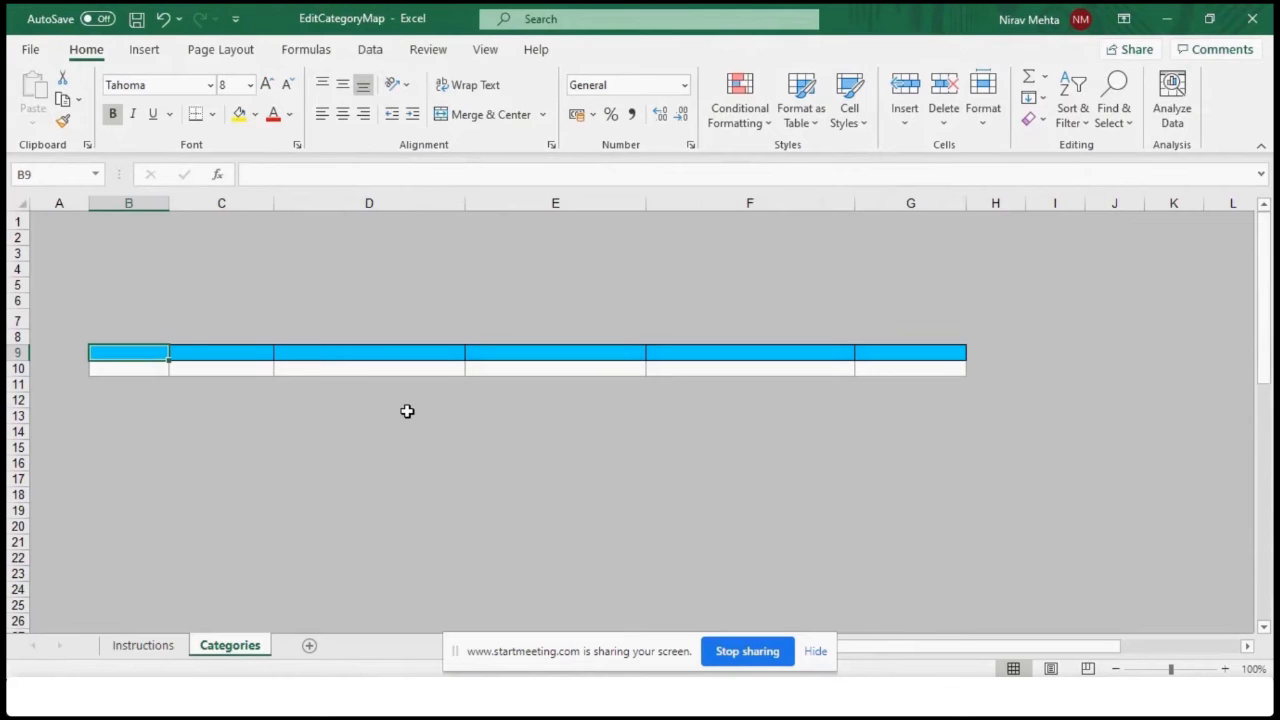
Return to the browser, close the Amazon map list and cancel the editing of the Amazon map set
{"action": "key", "text": "alt+space"}
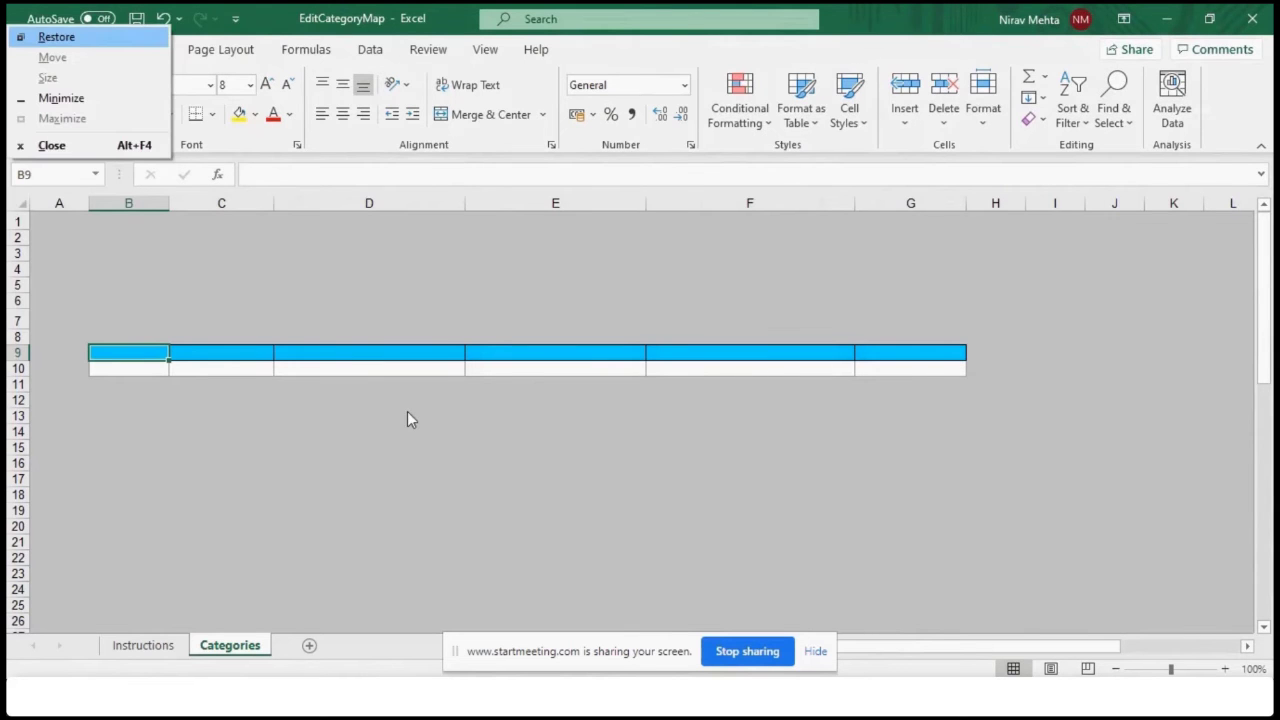
{"action": "key", "text": "n"}
{"action": "key", "text": "alt+Tab"}
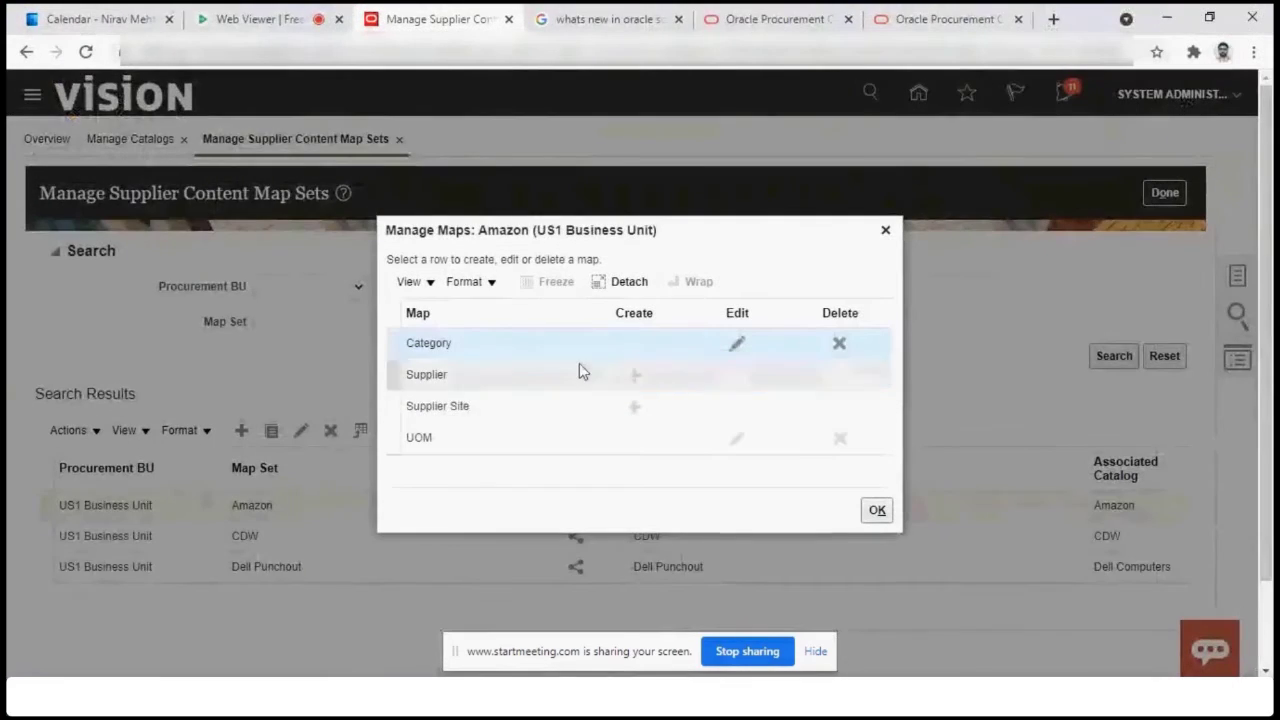
{"action": "left_click", "coordinate": [885, 231]}
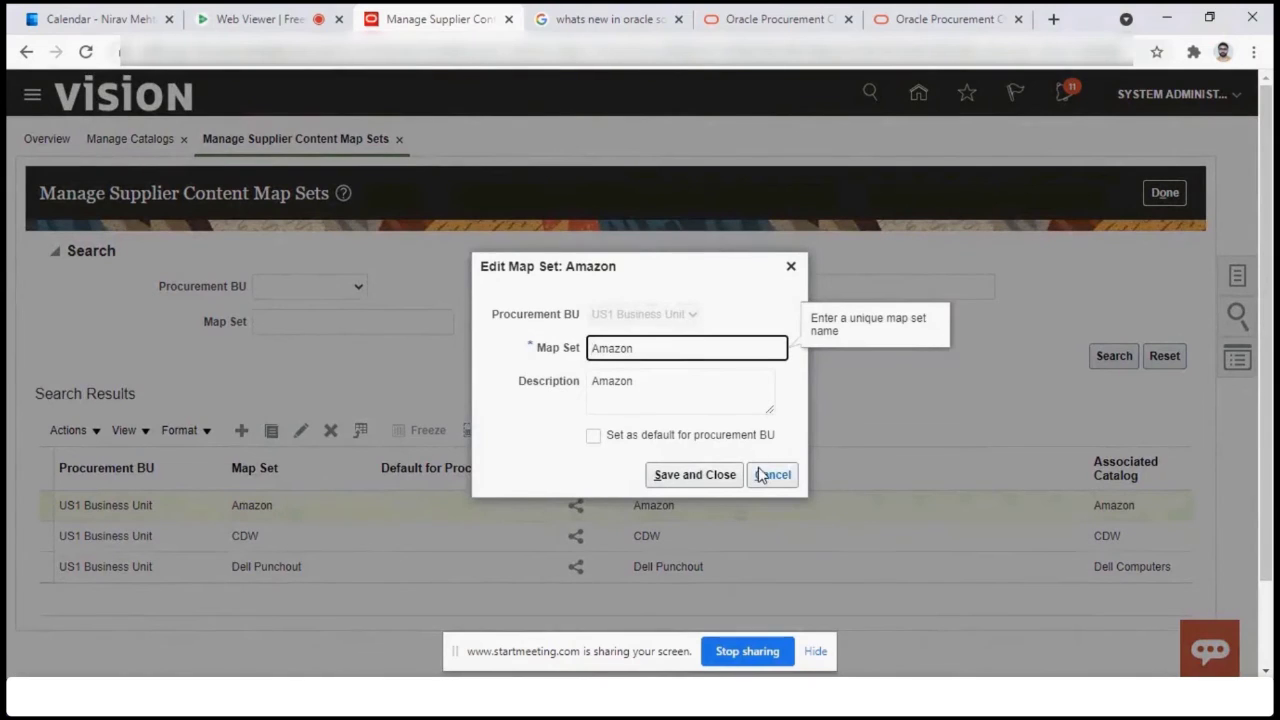
{"action": "left_click", "coordinate": [760, 474]}
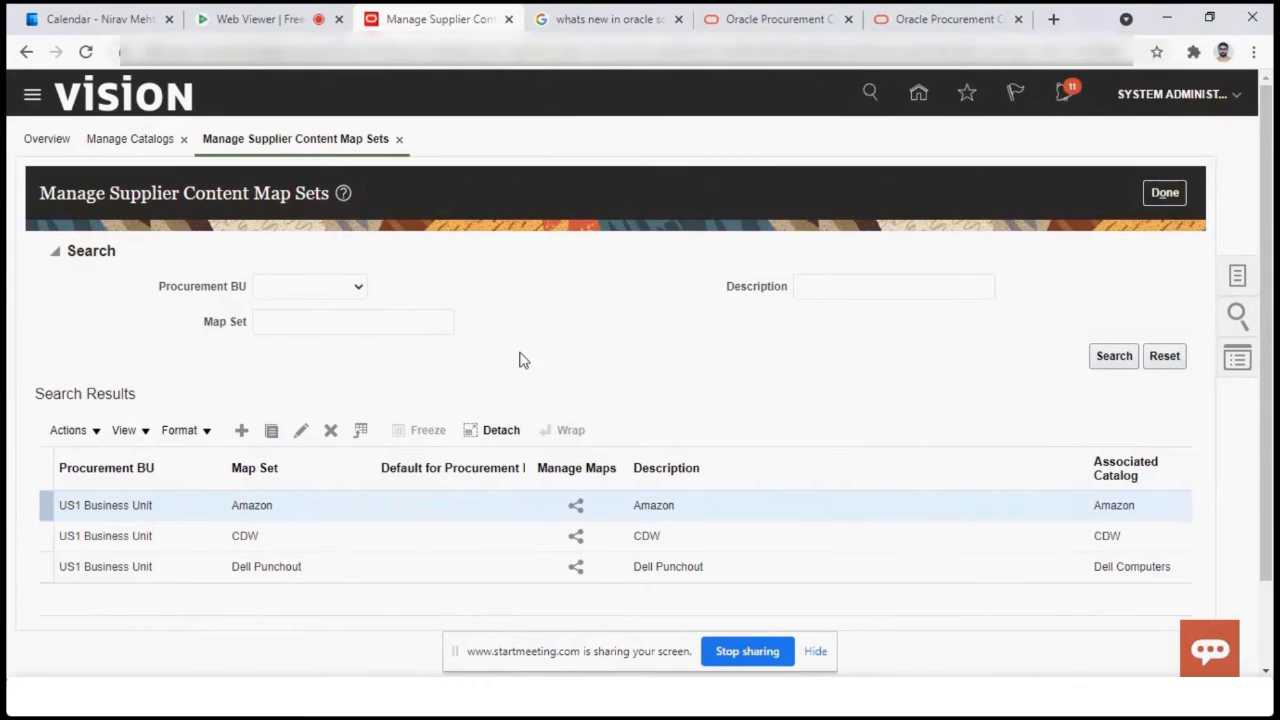
Browse the navigator's groups, including Tools, Others, Configuration, Partner Management, Planning and Forecasting, Comprehensive Close and Academic Tools
{"action": "left_click", "coordinate": [32, 94]}
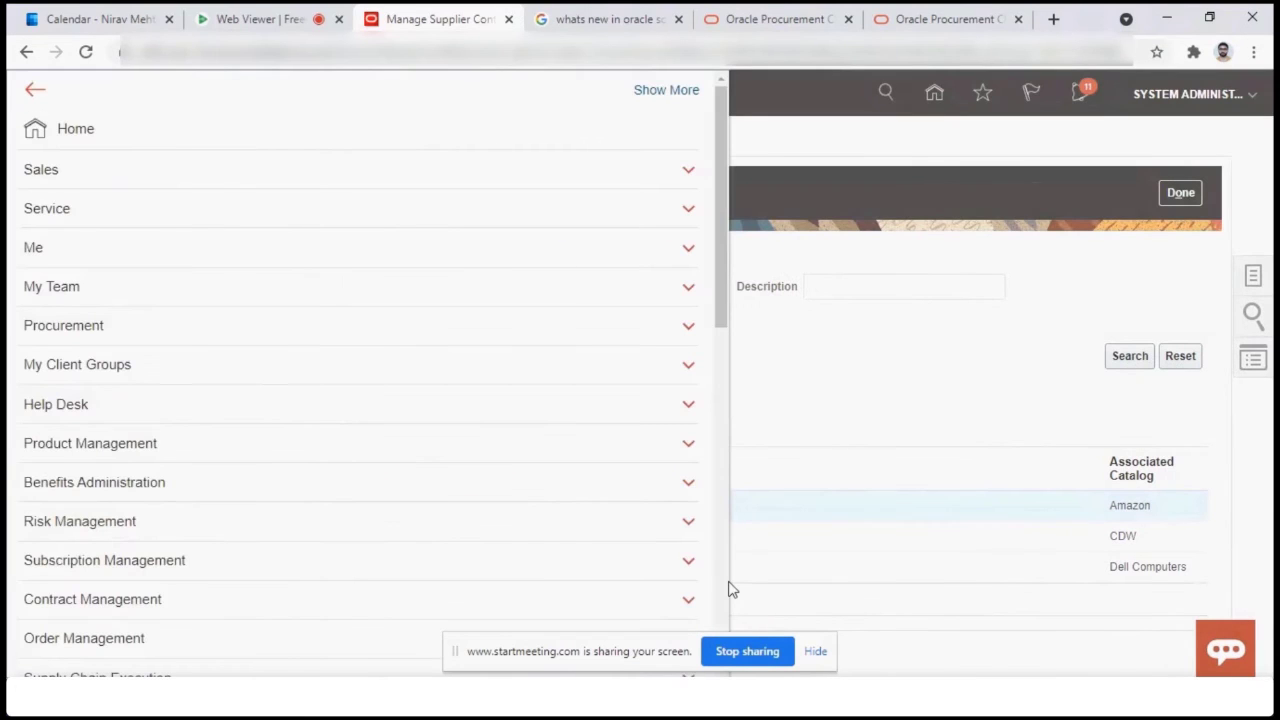
{"action": "scroll", "coordinate": [726, 587], "scroll_direction": "down", "scroll_amount": 8}
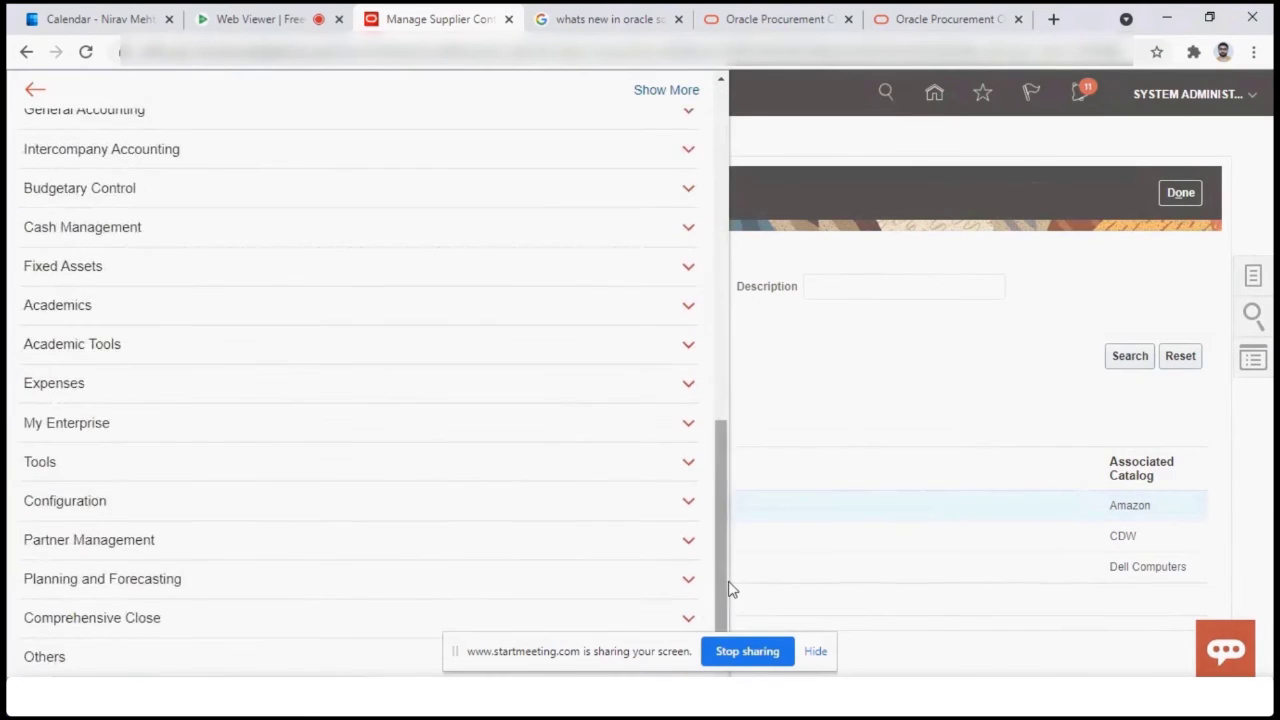
{"action": "left_click", "coordinate": [296, 477]}
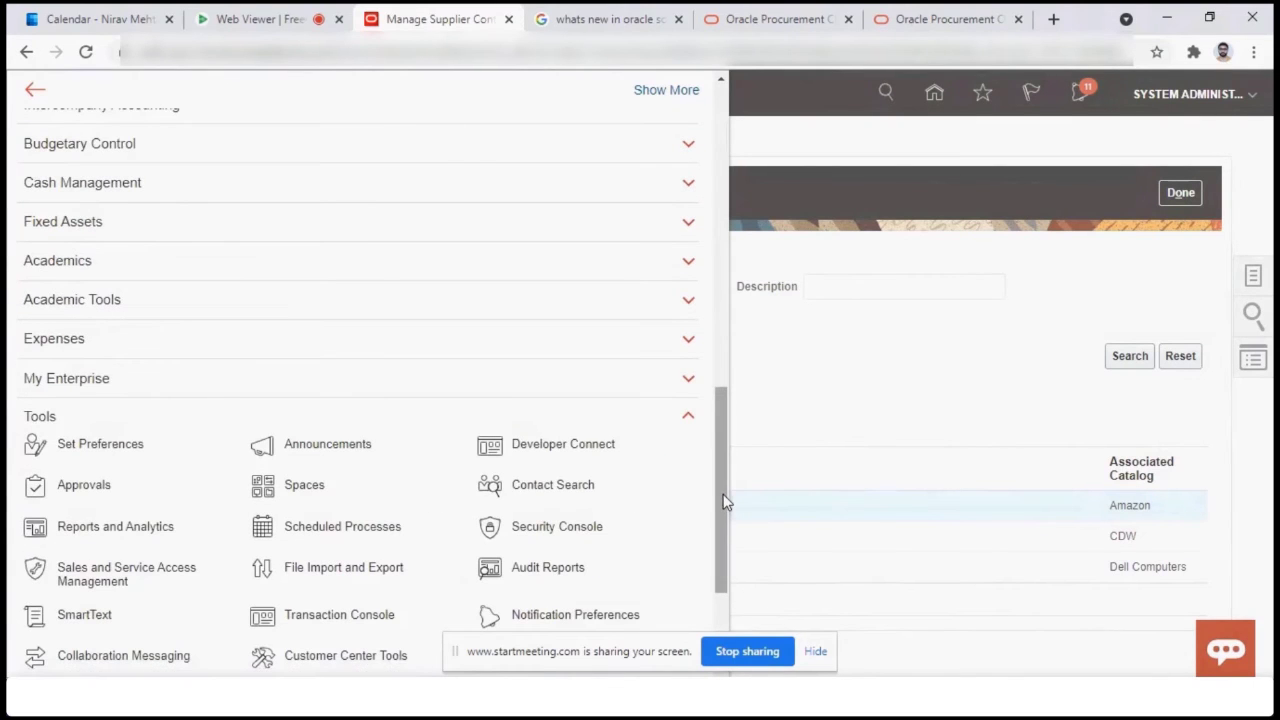
{"action": "scroll", "coordinate": [726, 502], "scroll_direction": "down", "scroll_amount": 2}
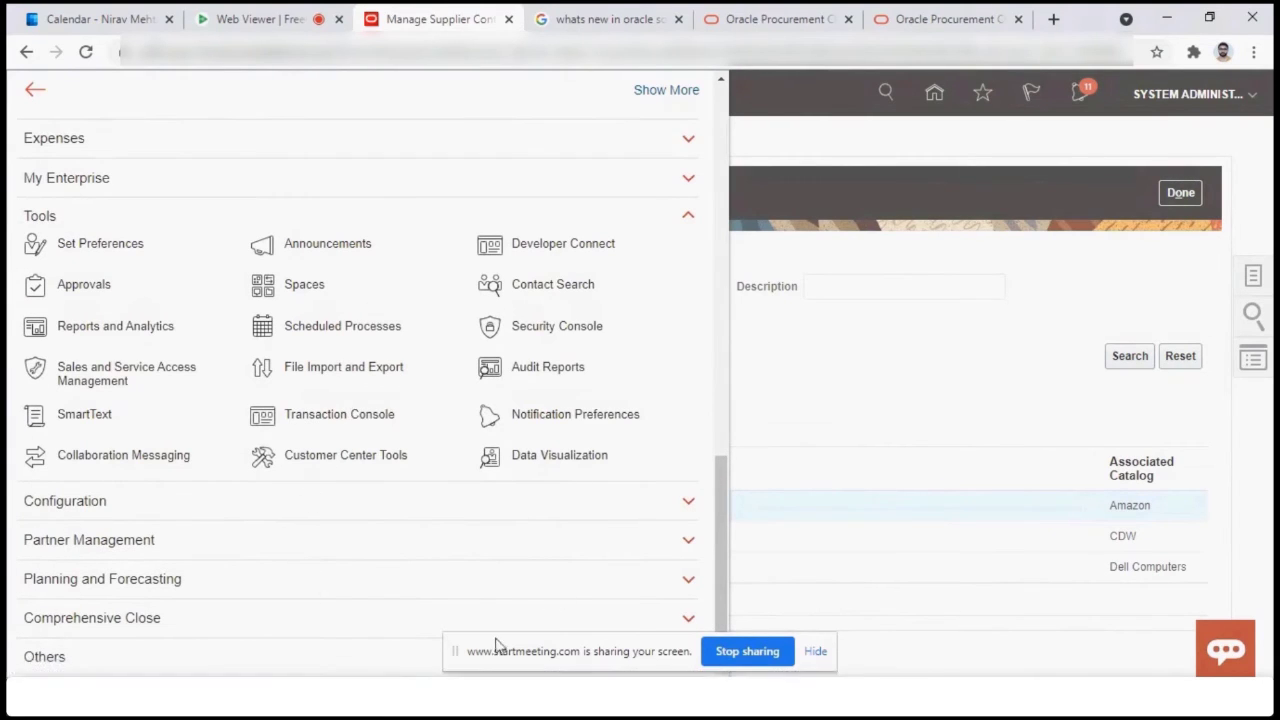
{"action": "left_click", "coordinate": [357, 660]}
{"action": "scroll", "coordinate": [400, 640], "scroll_direction": "down", "scroll_amount": 1}
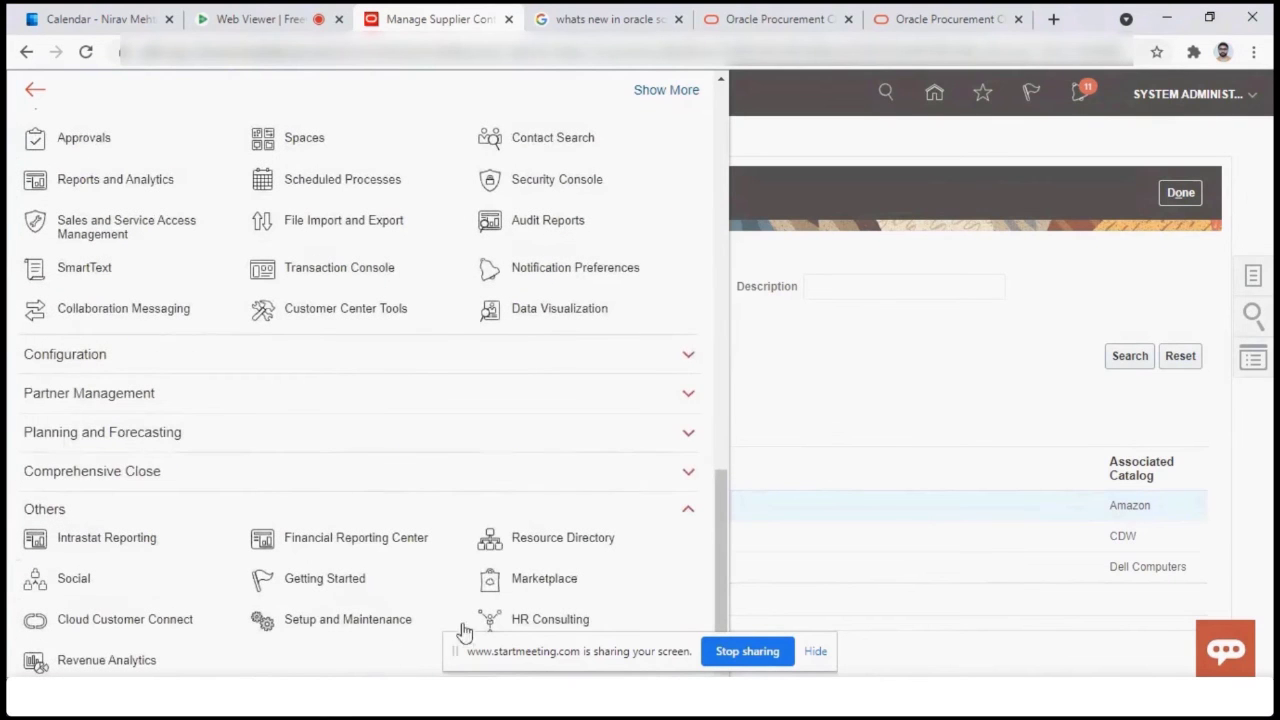
{"action": "scroll", "coordinate": [730, 588], "scroll_direction": "down", "scroll_amount": 1}
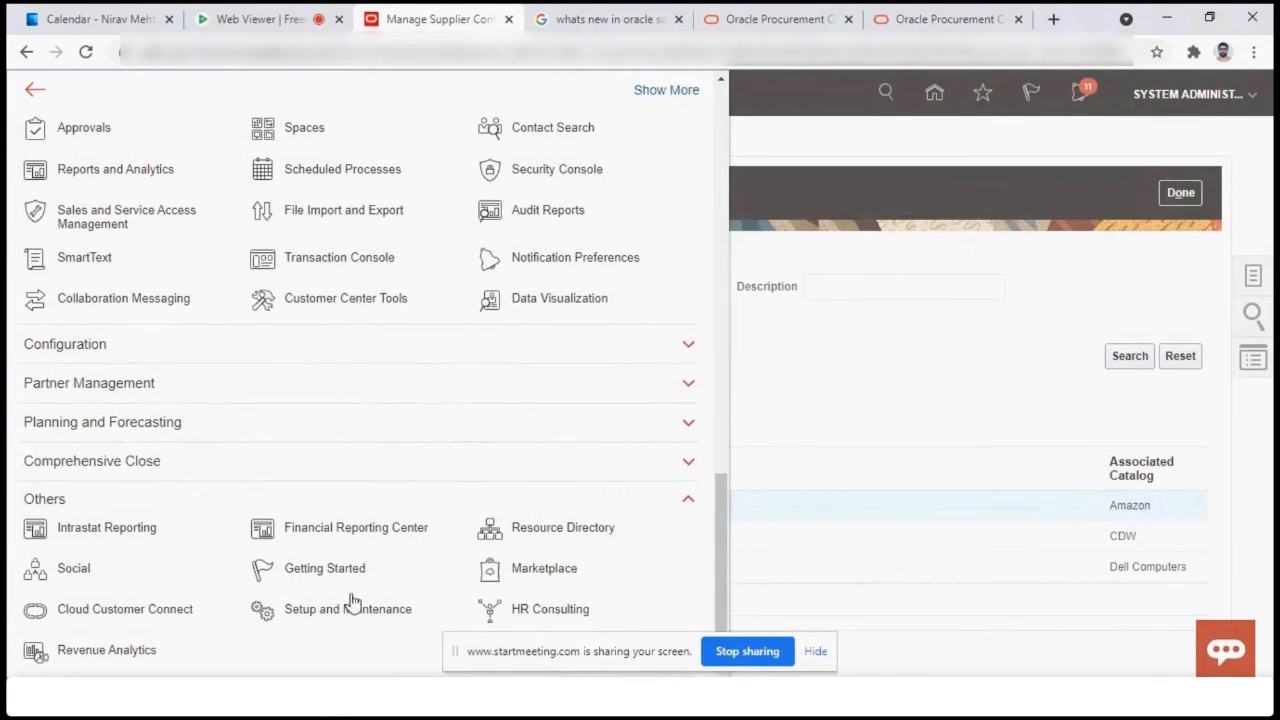
{"action": "left_click", "coordinate": [205, 343]}
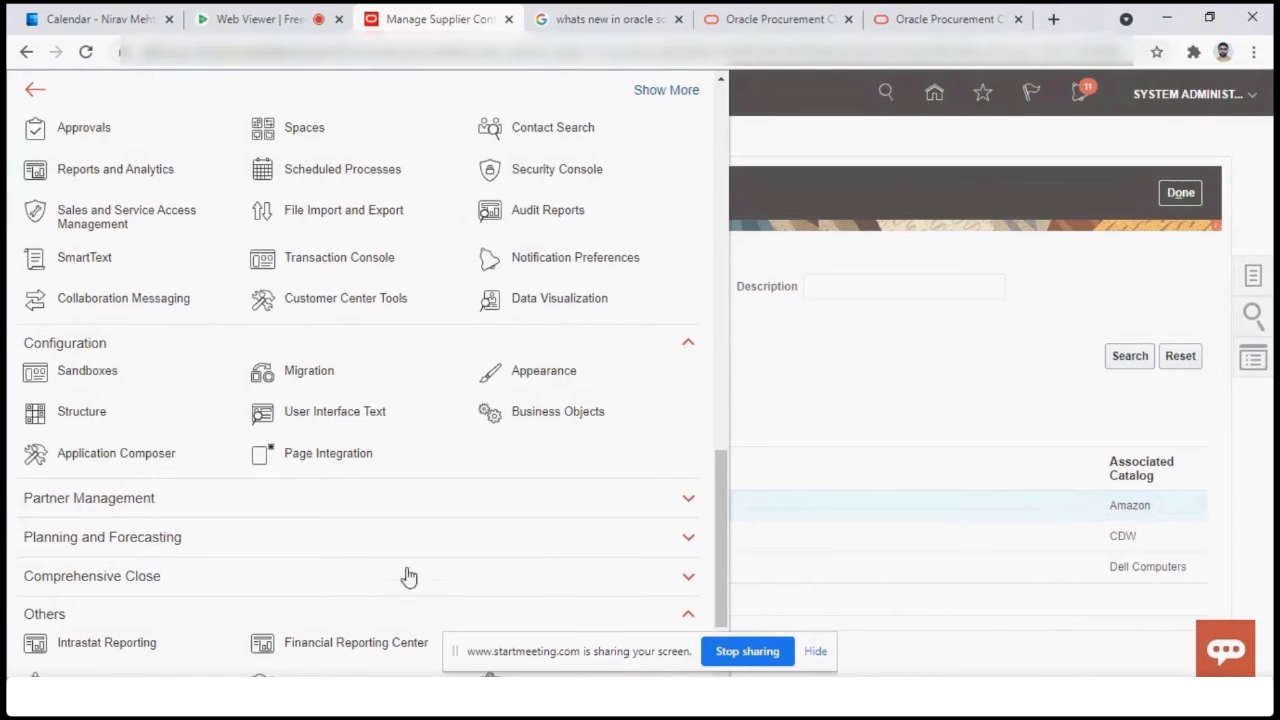
{"action": "left_click", "coordinate": [476, 503]}
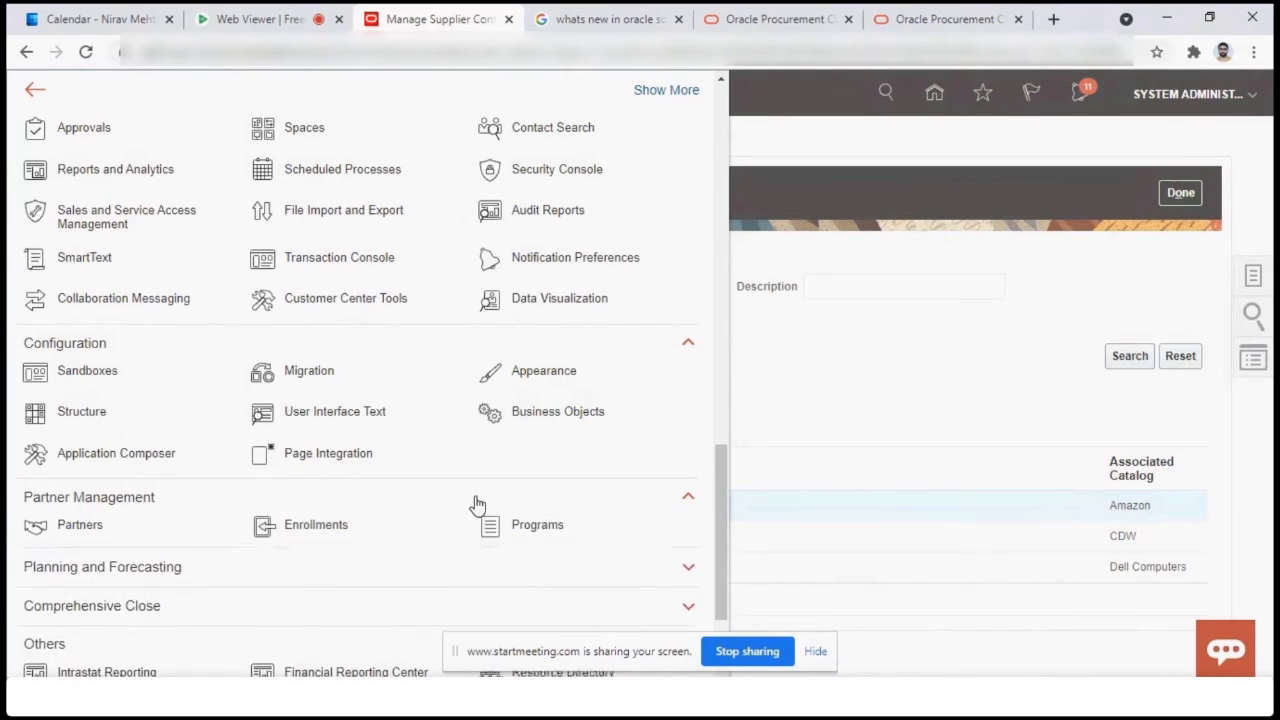
{"action": "left_click", "coordinate": [500, 612]}
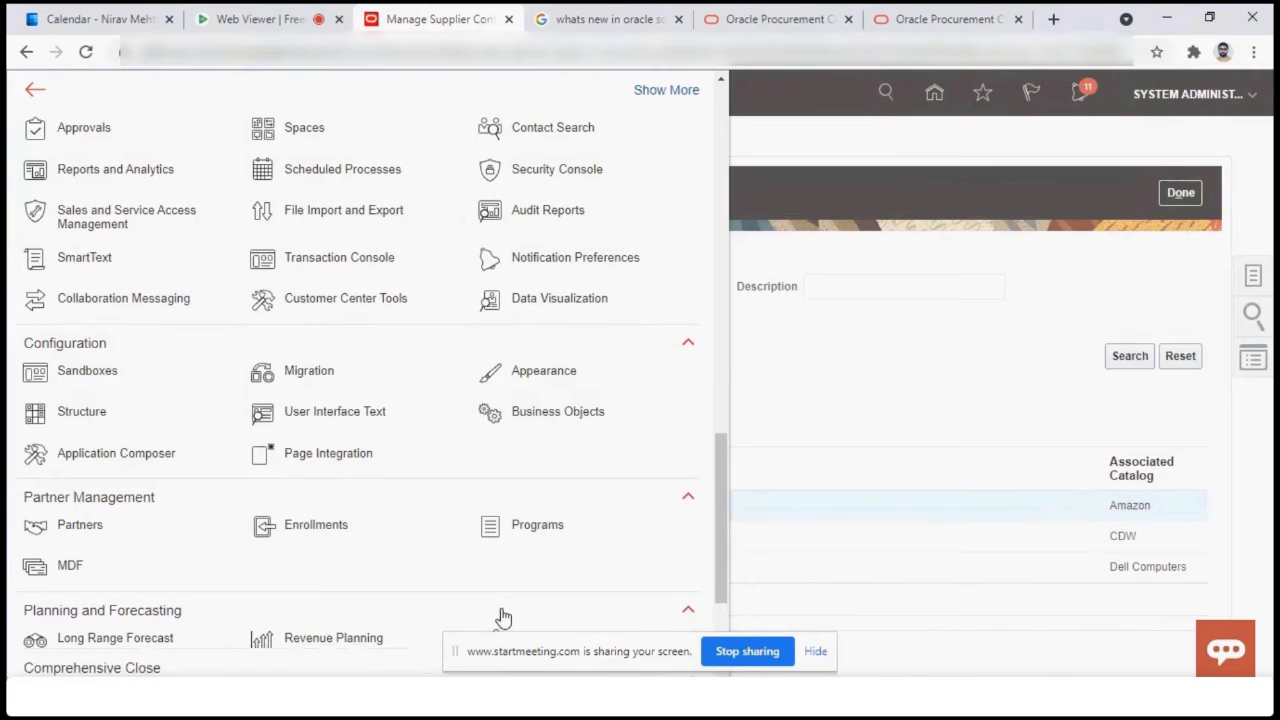
{"action": "left_click_drag", "start_coordinate": [727, 510], "coordinate": [733, 632]}
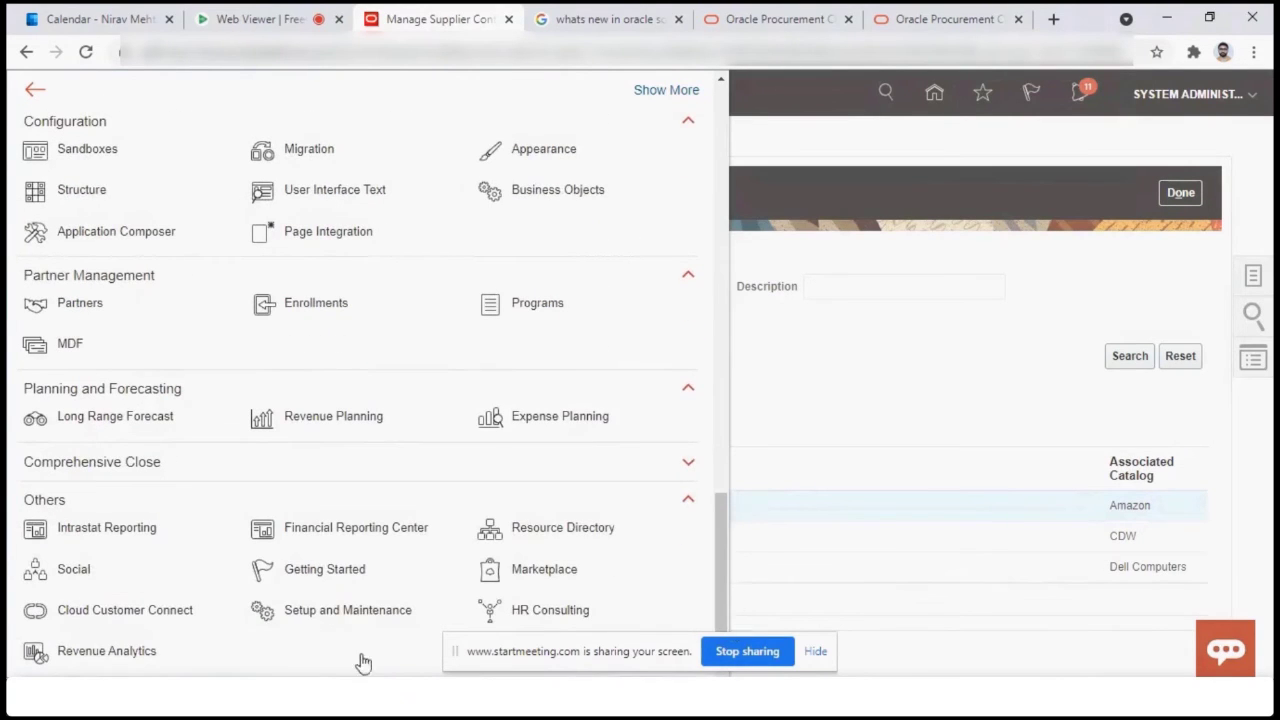
{"action": "left_click", "coordinate": [530, 475]}
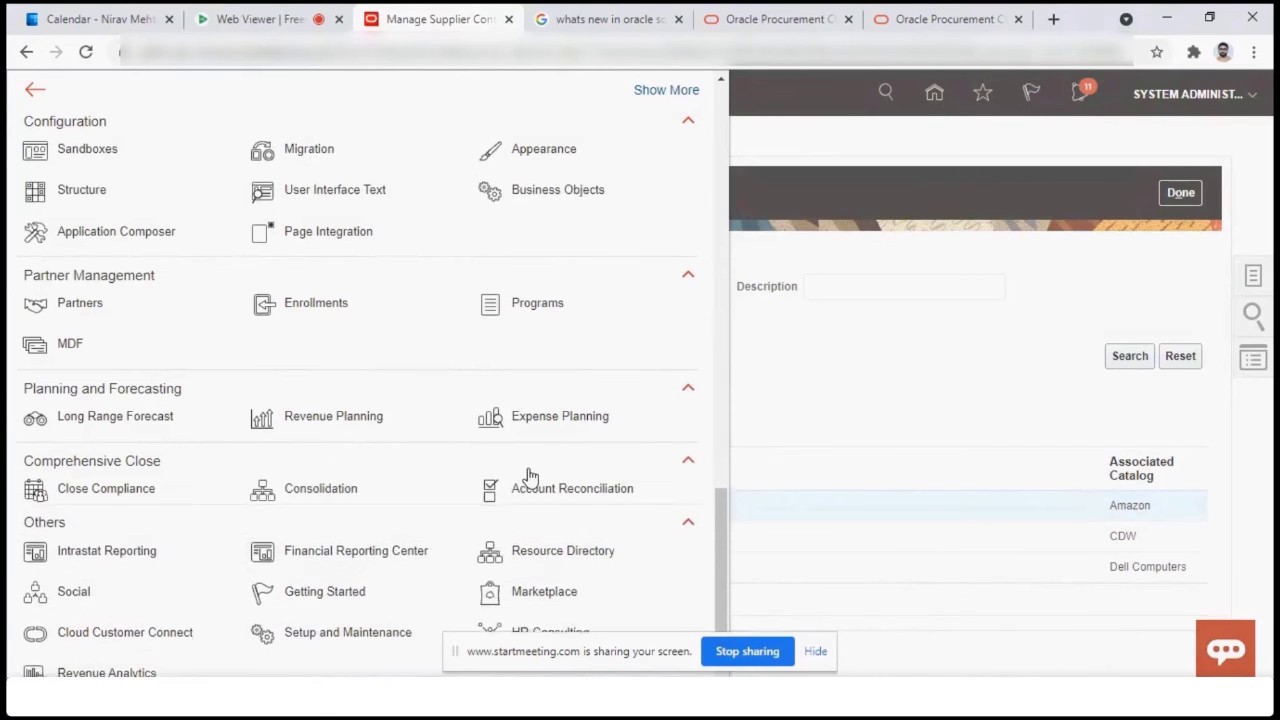
{"action": "left_click_drag", "start_coordinate": [727, 566], "coordinate": [737, 403]}
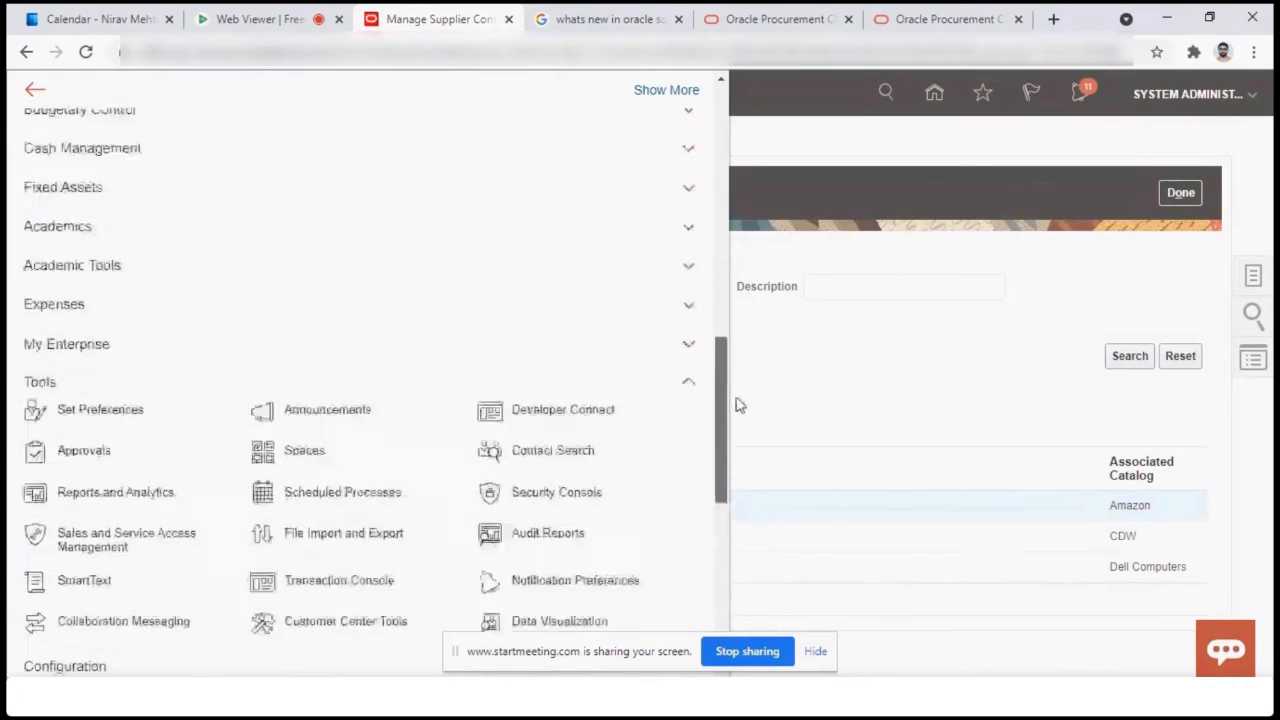
{"action": "left_click", "coordinate": [495, 342]}
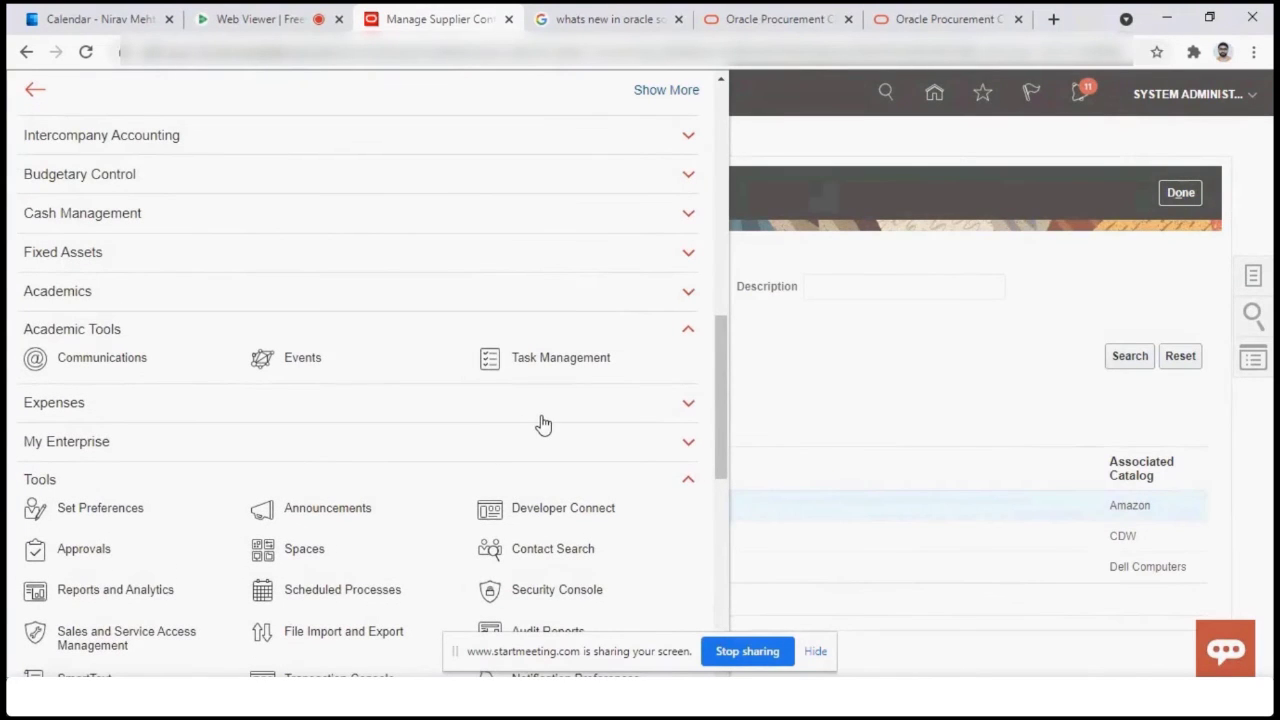
{"action": "left_click", "coordinate": [606, 412]}
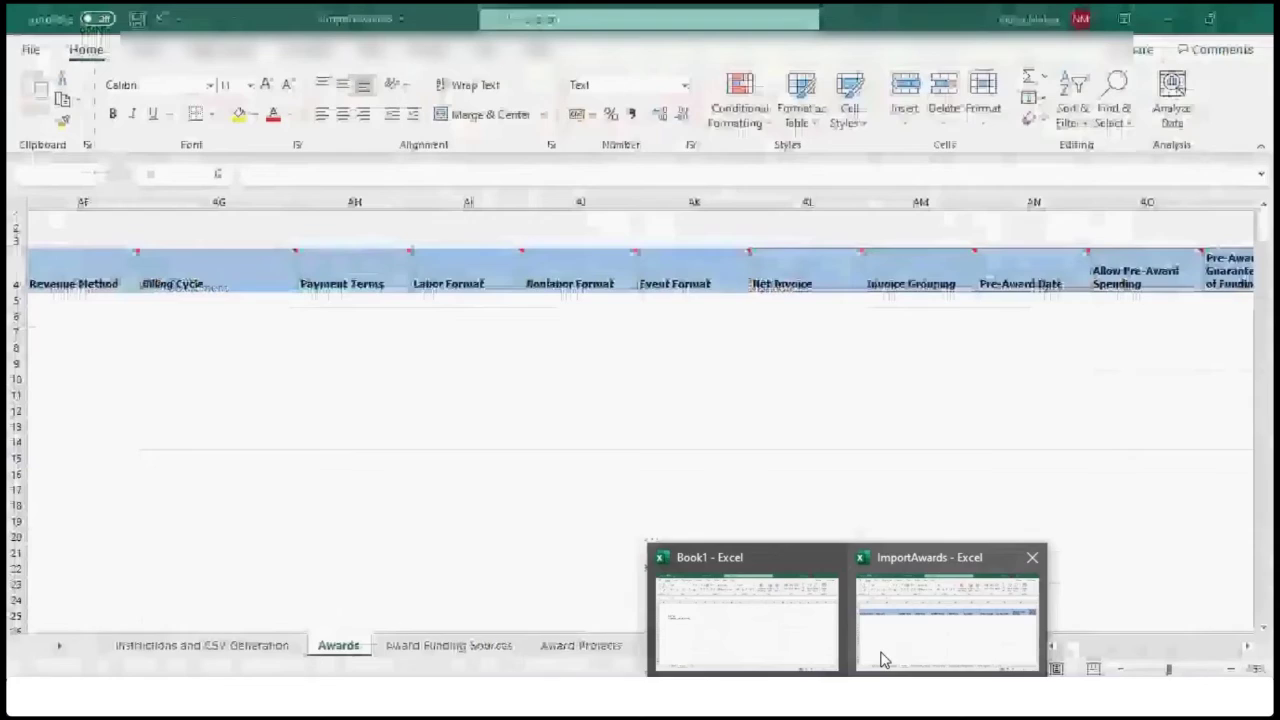
Switch to Excel, read the notes on the Revenue Method and Event Format headers in ImportAwards, and view Sheet2 of Book1
{"action": "left_click", "coordinate": [880, 654]}
{"action": "left_click", "coordinate": [69, 271]}
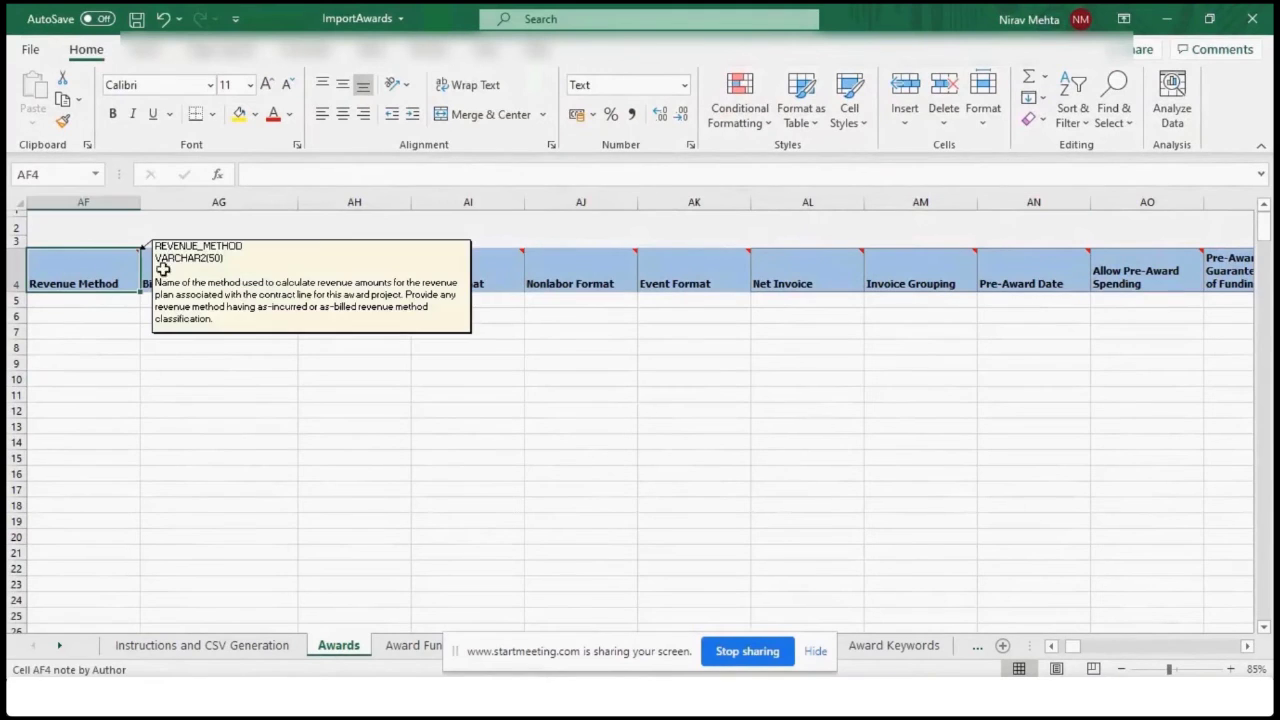
{"action": "left_click", "coordinate": [648, 267]}
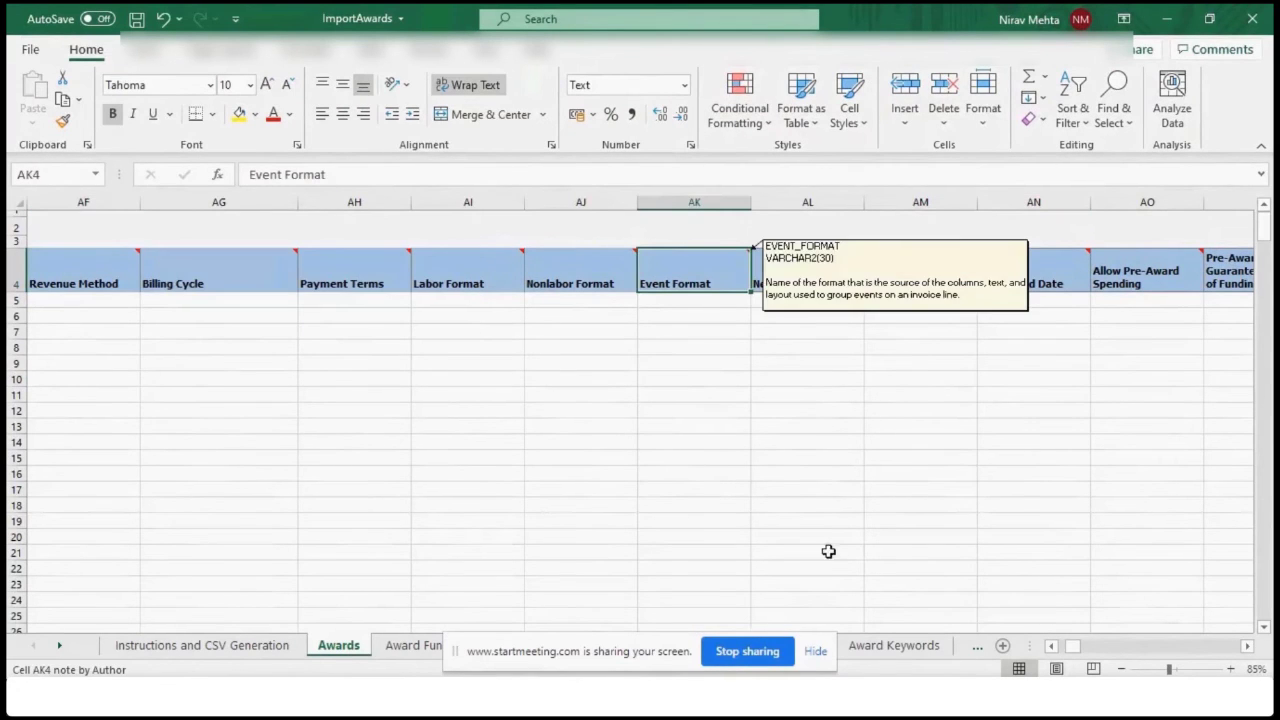
{"action": "mouse_move", "coordinate": [847, 700]}
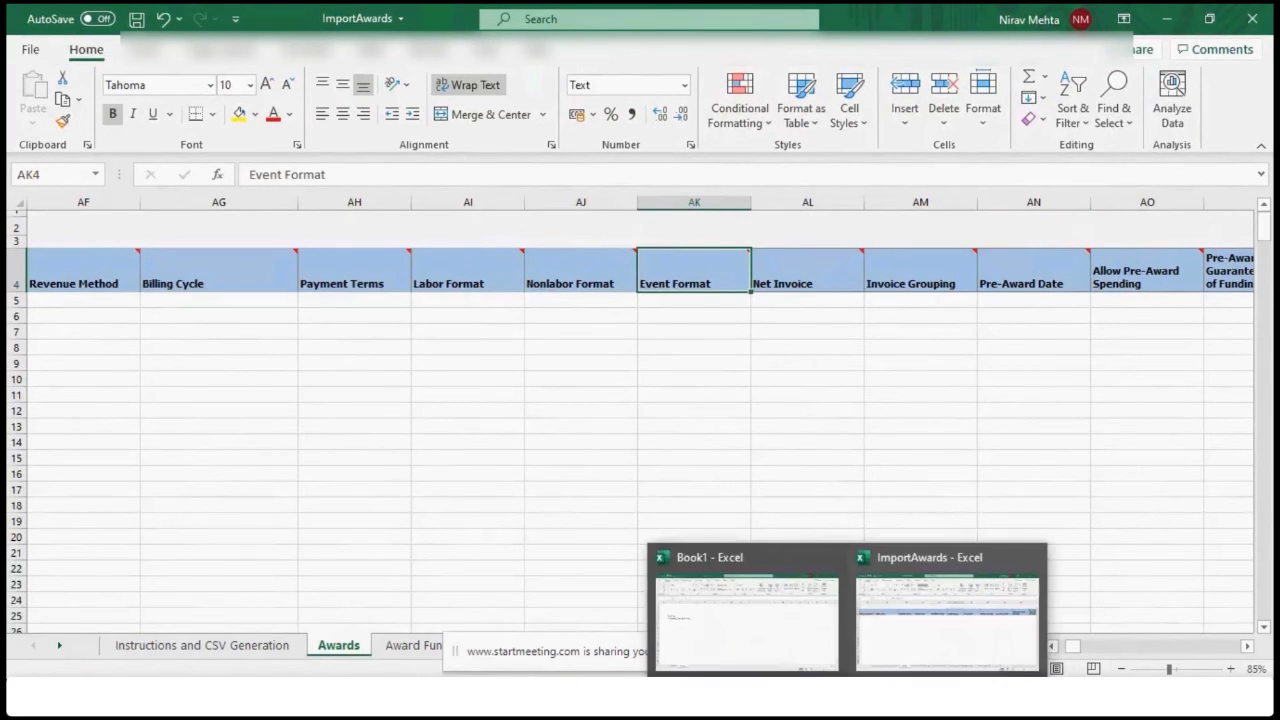
{"action": "left_click", "coordinate": [738, 606]}
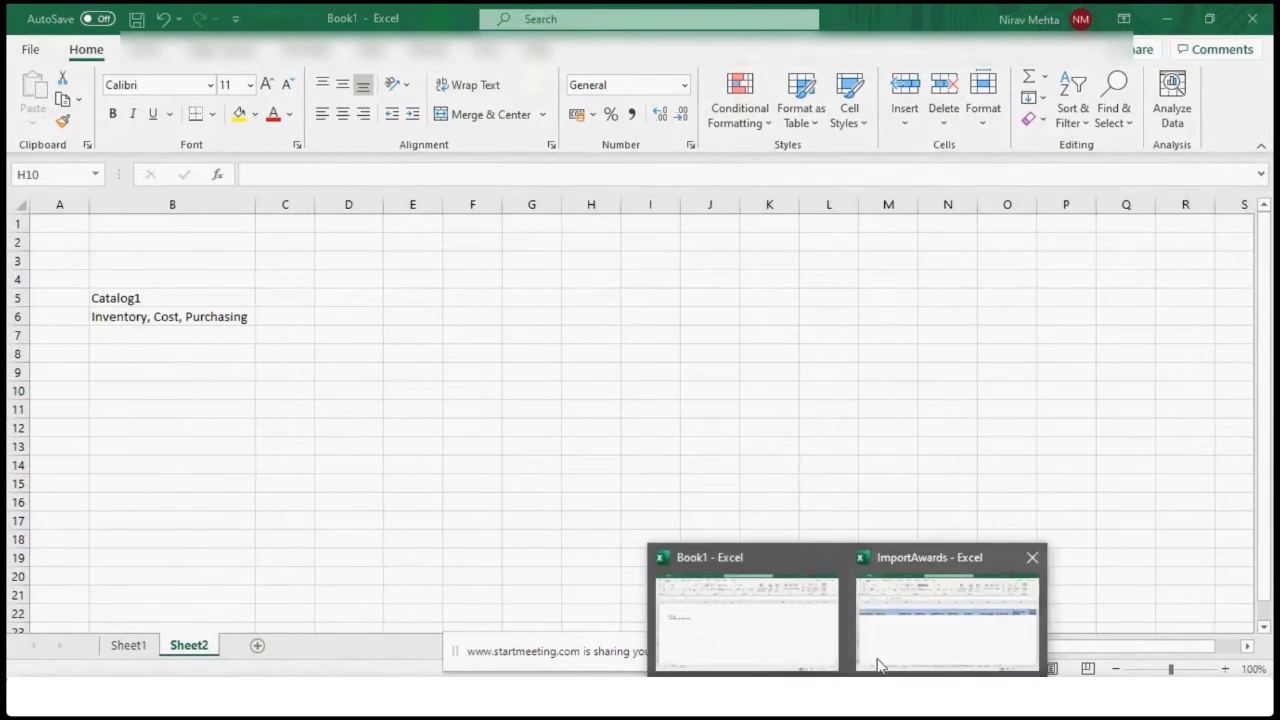
{"action": "left_click", "coordinate": [800, 700]}
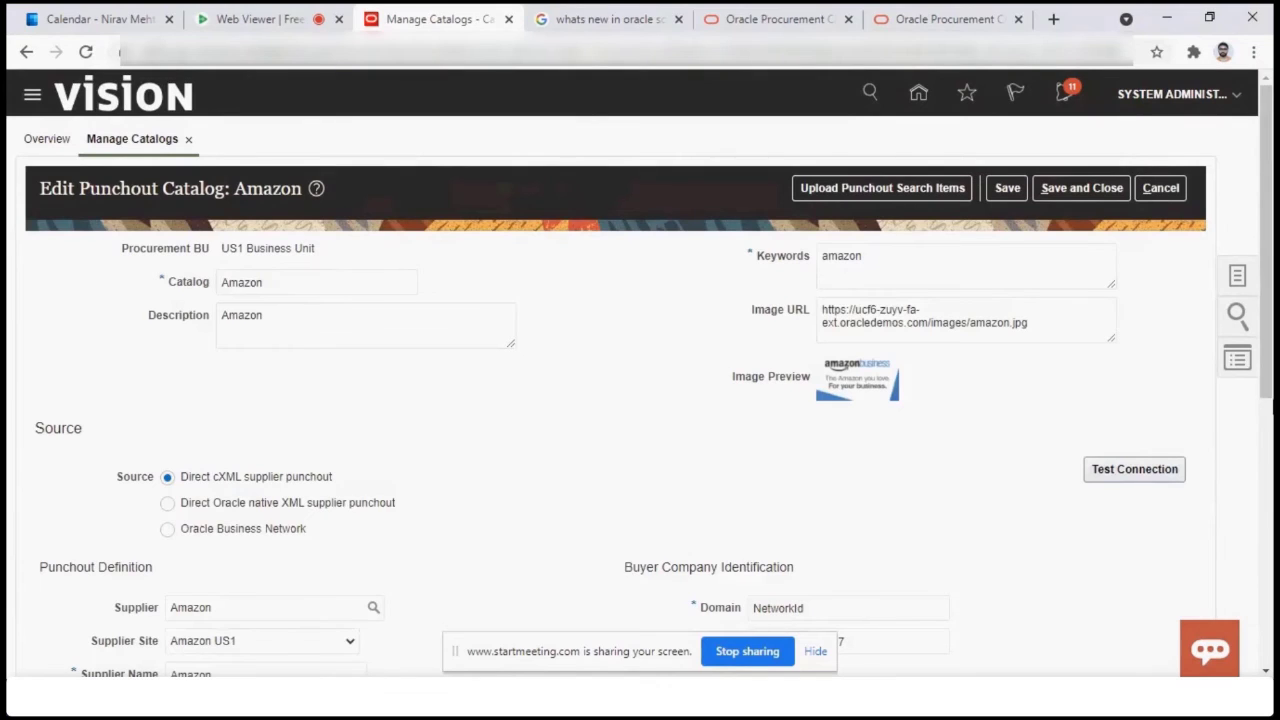
Return to the browser, review the Amazon catalog's punchout definition and mapping, and go back to the catalog list
{"action": "scroll", "coordinate": [640, 370], "scroll_direction": "down", "scroll_amount": 5}
{"action": "scroll", "coordinate": [640, 370], "scroll_direction": "up", "scroll_amount": 1}
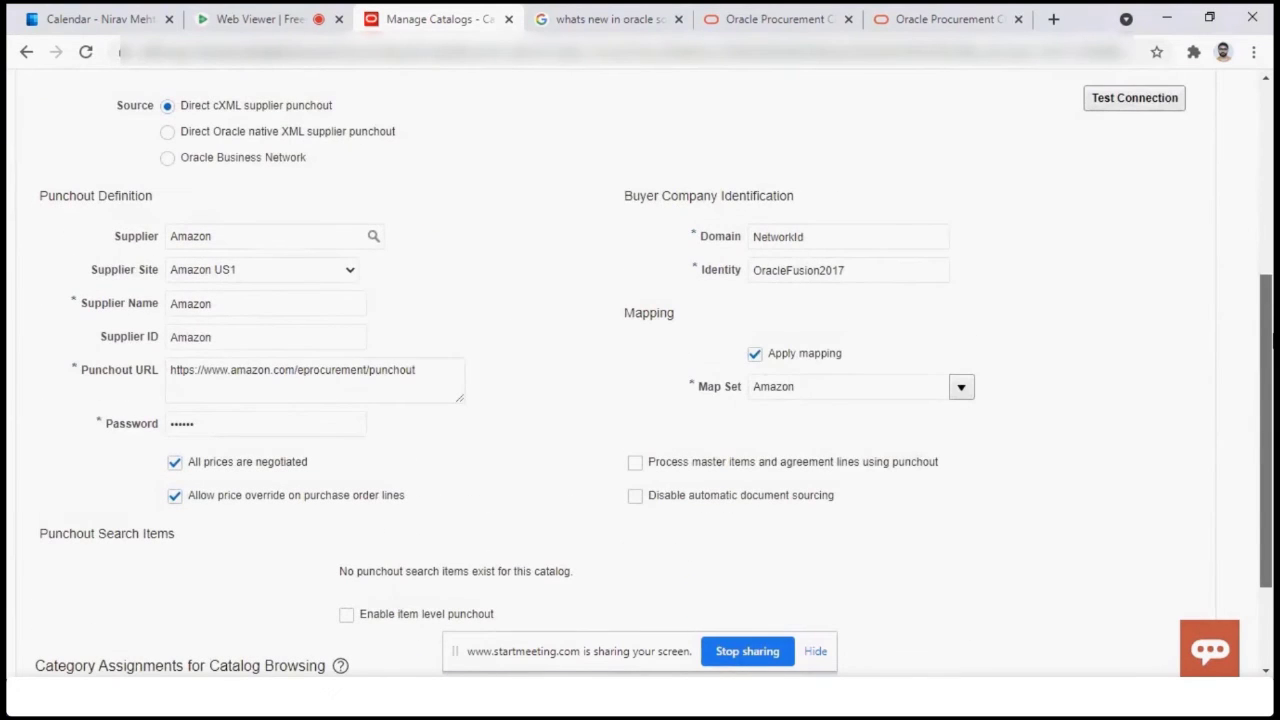
{"action": "left_click_drag", "start_coordinate": [1270, 343], "coordinate": [1270, 90]}
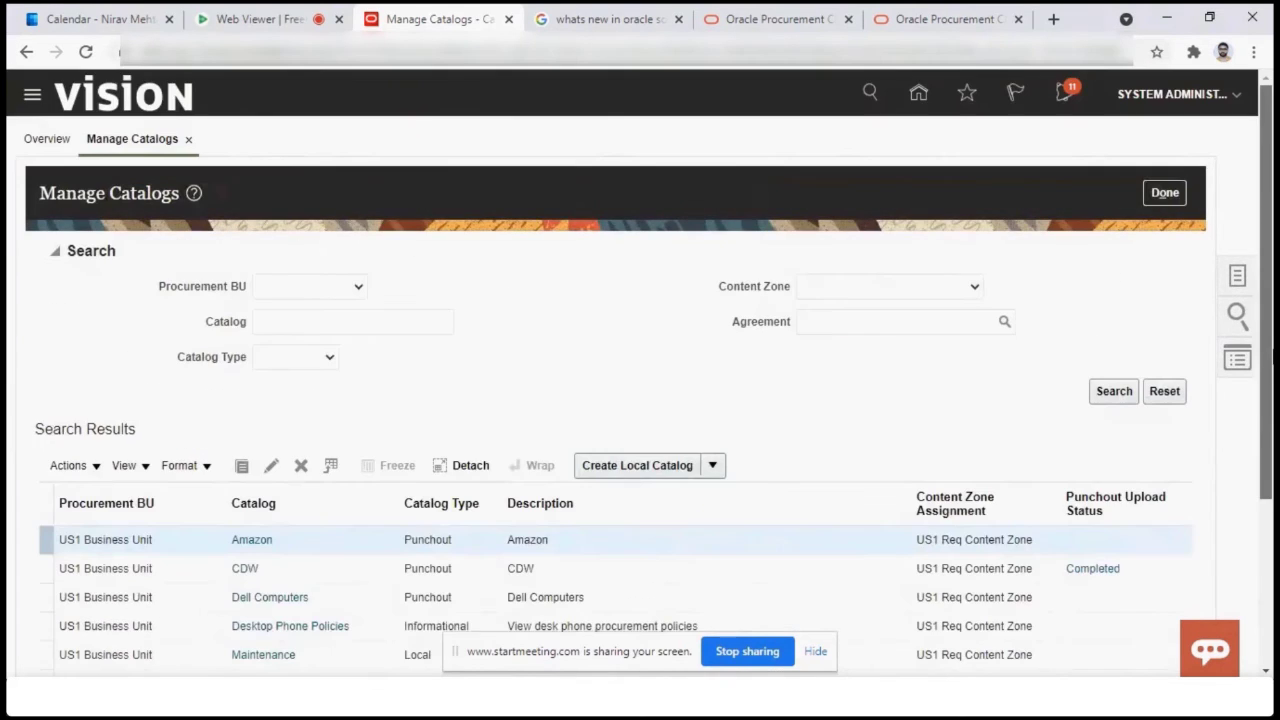
Open the Maintenance local catalog for editing from the catalog search results
{"action": "scroll", "coordinate": [640, 400], "scroll_direction": "down", "scroll_amount": 2}
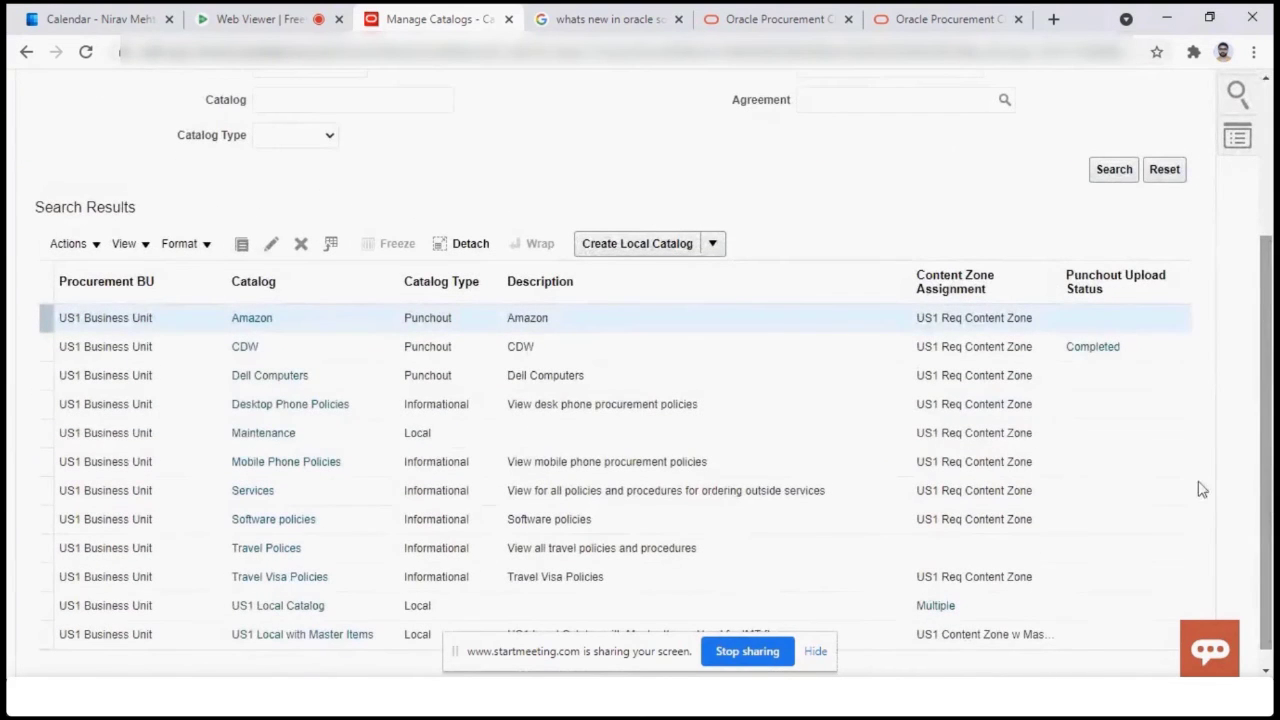
{"action": "left_click", "coordinate": [300, 346]}
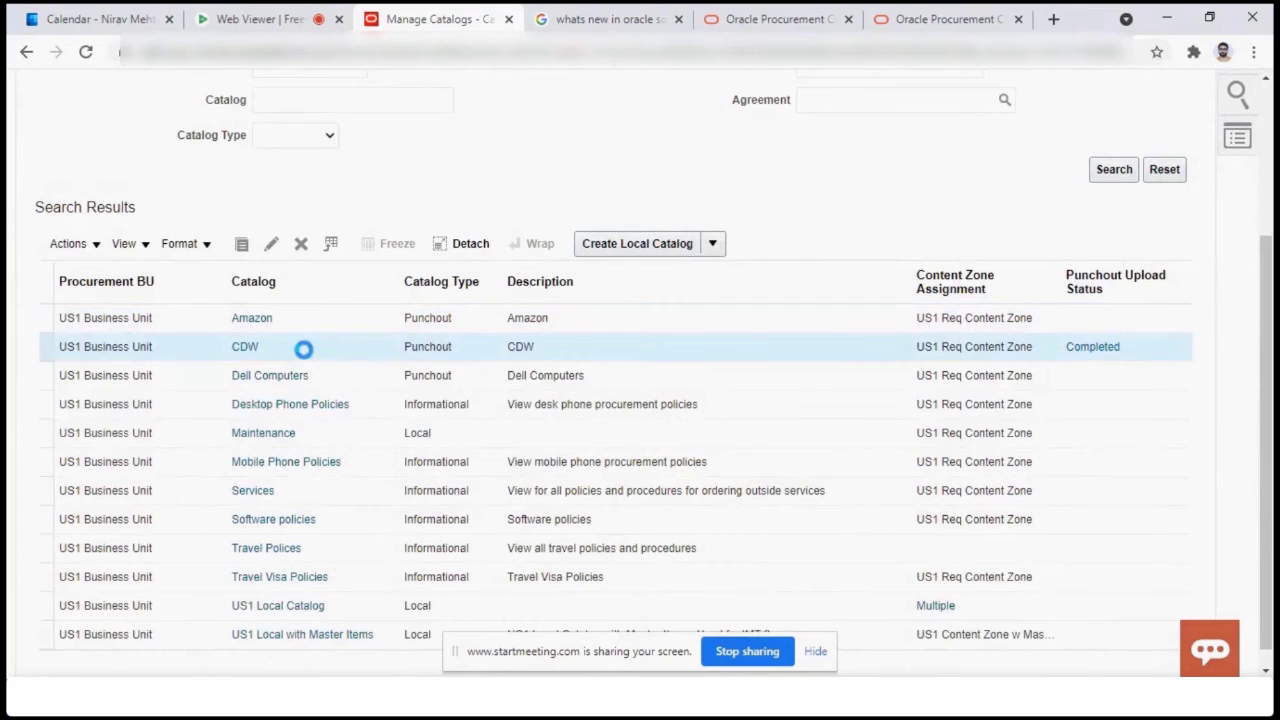
{"action": "left_click", "coordinate": [351, 434]}
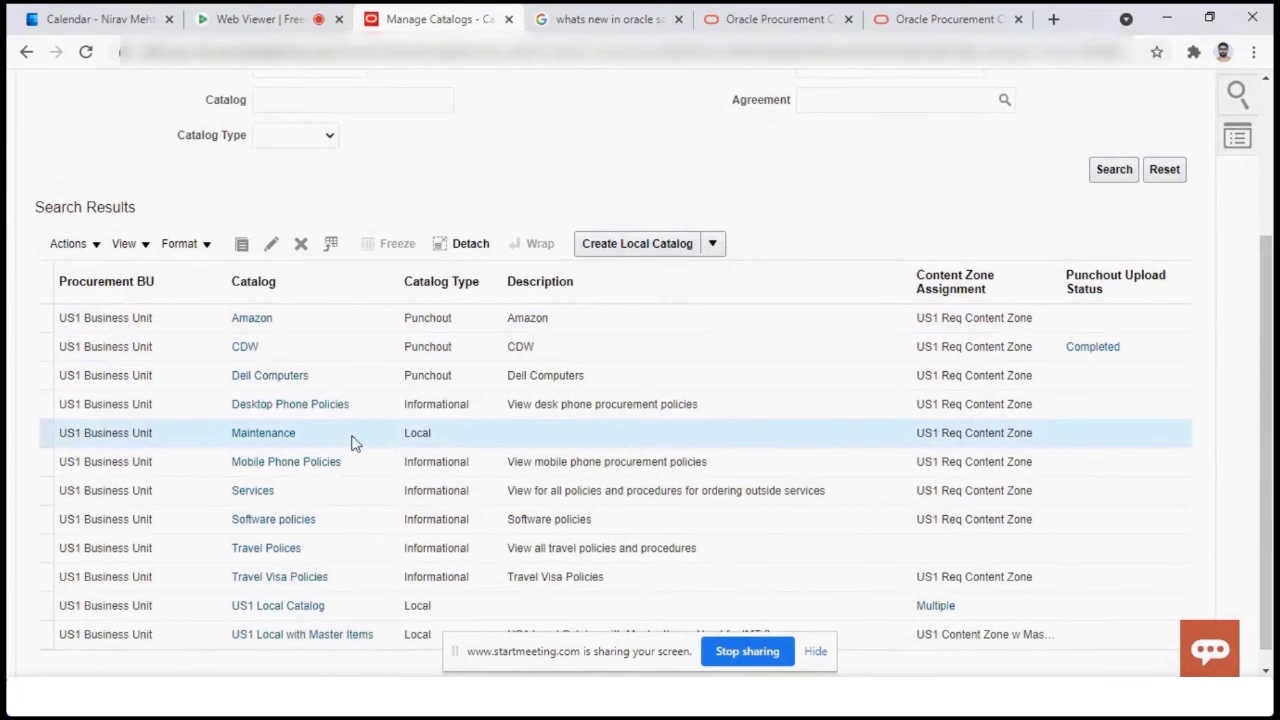
{"action": "left_click", "coordinate": [271, 245]}
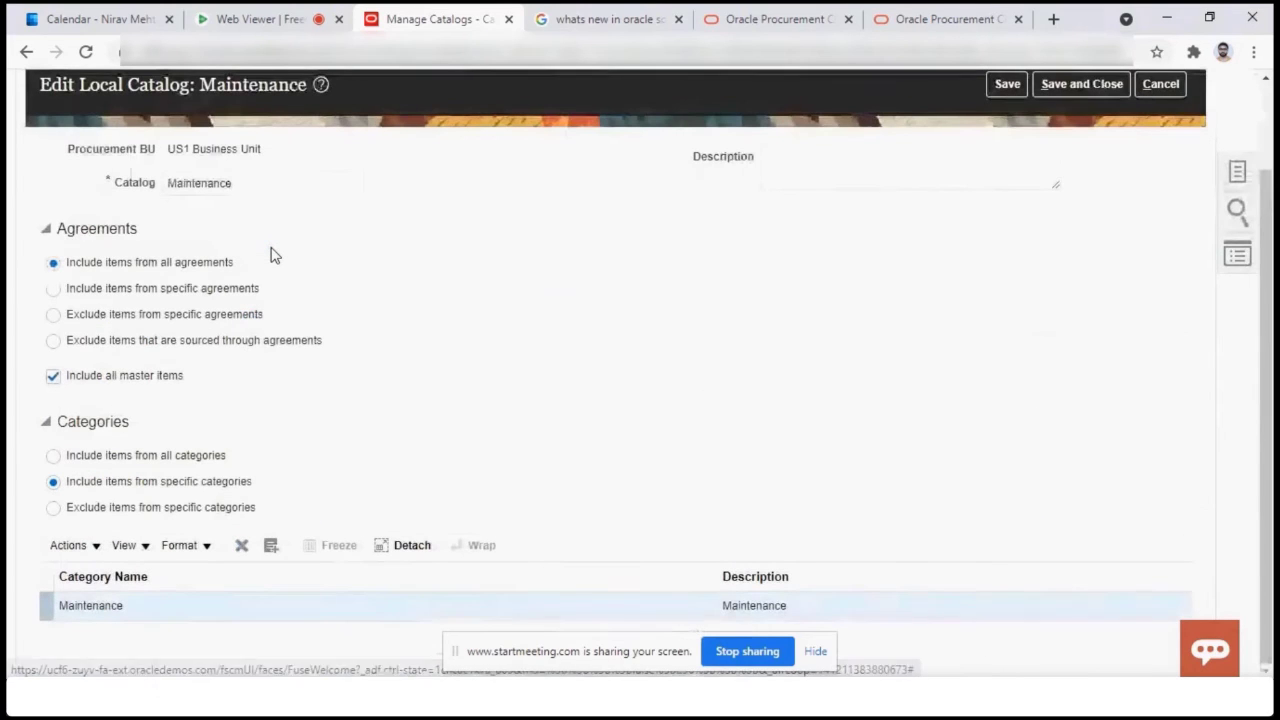
Examine the Maintenance catalog's business unit, name, agreement options, master item option and category options, and cancel the editing
{"action": "left_click_drag", "start_coordinate": [166, 148], "coordinate": [276, 157]}
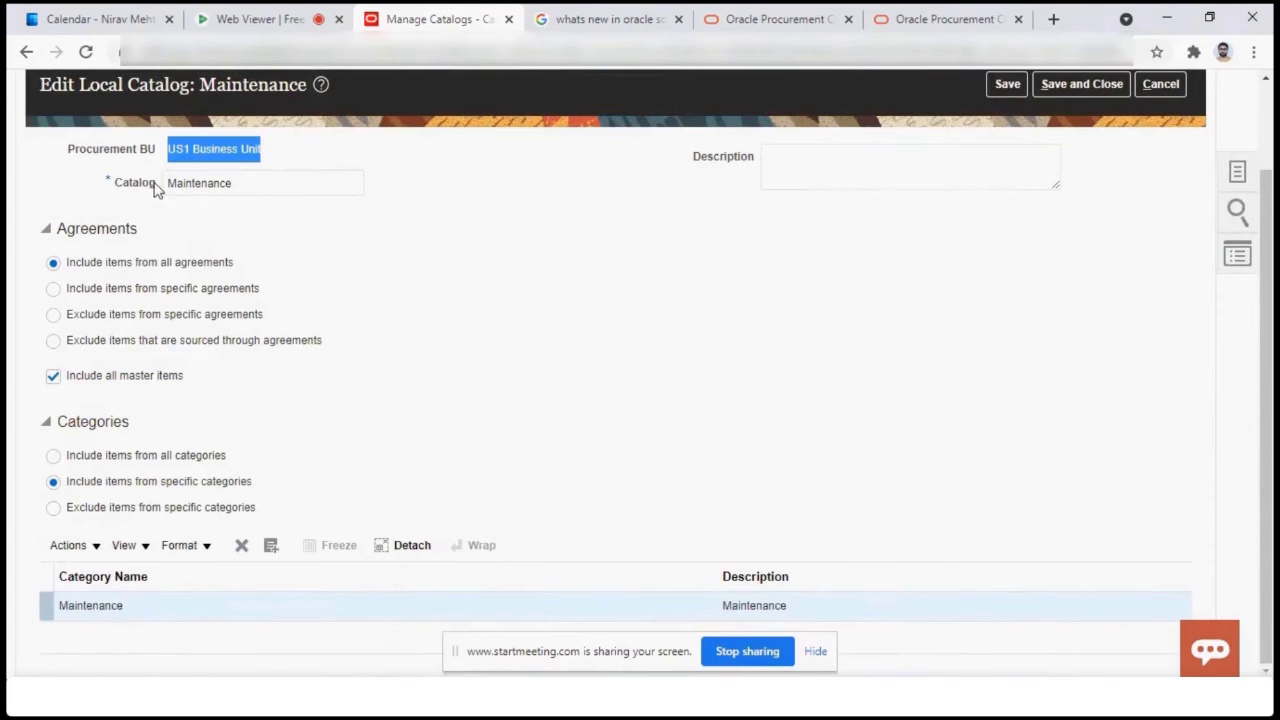
{"action": "left_click_drag", "start_coordinate": [166, 184], "coordinate": [281, 190]}
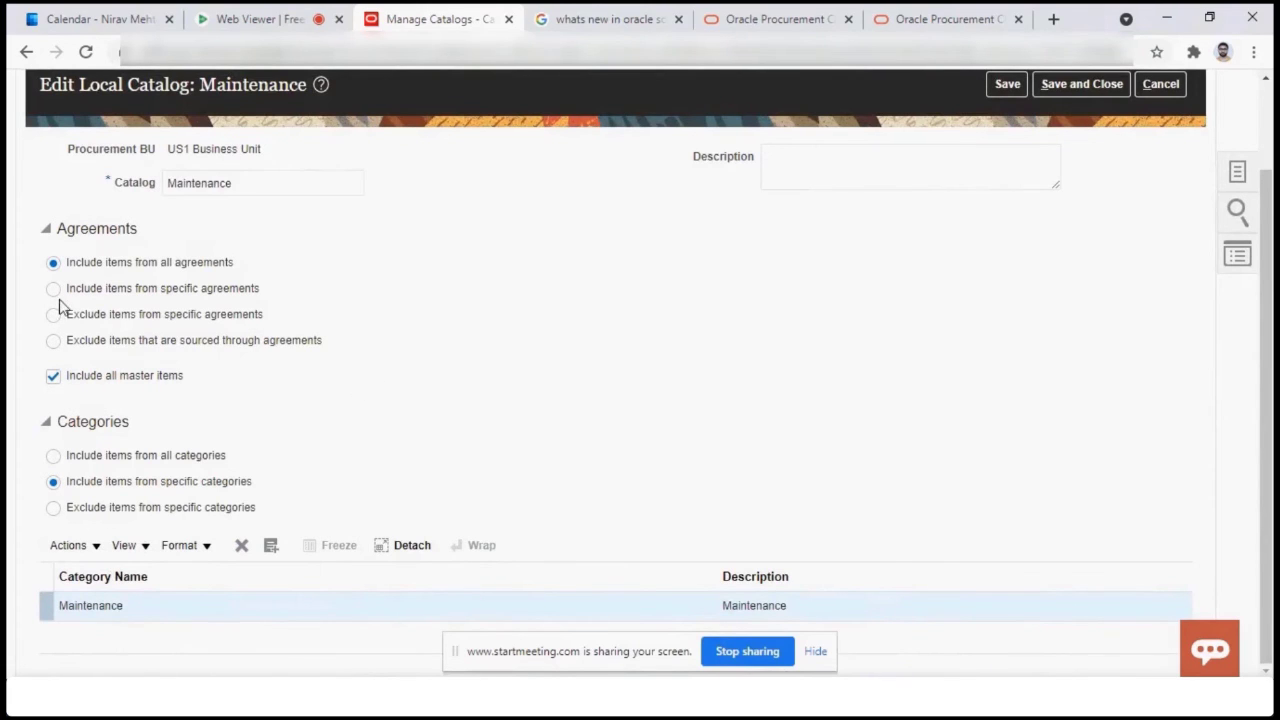
{"action": "left_click", "coordinate": [46, 232]}
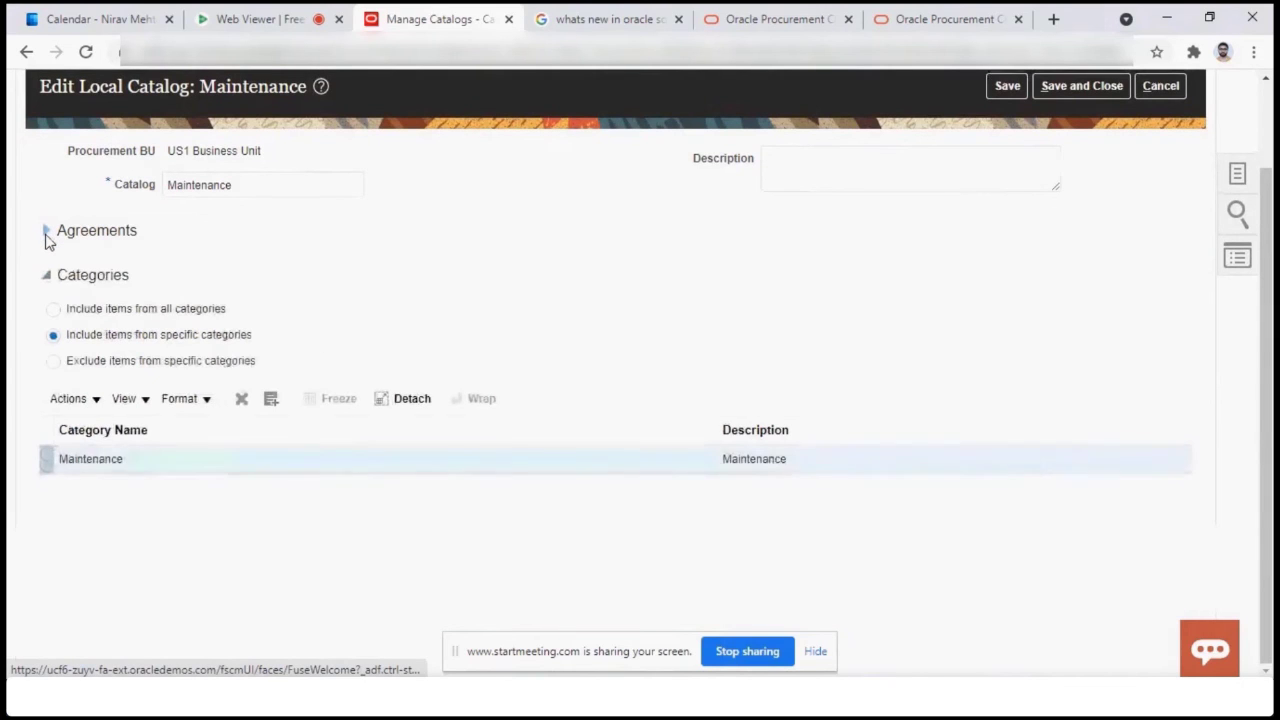
{"action": "left_click", "coordinate": [46, 232]}
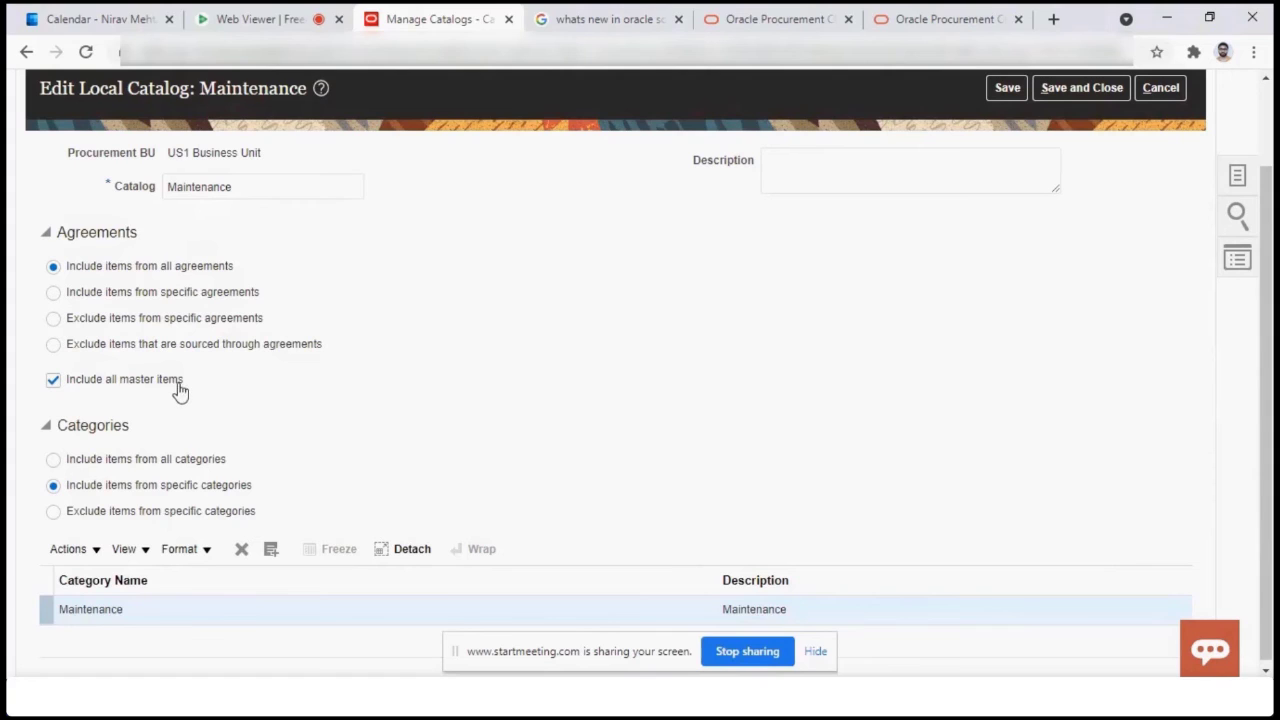
{"action": "scroll", "coordinate": [1029, 271], "scroll_direction": "down", "scroll_amount": 1}
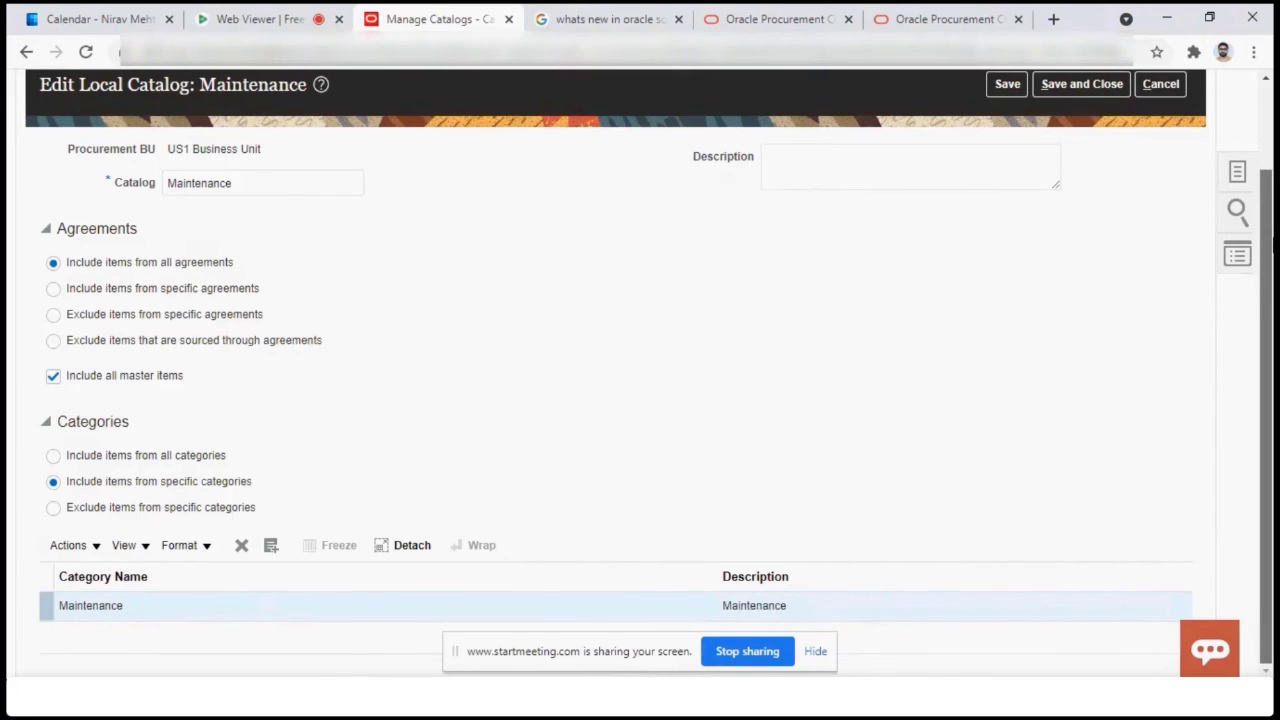
{"action": "scroll", "coordinate": [1266, 360], "scroll_direction": "up", "scroll_amount": 2}
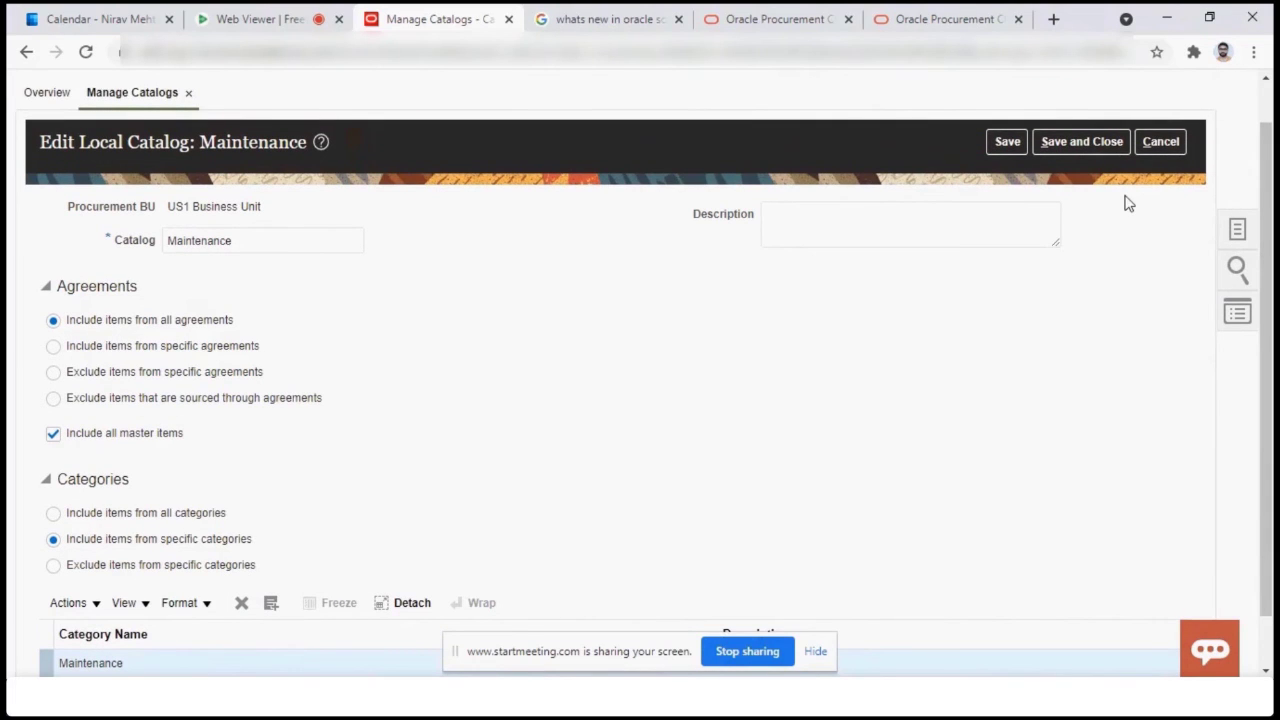
{"action": "left_click", "coordinate": [1146, 147]}
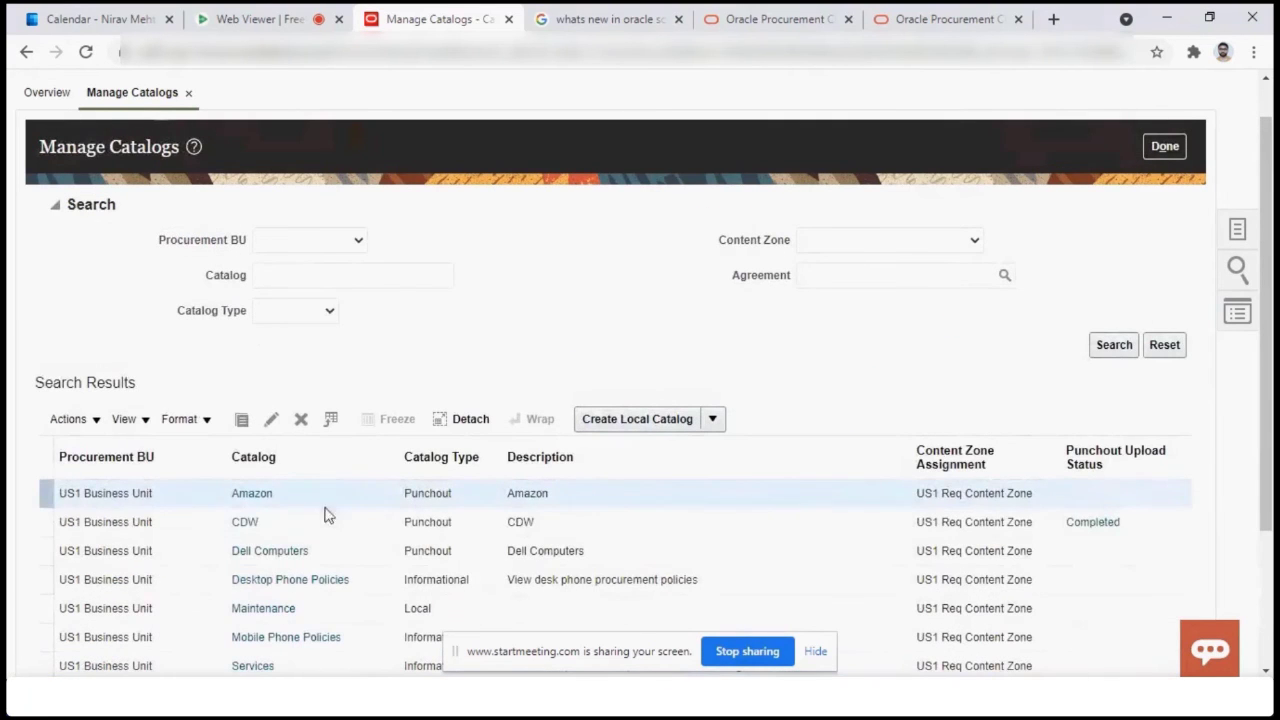
Select the Maintenance catalog in the list and open the Manage Content Zones task from the catalog task list
{"action": "left_click", "coordinate": [388, 614]}
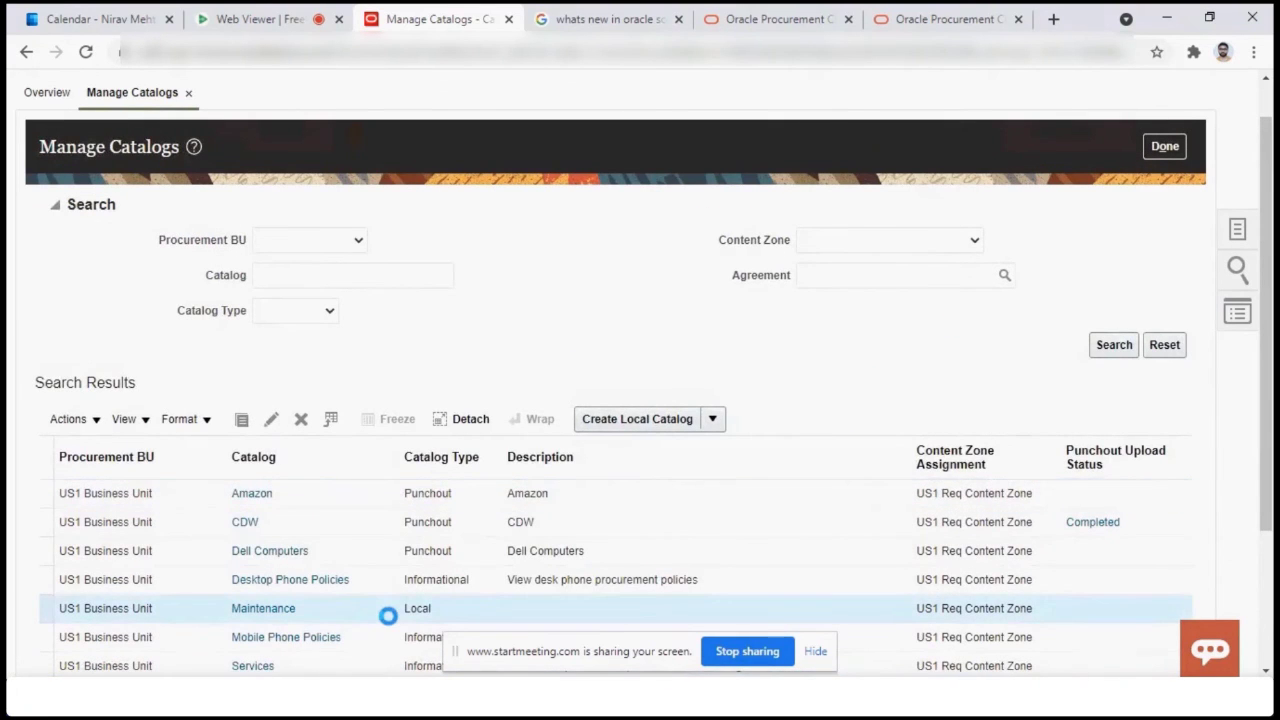
{"action": "left_click", "coordinate": [1236, 236]}
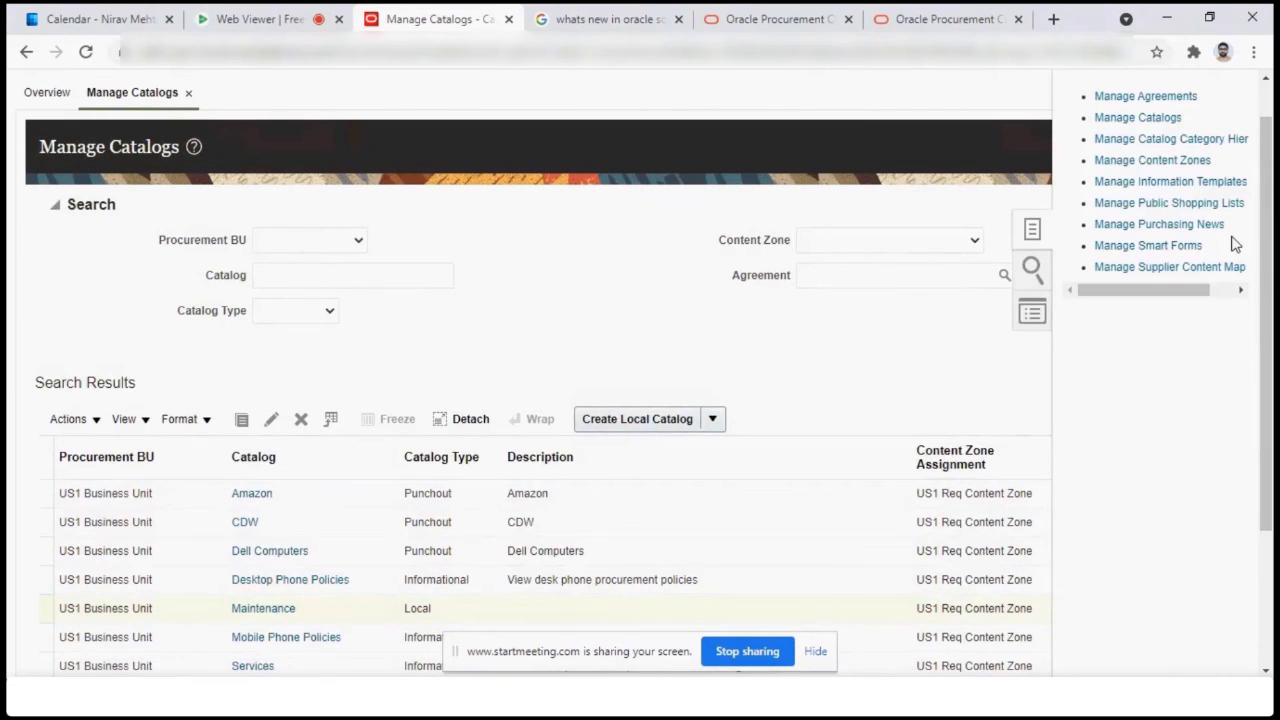
{"action": "left_click", "coordinate": [1125, 161]}
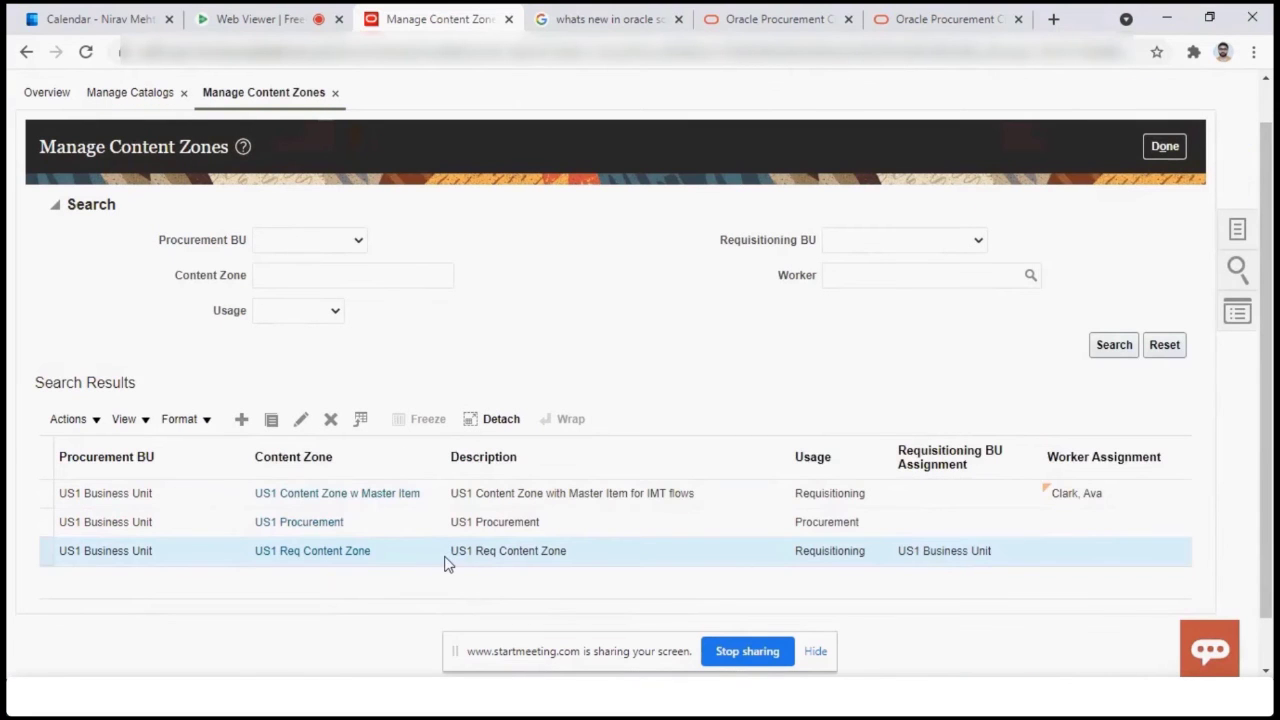
Open the US1 Req Content Zone for editing and review its procurement business unit, name and usage
{"action": "left_click", "coordinate": [300, 420]}
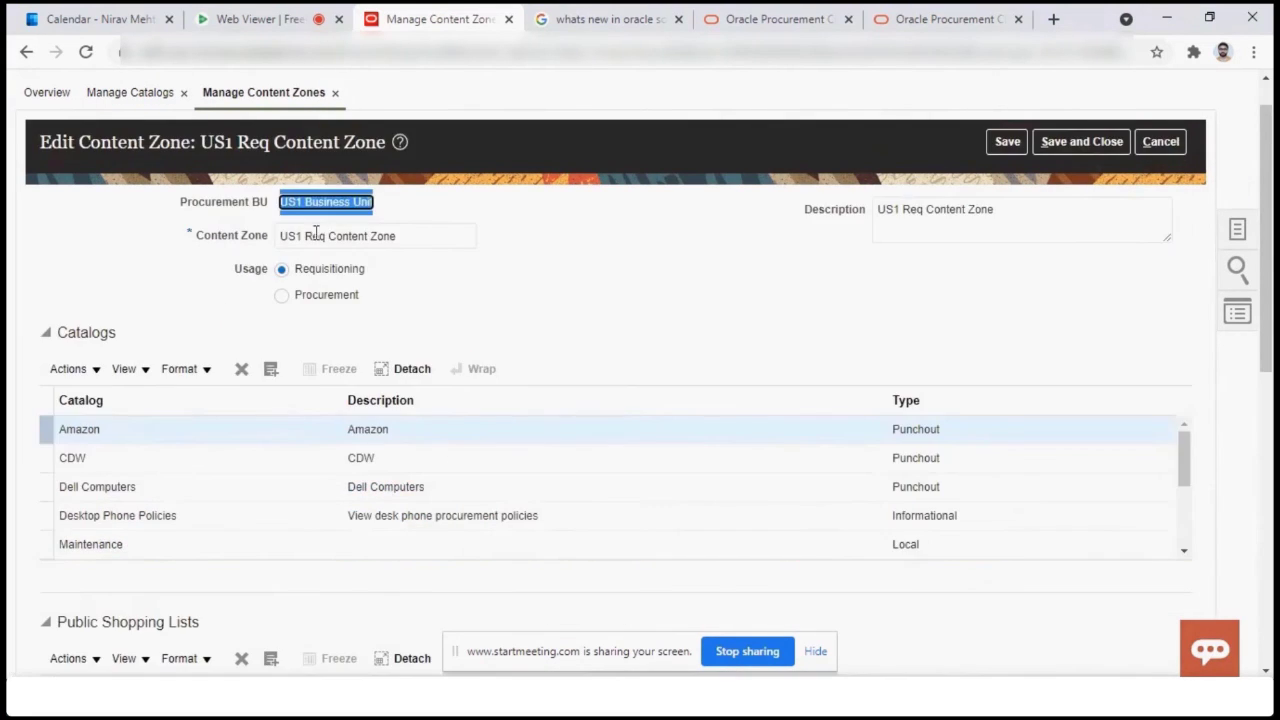
{"action": "key", "text": "Tab"}
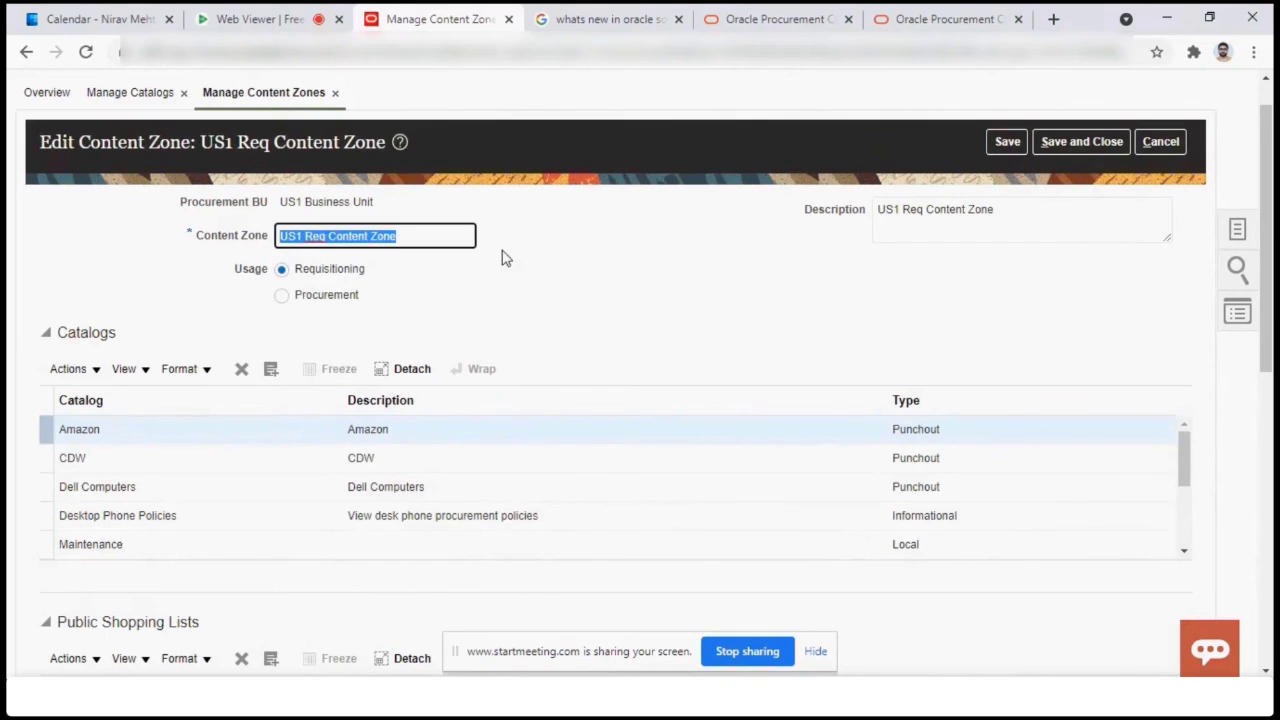
{"action": "left_click", "coordinate": [240, 276]}
{"action": "left_click_drag", "start_coordinate": [240, 276], "coordinate": [392, 283]}
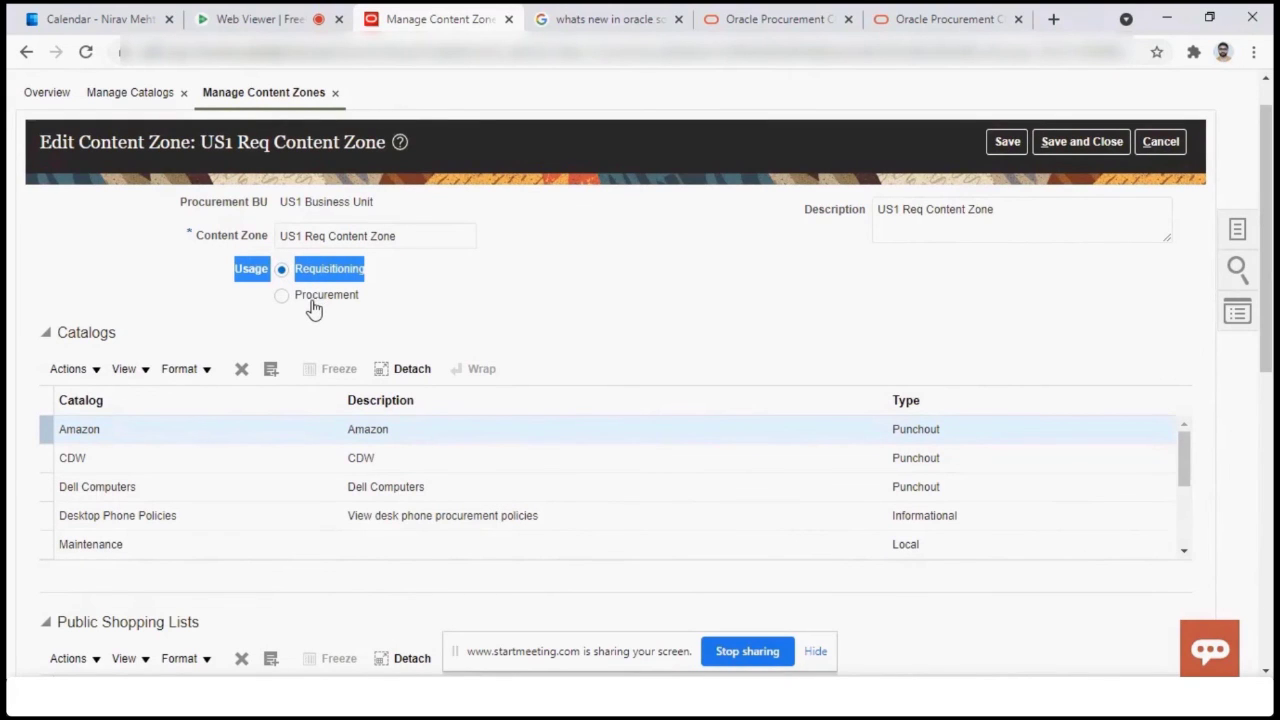
{"action": "left_click", "coordinate": [573, 300]}
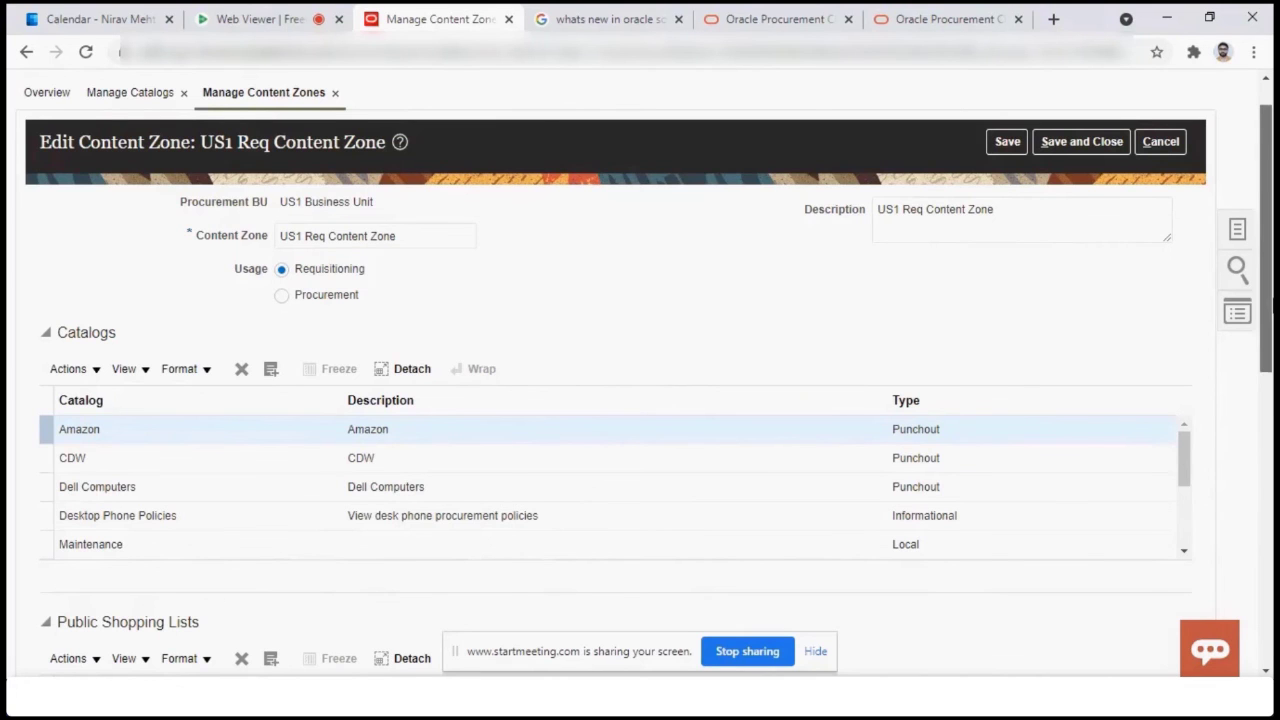
Select the Maintenance local catalog in the content zone and review the other catalogs assigned to it
{"action": "scroll", "coordinate": [1268, 350], "scroll_direction": "down", "scroll_amount": 1}
{"action": "scroll", "coordinate": [1268, 350], "scroll_direction": "down", "scroll_amount": 2}
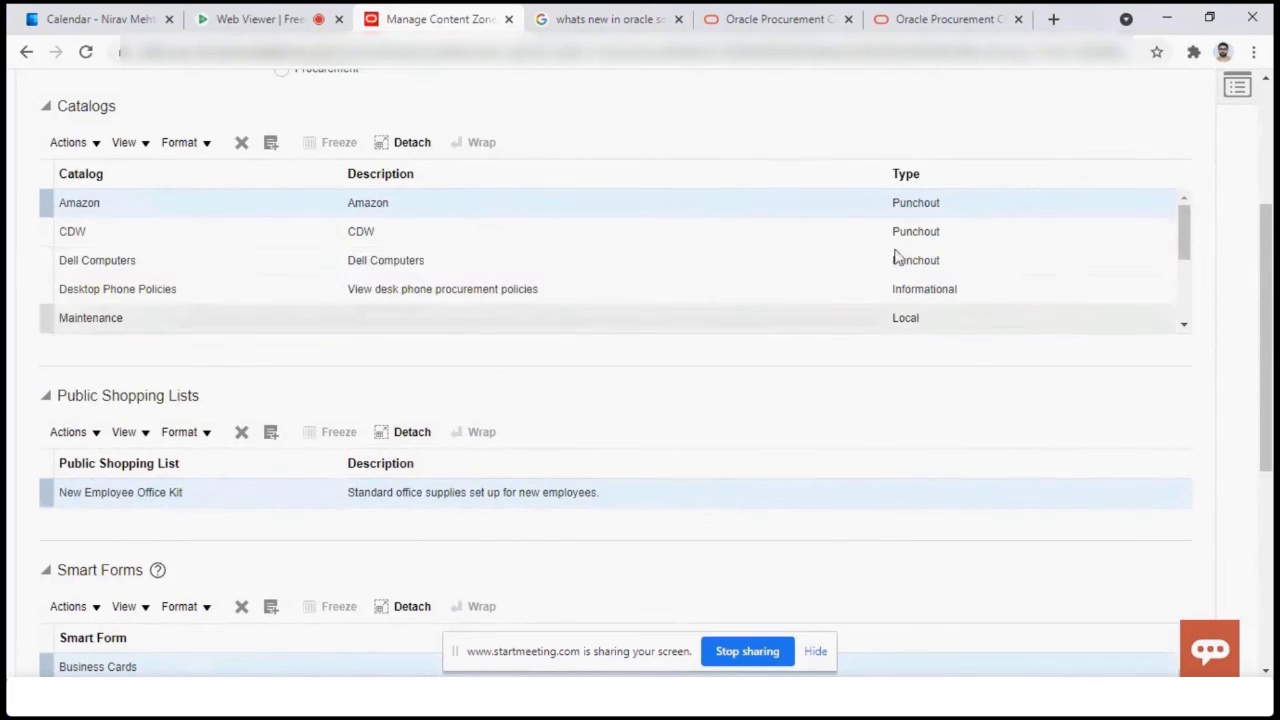
{"action": "left_click", "coordinate": [924, 317]}
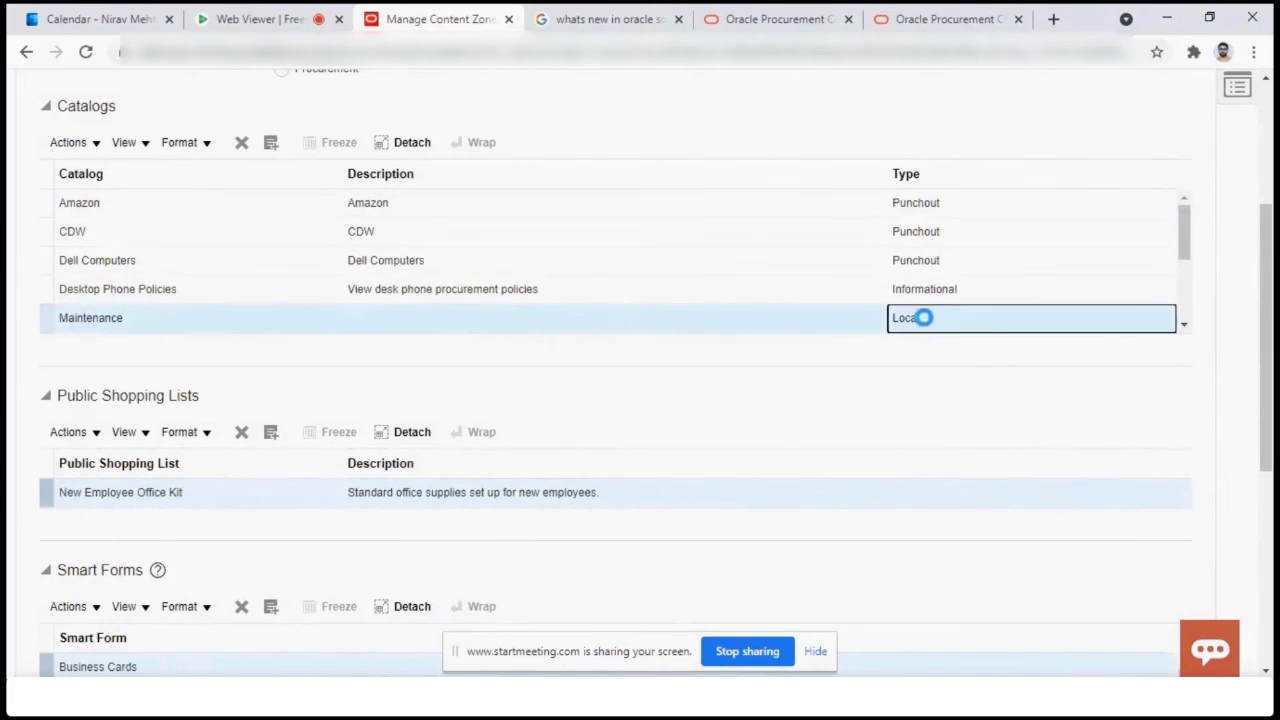
{"action": "left_click", "coordinate": [134, 326]}
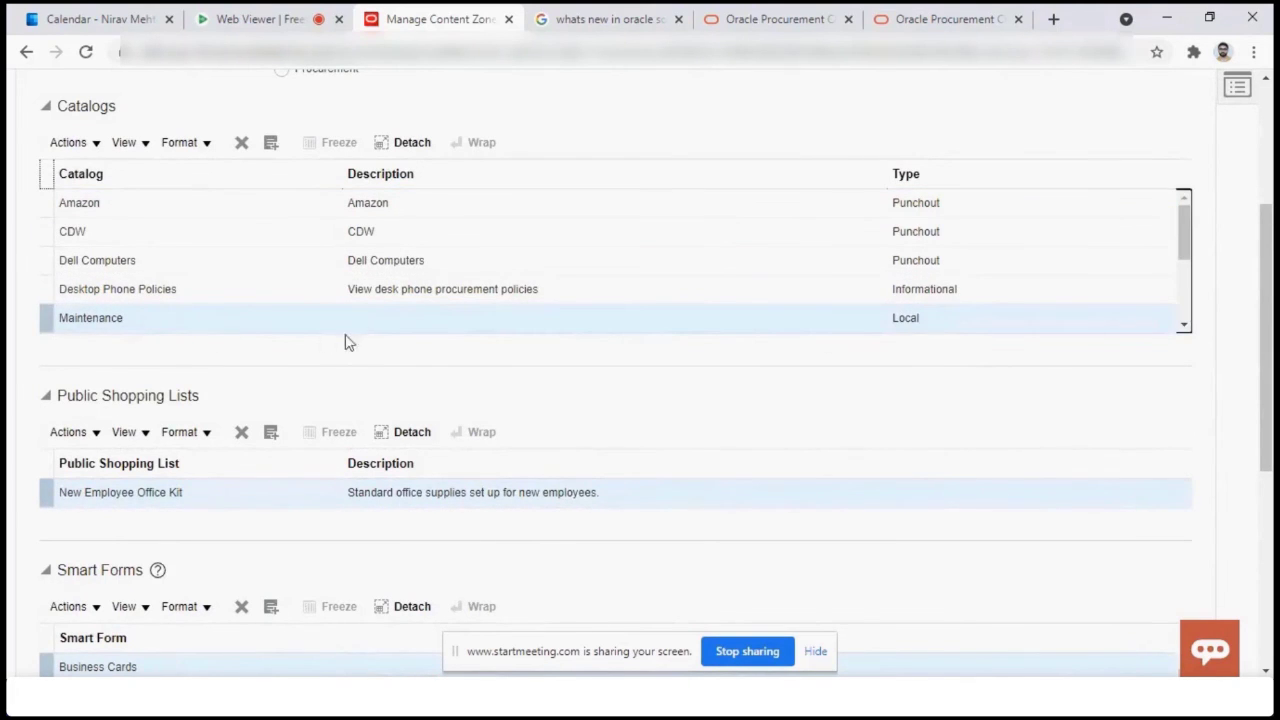
{"action": "left_click", "coordinate": [1183, 326]}
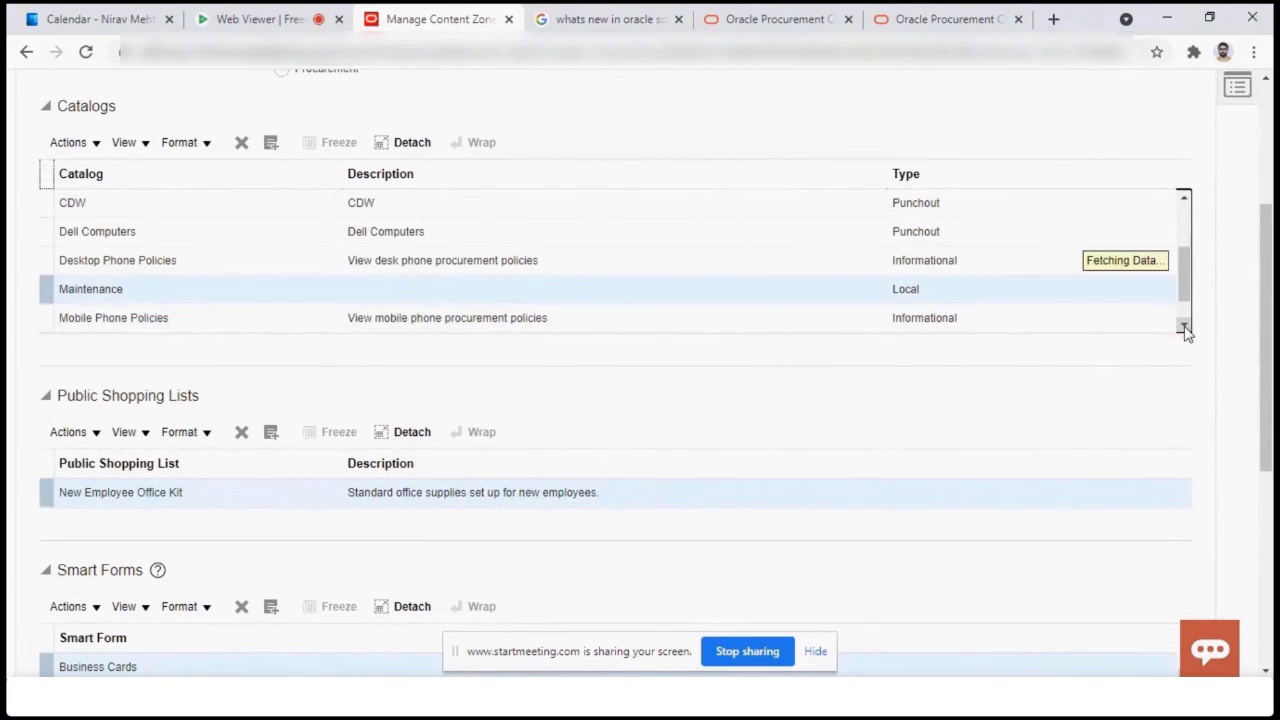
{"action": "left_click", "coordinate": [1183, 328]}
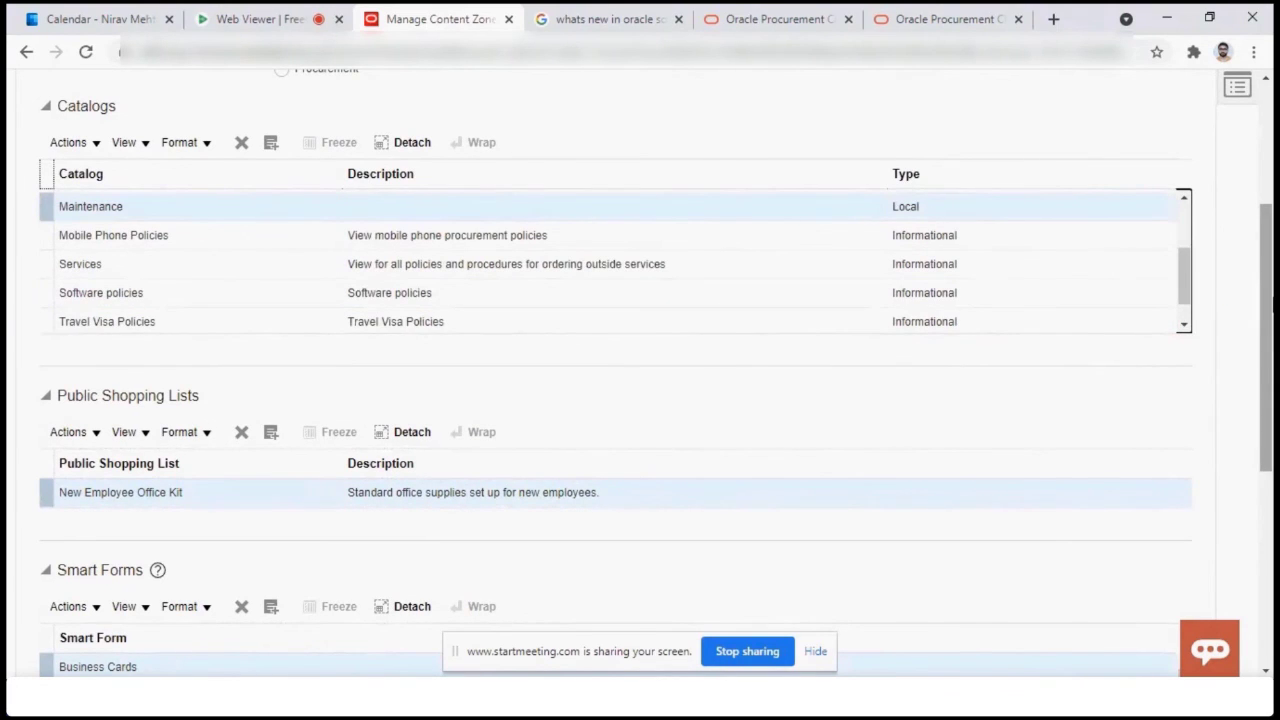
Examine the content zone's public shopping lists, smart forms and security setting with its assigned business unit, and return to the zone's header
{"action": "scroll", "coordinate": [1266, 340], "scroll_direction": "down", "scroll_amount": 3}
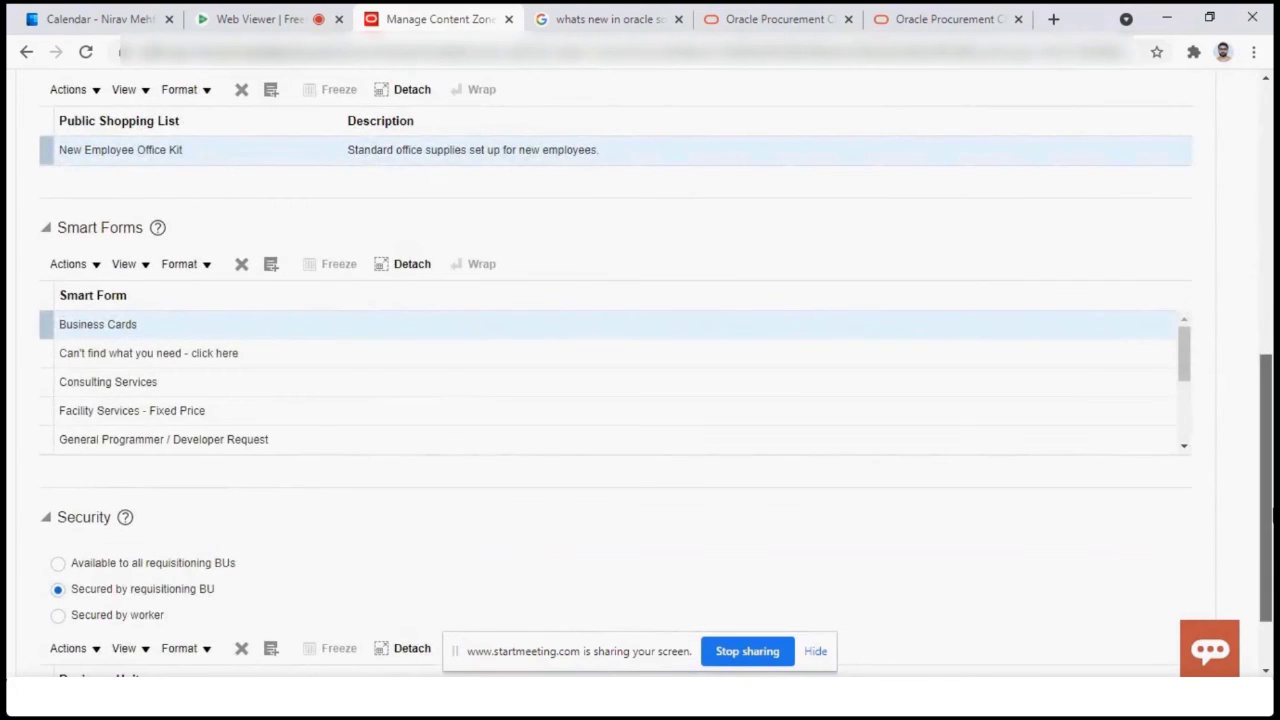
{"action": "scroll", "coordinate": [1264, 380], "scroll_direction": "up", "scroll_amount": 2}
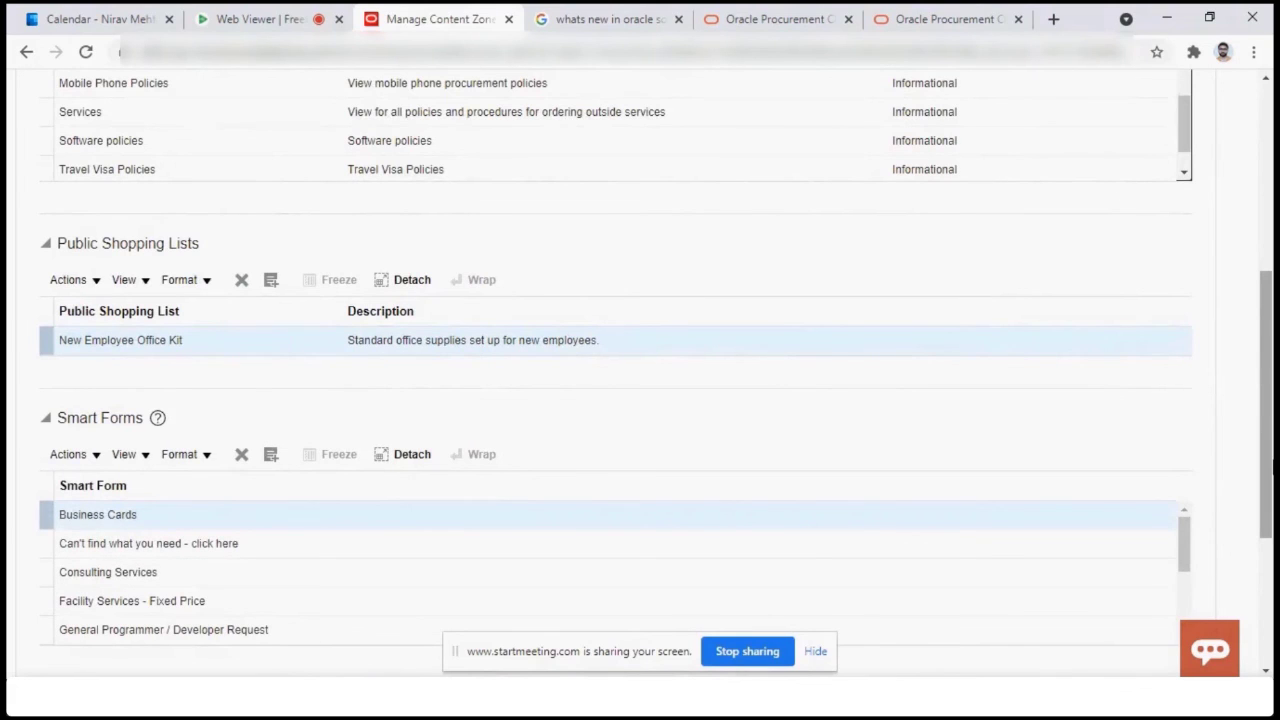
{"action": "scroll", "coordinate": [1268, 500], "scroll_direction": "down", "scroll_amount": 3}
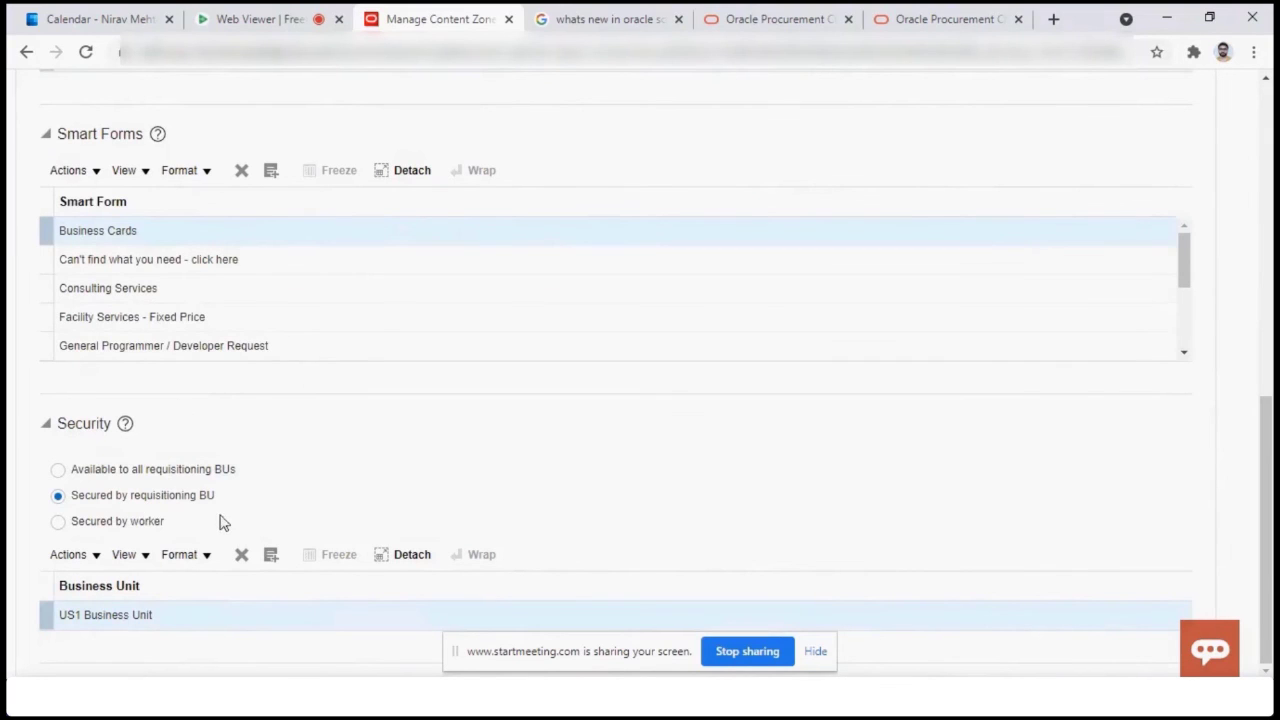
{"action": "left_click_drag", "start_coordinate": [80, 611], "coordinate": [186, 623]}
{"action": "left_click", "coordinate": [186, 624]}
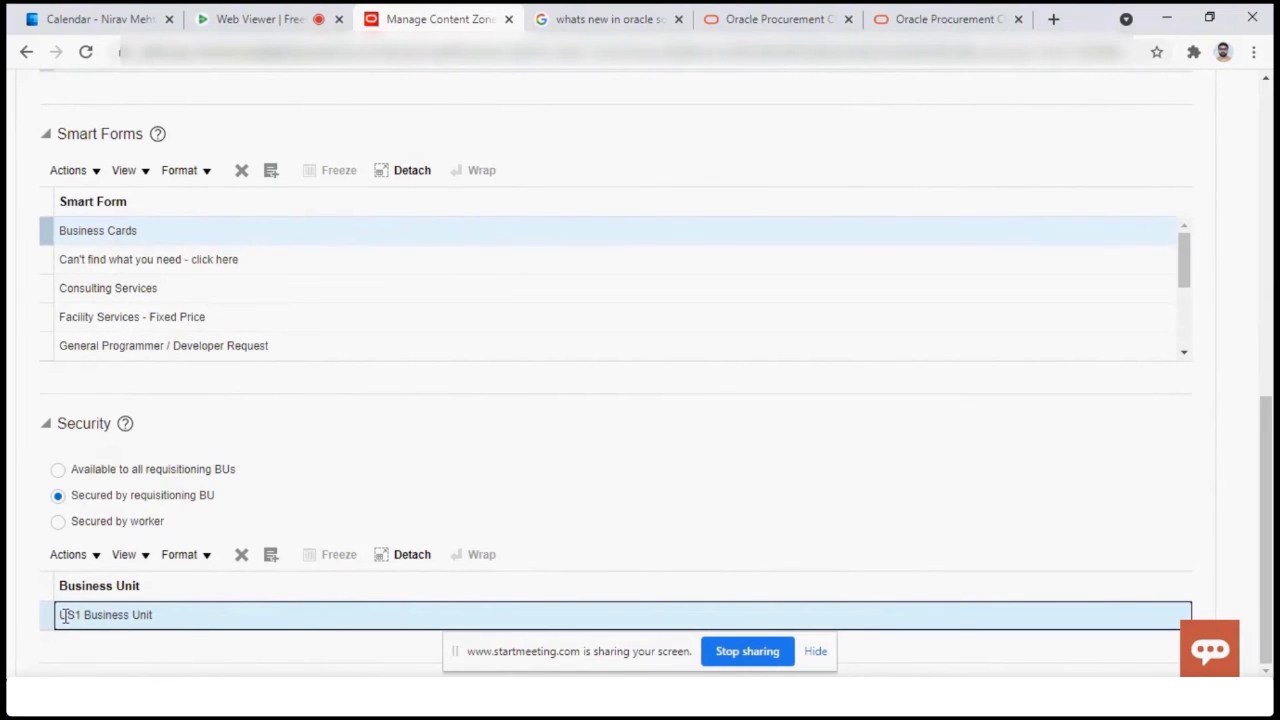
{"action": "left_click_drag", "start_coordinate": [64, 615], "coordinate": [180, 620]}
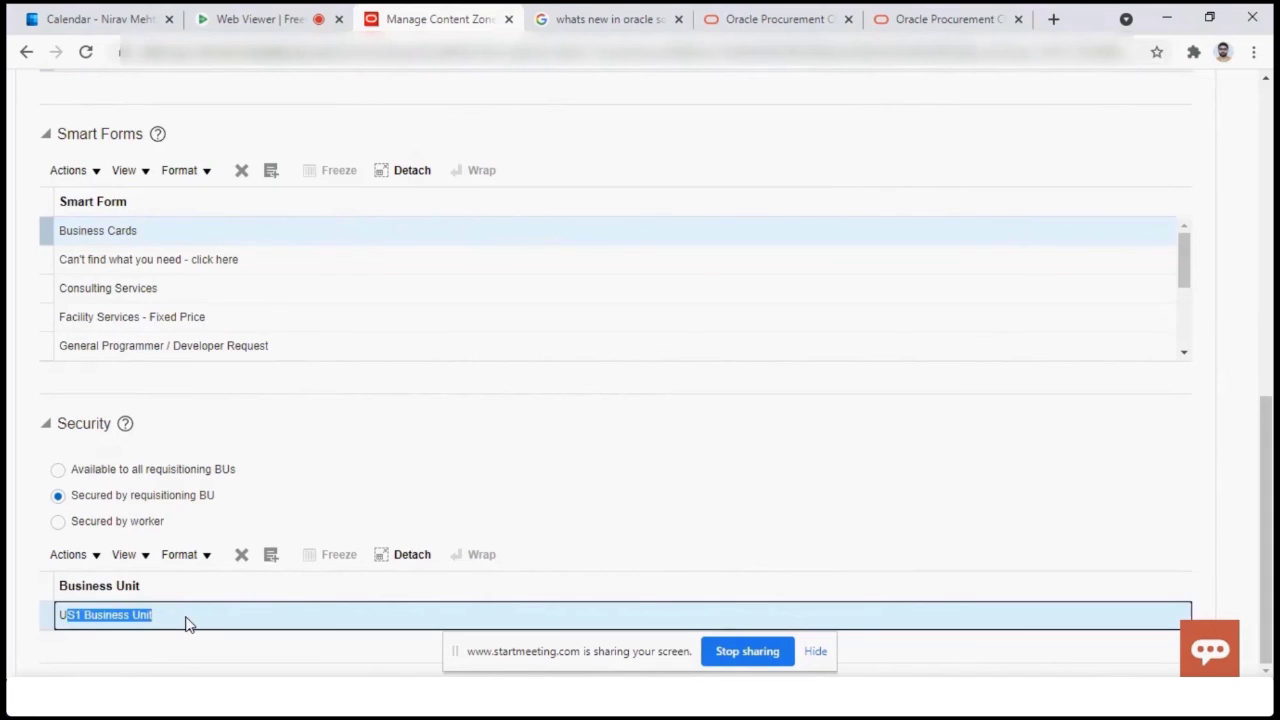
{"action": "left_click", "coordinate": [185, 623]}
{"action": "key", "text": "ctrl+a"}
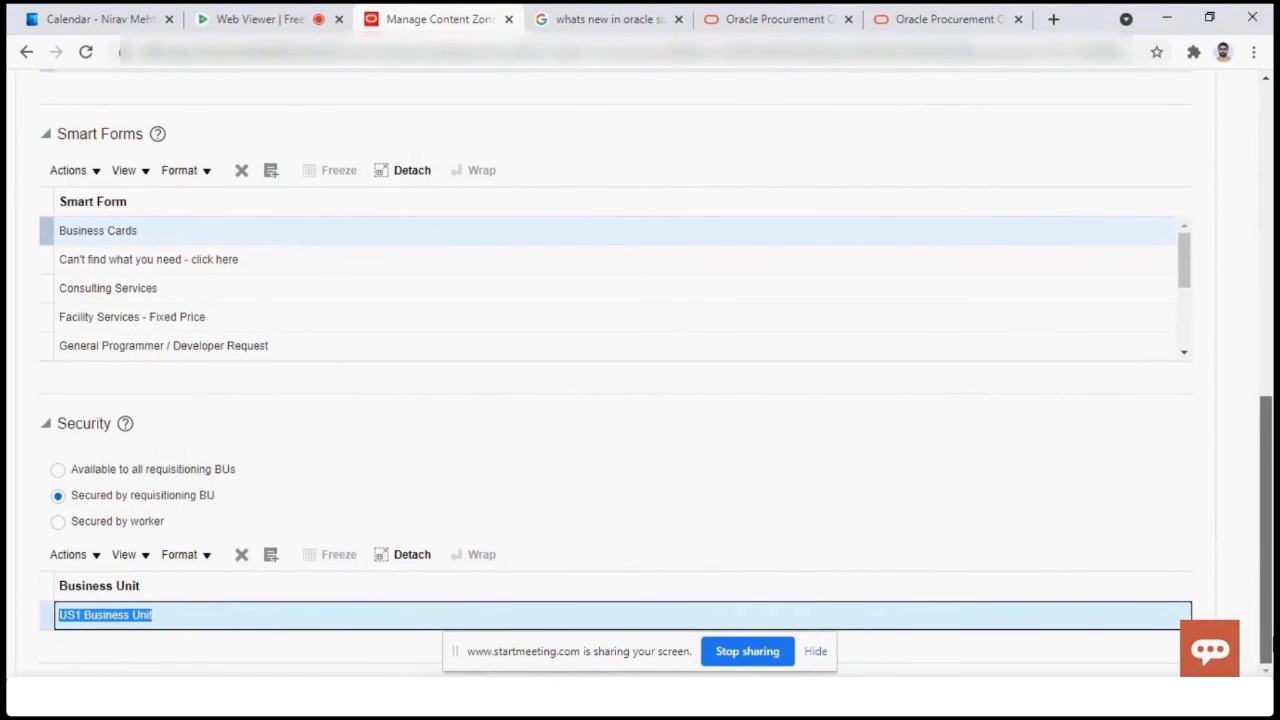
{"action": "scroll", "coordinate": [1265, 500], "scroll_direction": "up", "scroll_amount": 1}
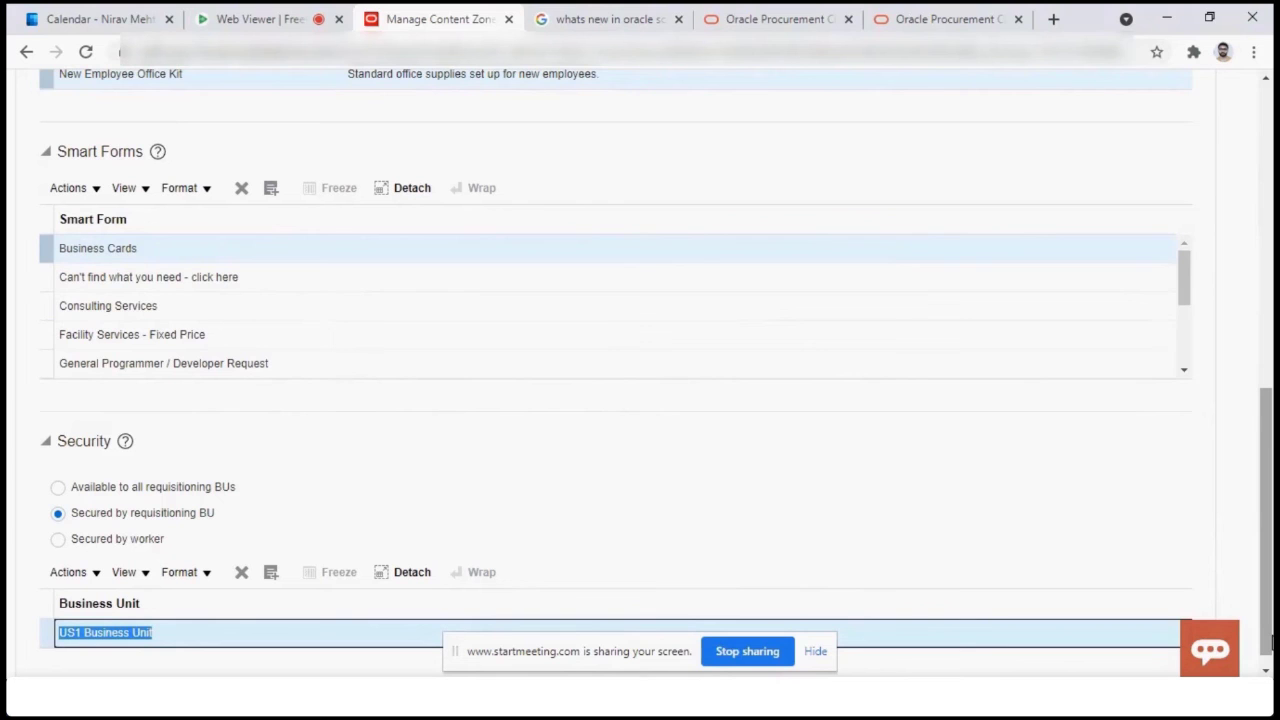
{"action": "left_click_drag", "start_coordinate": [1272, 642], "coordinate": [1272, 308]}
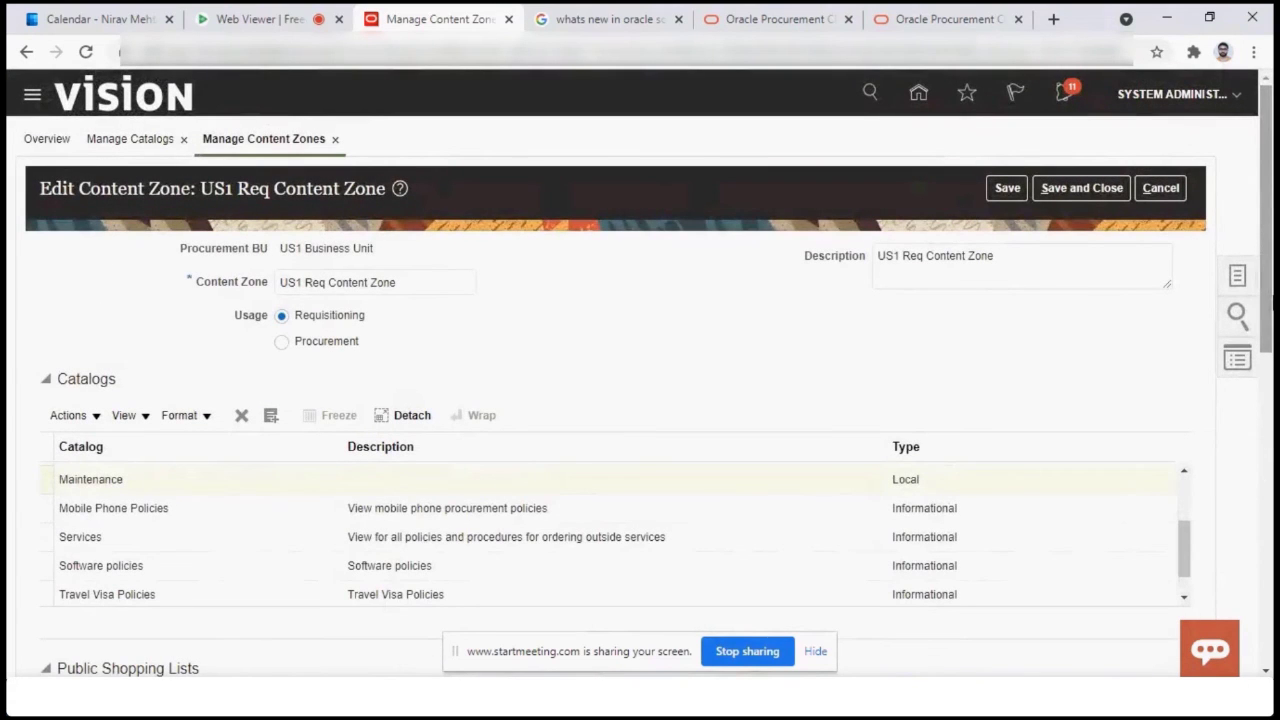